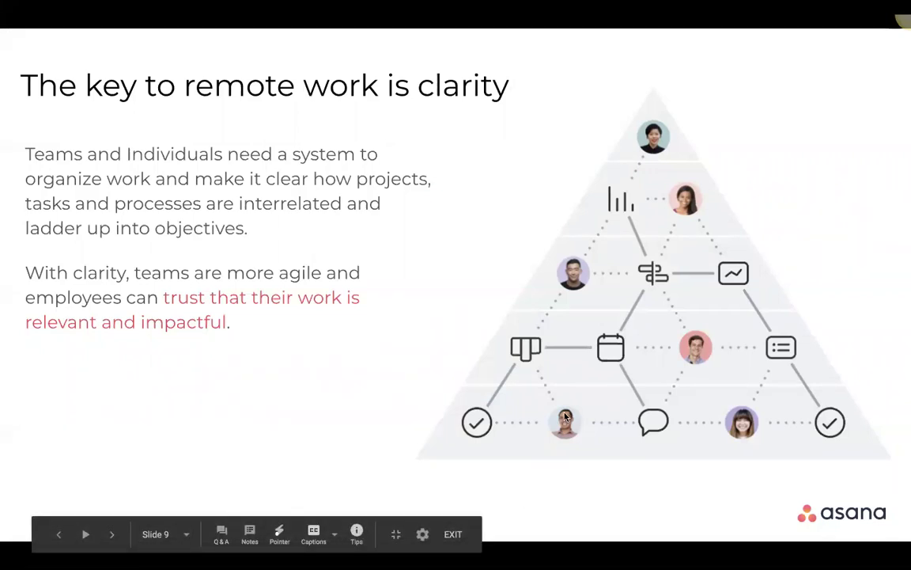
- Advance the deck to slide 10, The Pyramid of Clarity
click(565, 417)
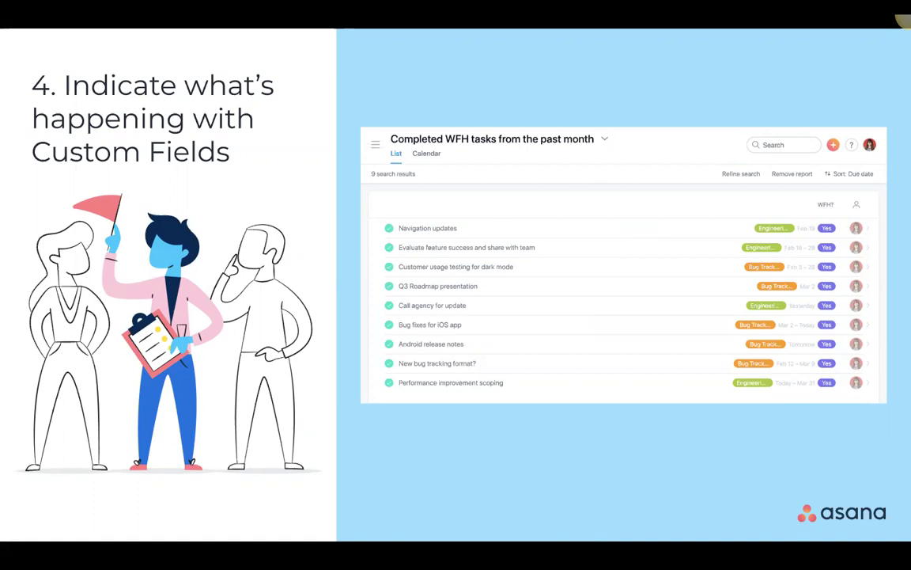
- Advance the slideshow to the Set Boundaries slide with away features
key(Right)
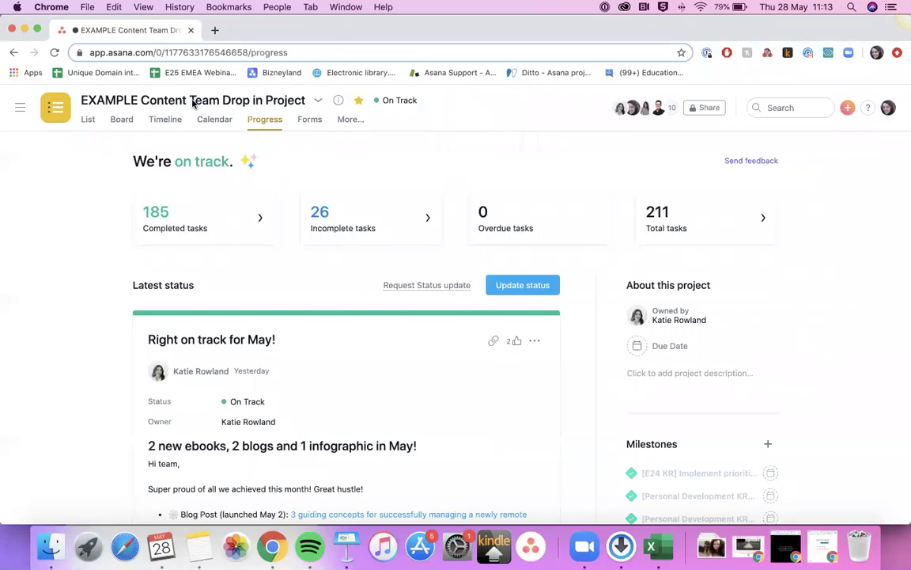
- Show the project's List view and look through its Actionable Items, For Fun, For Reference and FY21 sections
click(88, 120)
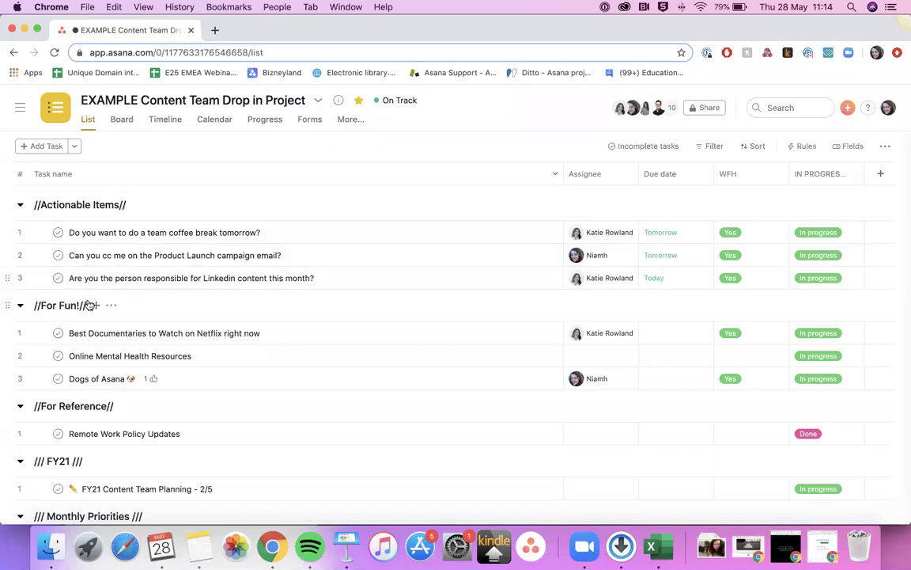
scroll(79, 325, down, 2)
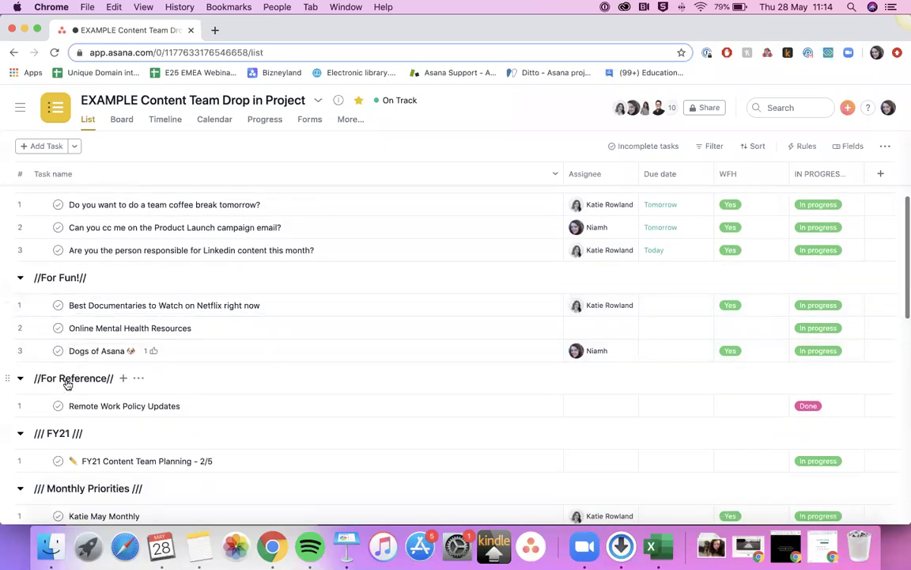
scroll(67, 384, down, 2)
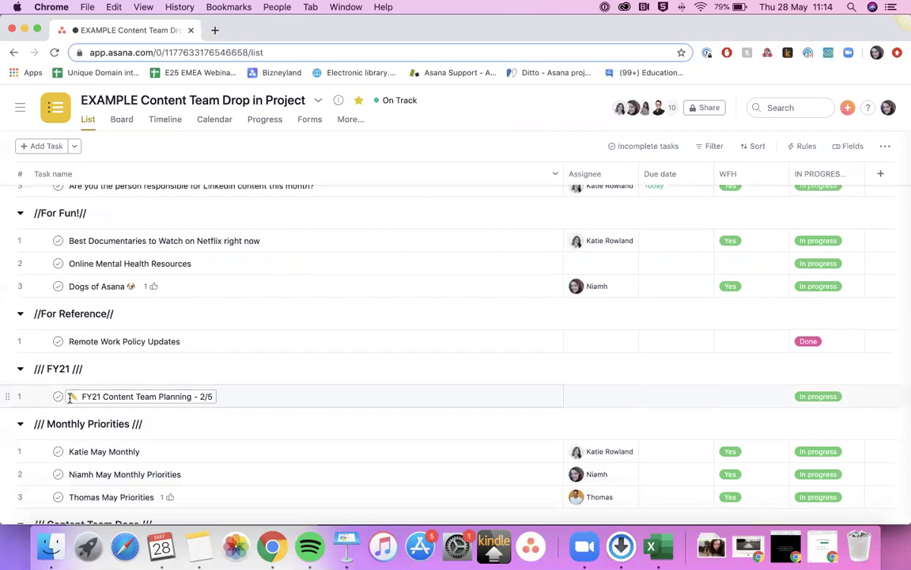
scroll(81, 443, up, 2)
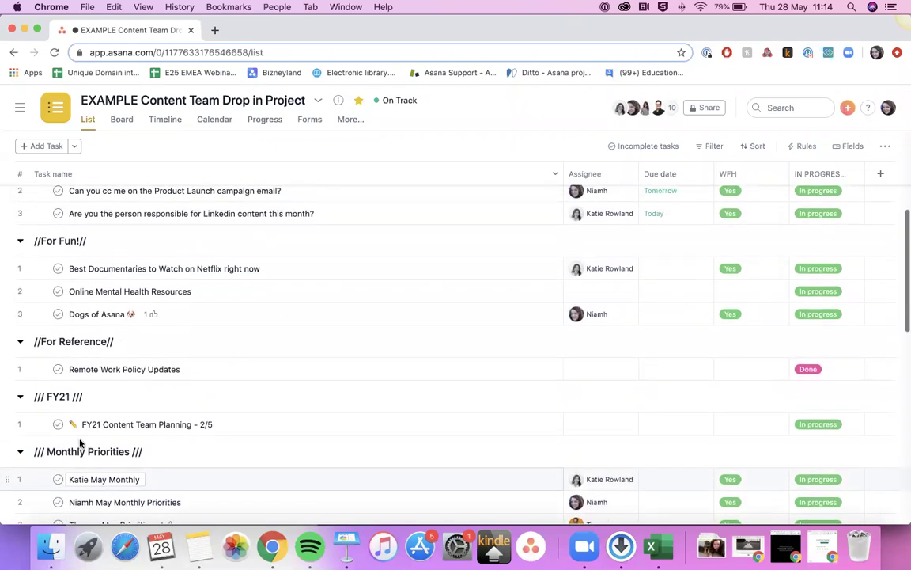
scroll(79, 443, up, 2)
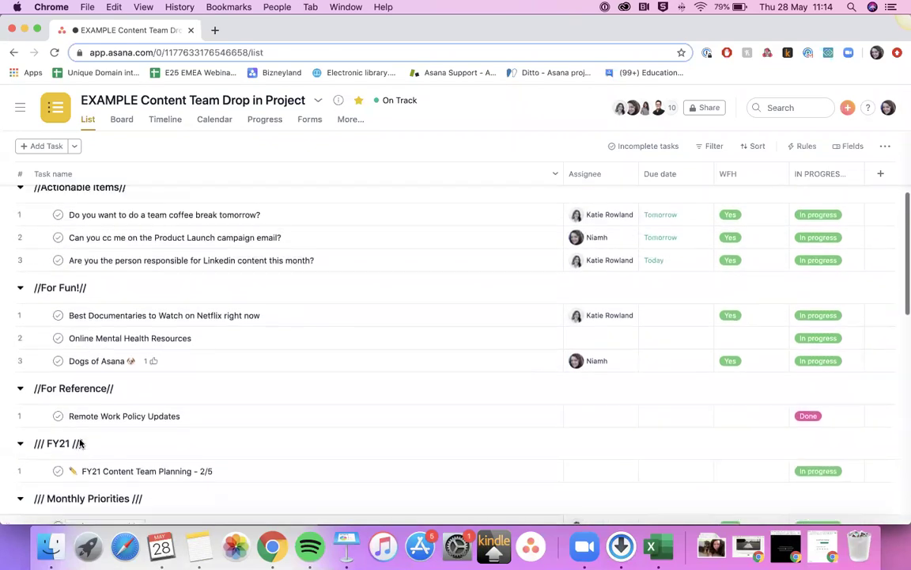
scroll(80, 443, up, 1)
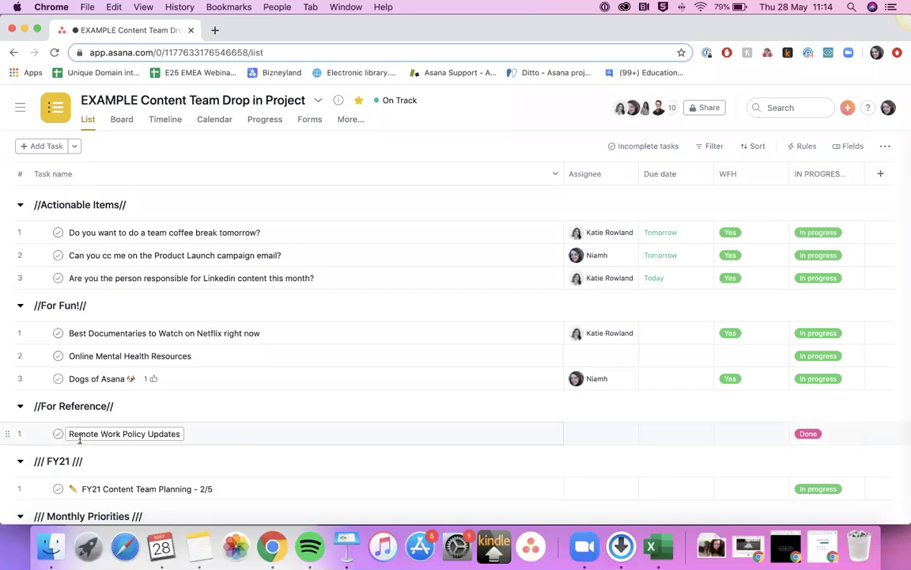
- Add a new Actionable Items task named 'Discuss May campagin'
click(368, 278)
click(46, 146)
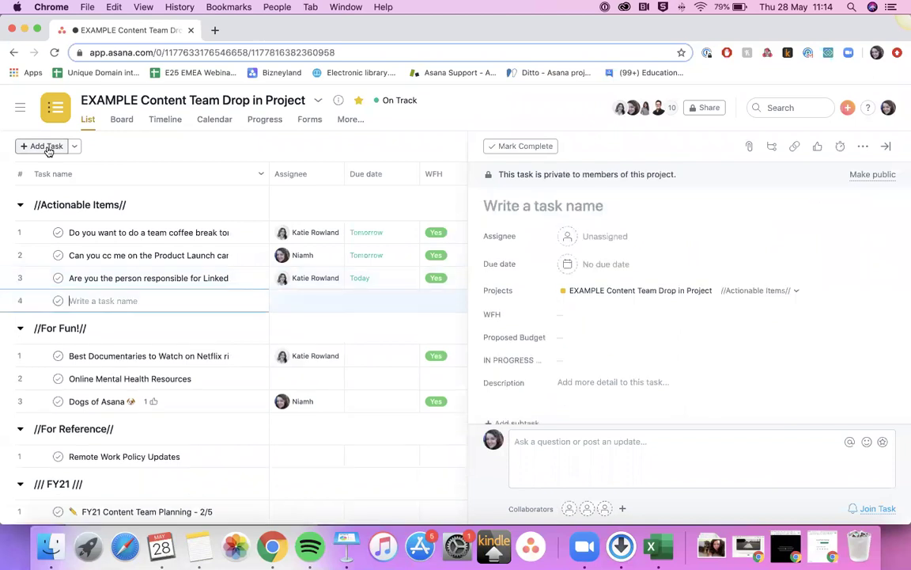
mouse_move(307, 288)
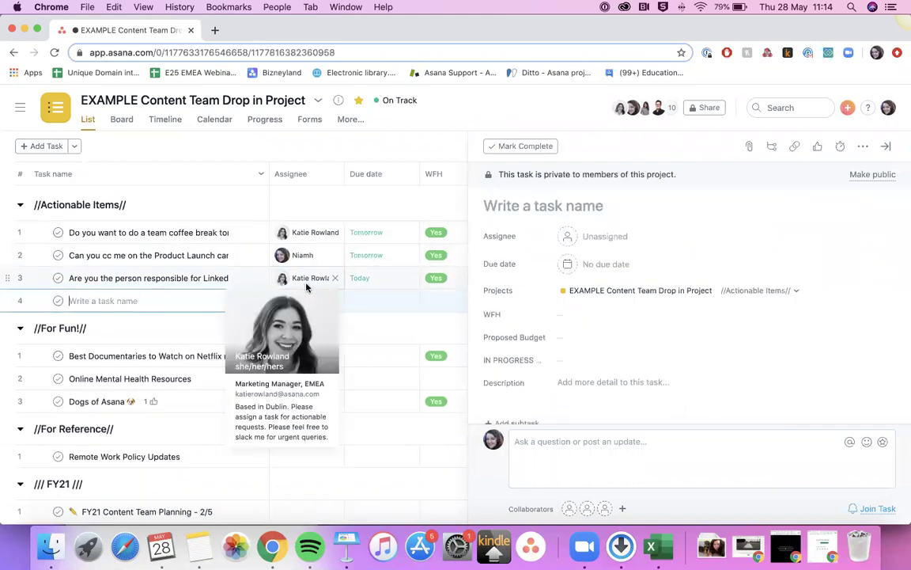
text(Discuss)
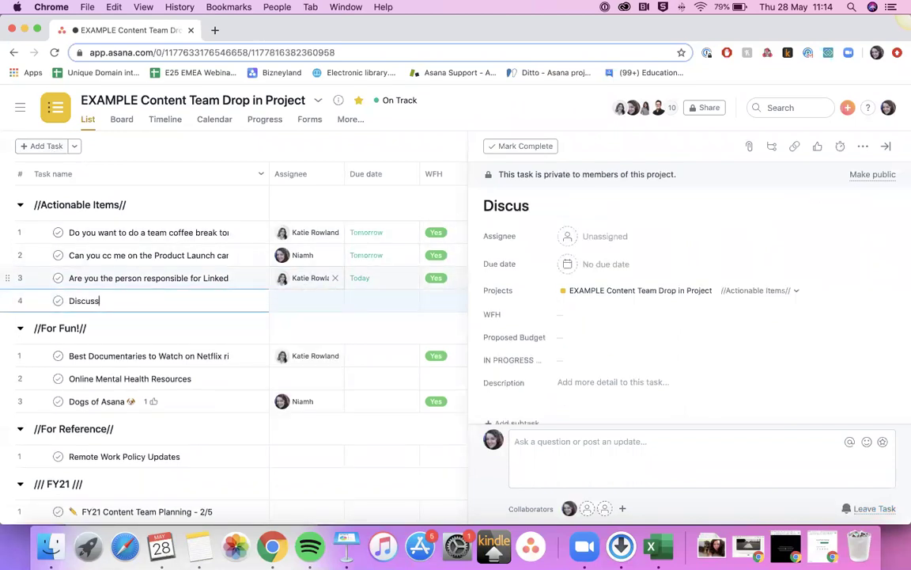
text( May campagin)
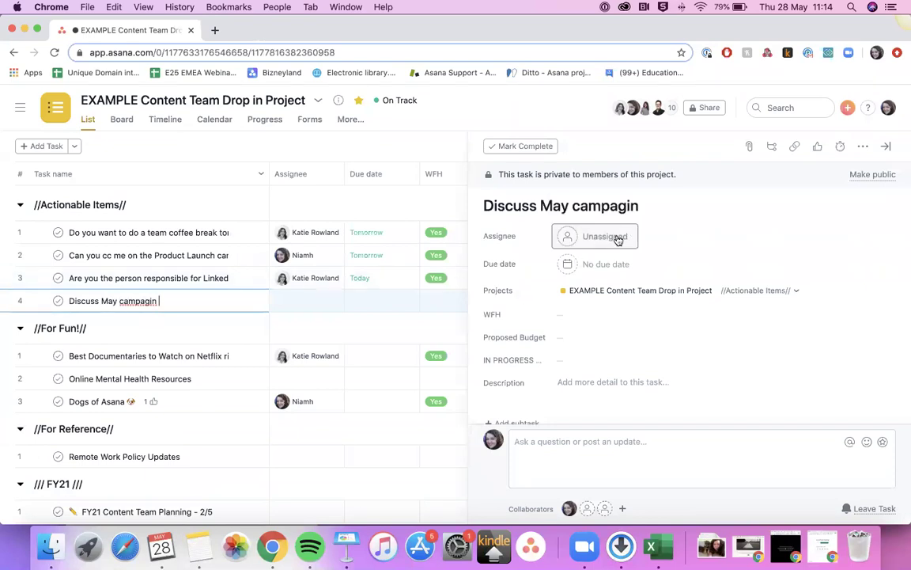
- Assign the new task to a teammate and set its due date to the 29th
click(607, 235)
text(sara)
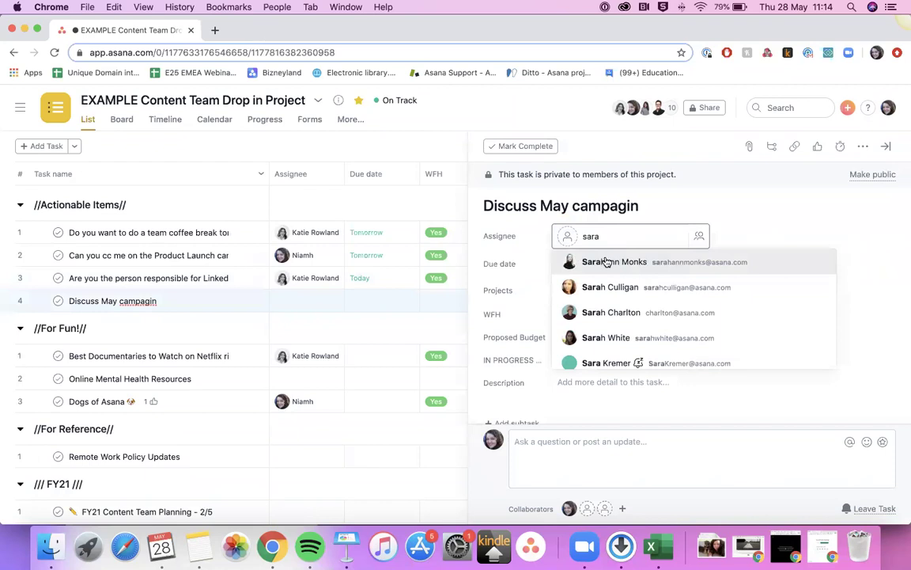
click(604, 262)
click(586, 264)
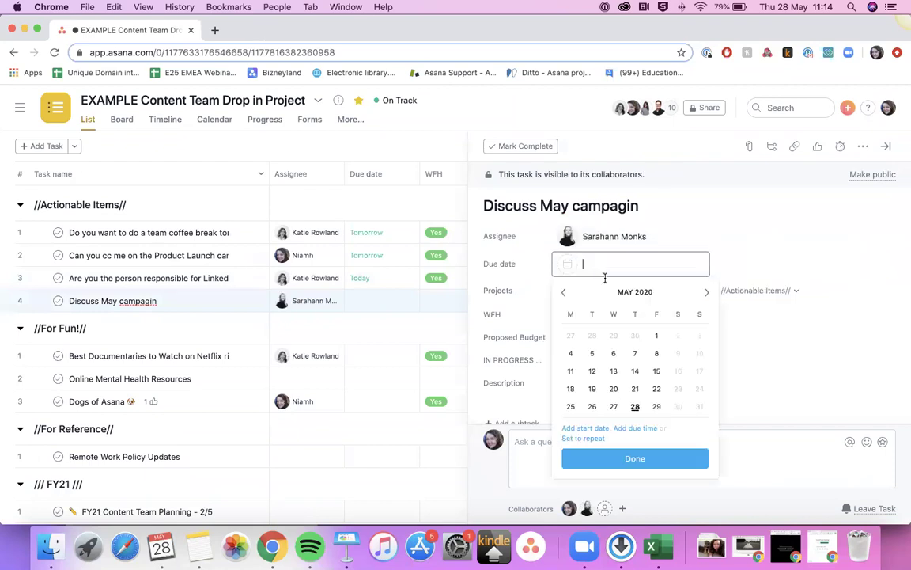
click(657, 406)
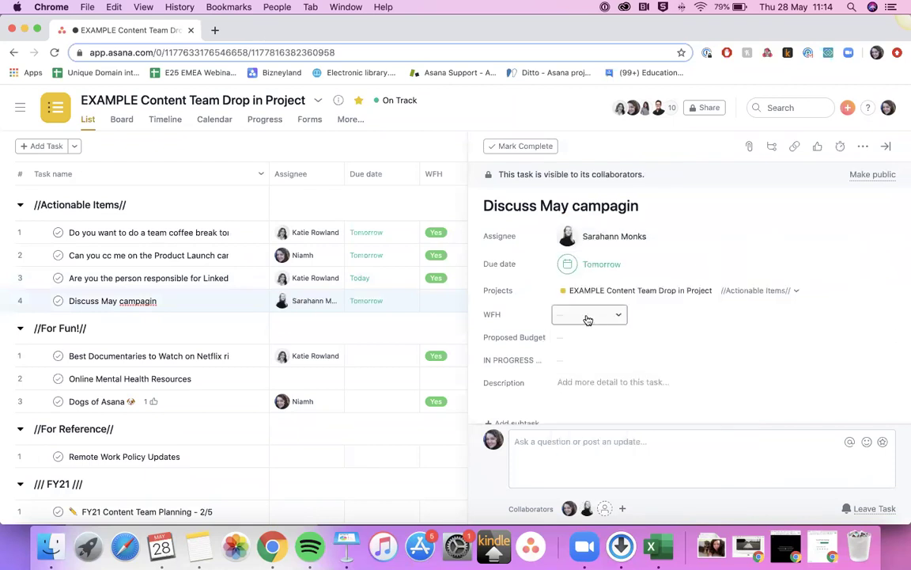
click(886, 146)
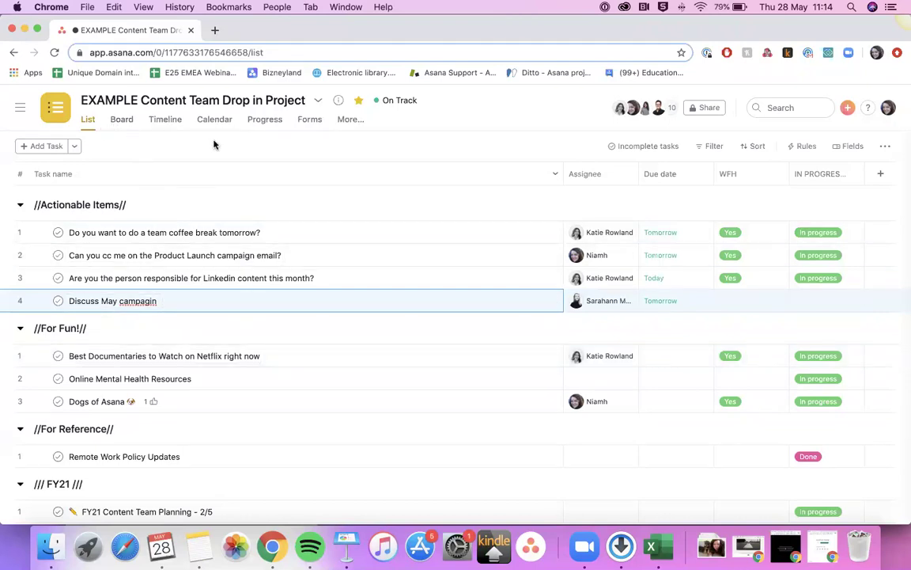
- Review the Progress overview, which now counts 27 incomplete tasks
click(267, 130)
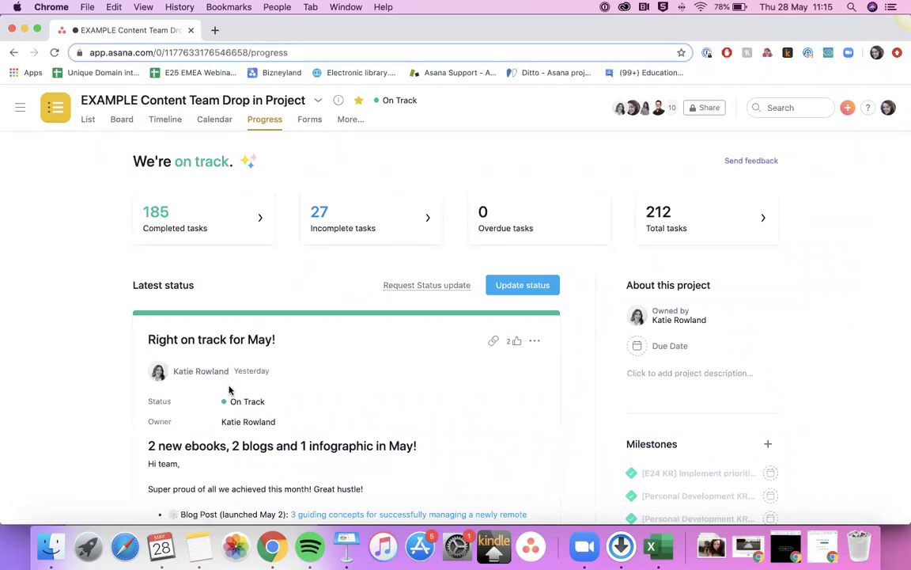
scroll(230, 389, down, 3)
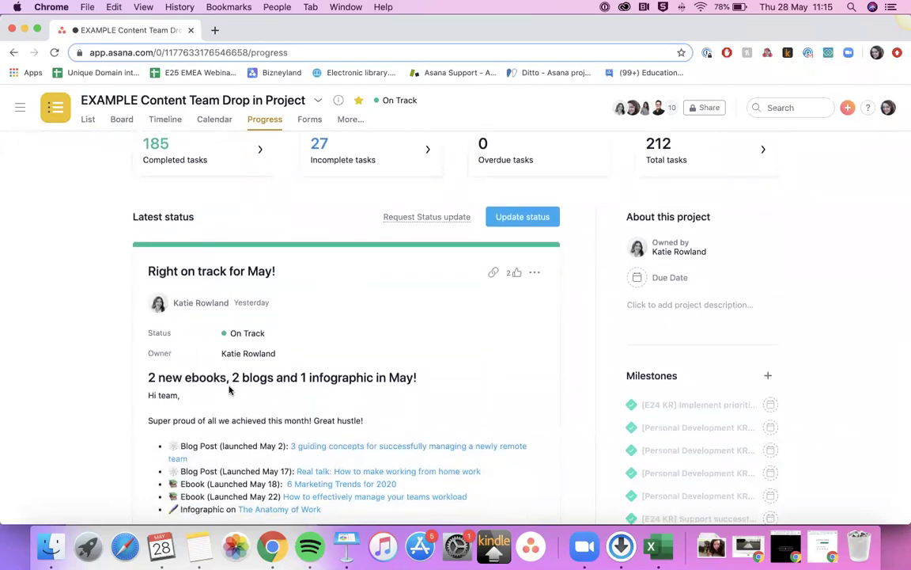
scroll(229, 389, up, 3)
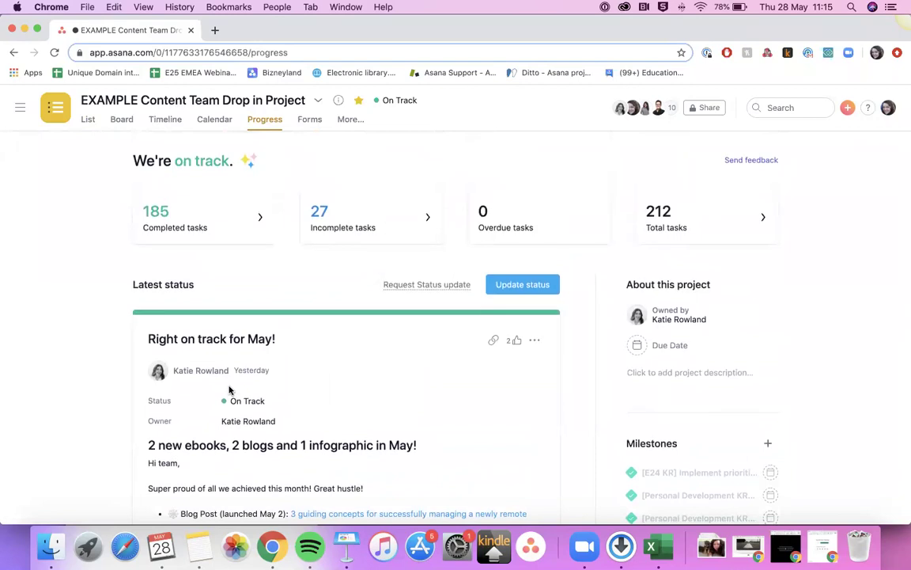
- Title a status update 'Working Remotely has been fully transitioned!', mark it On Track, add a section
click(510, 287)
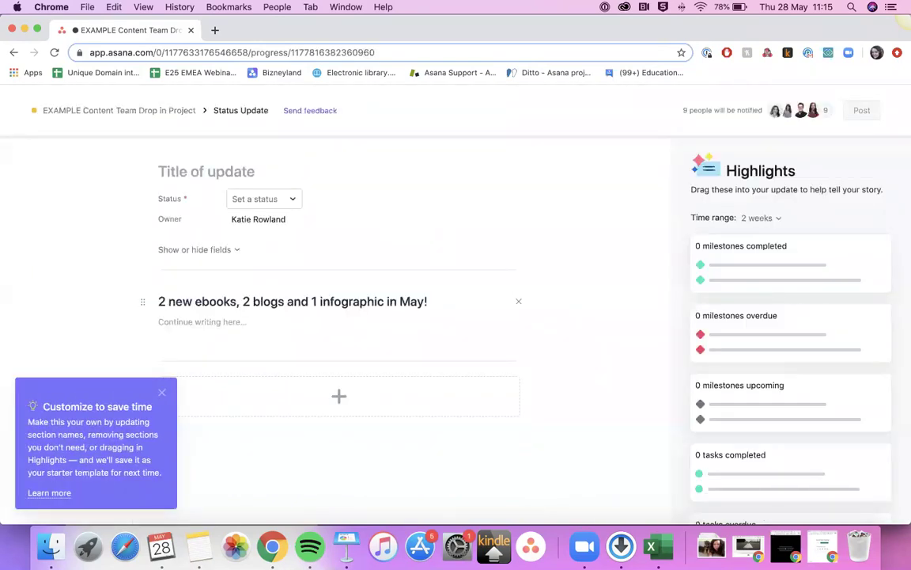
text(Working Remotely has been fully transitioned!)
click(269, 206)
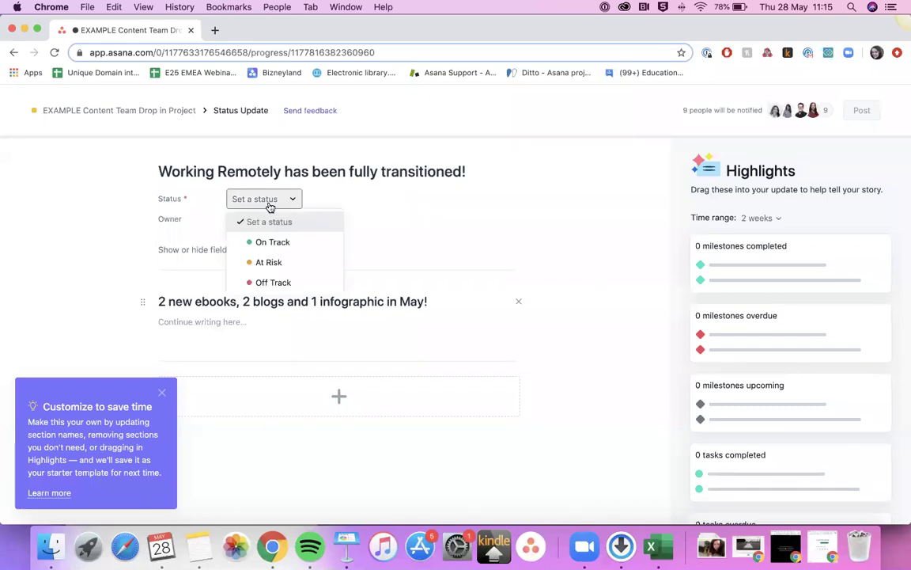
click(282, 244)
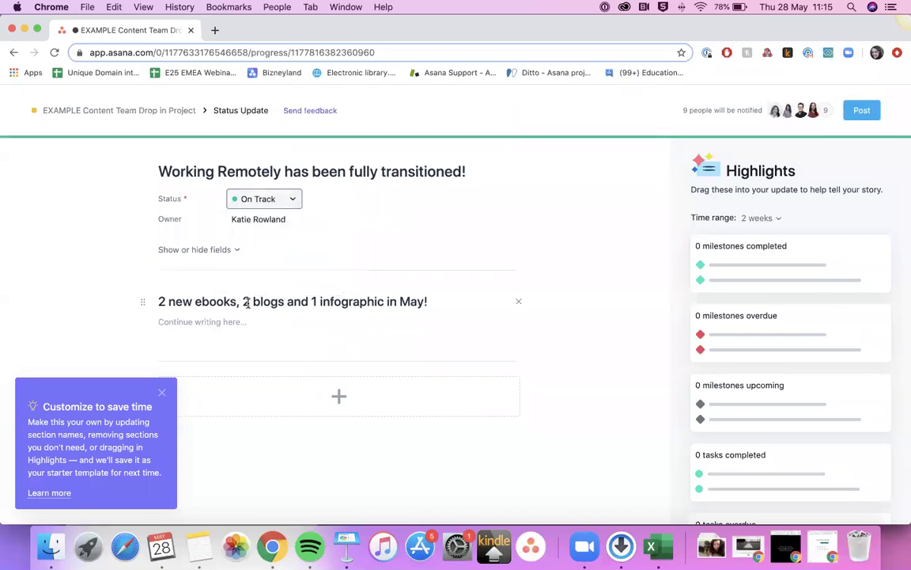
click(480, 401)
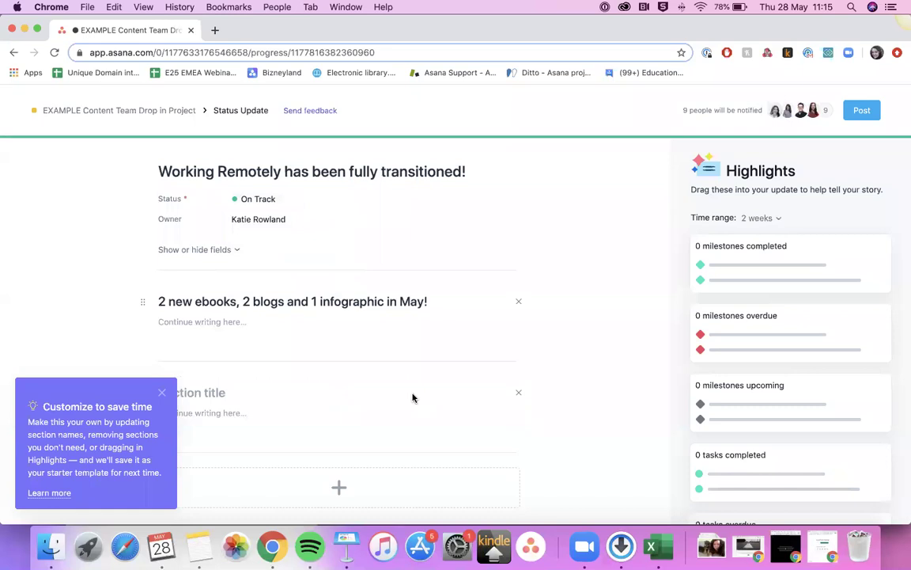
- Write the new section's note 'Things are great bar the odd internet issue!'
click(161, 392)
click(212, 395)
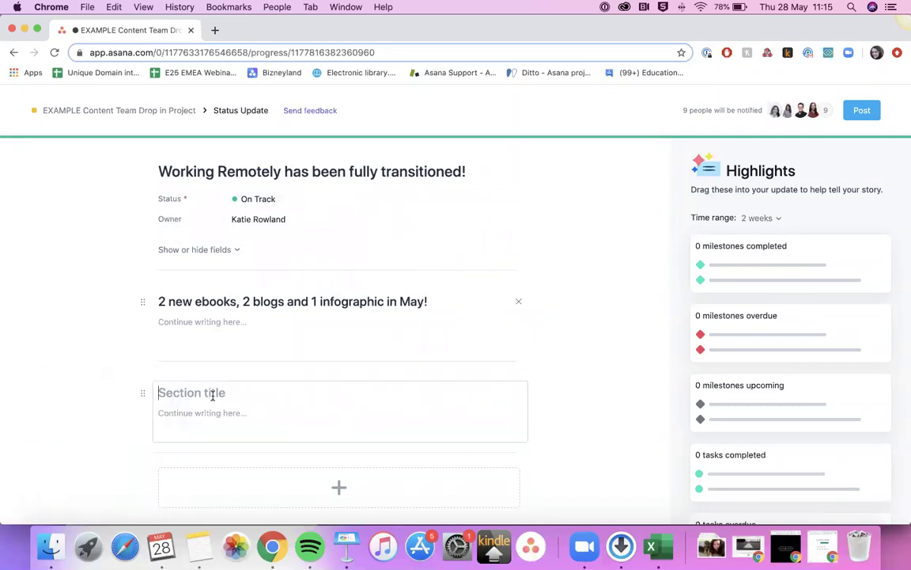
text(Things are gre)
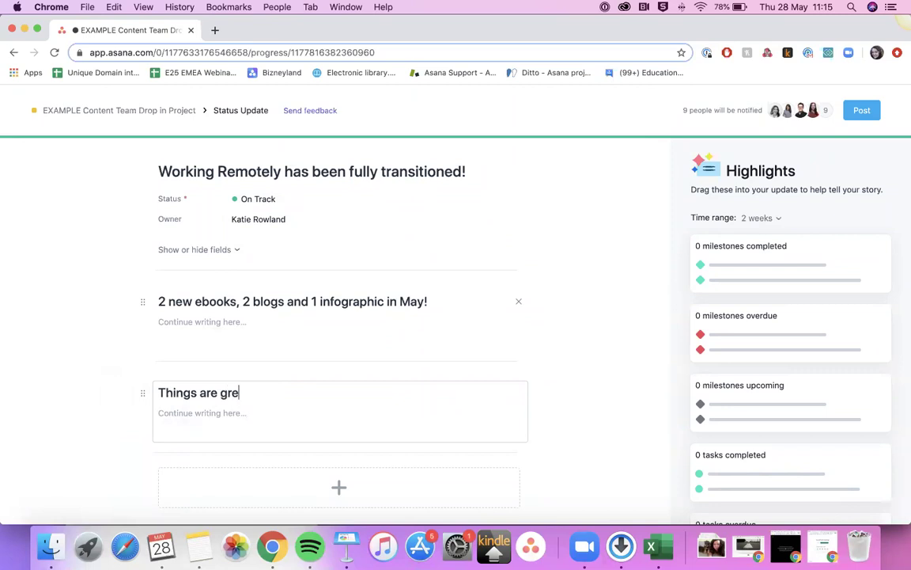
text(at bar the odd )
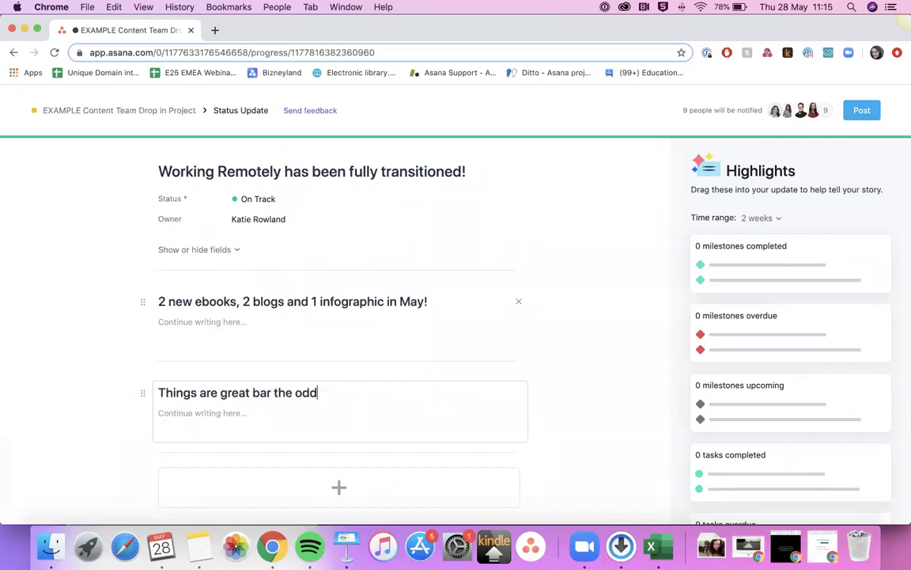
text(internet iss)
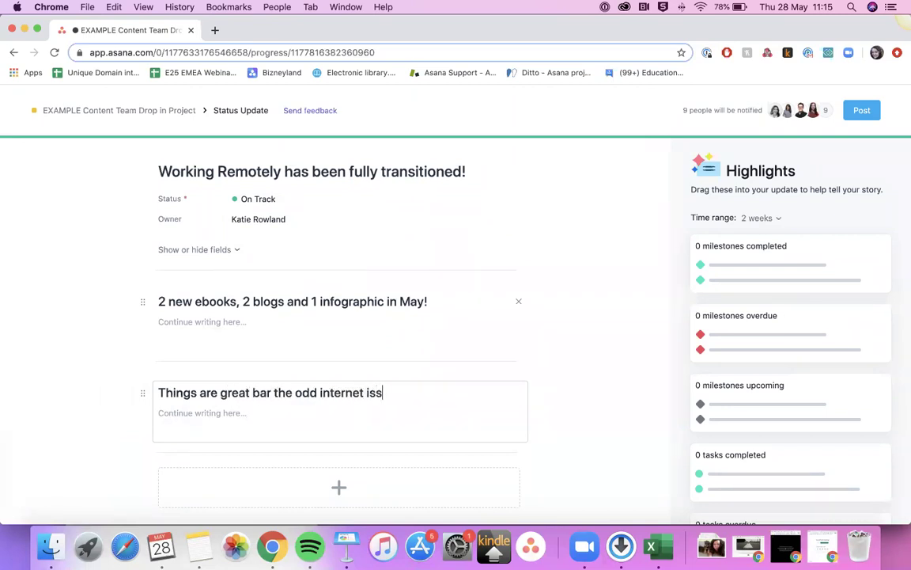
text(ue!)
key(Return)
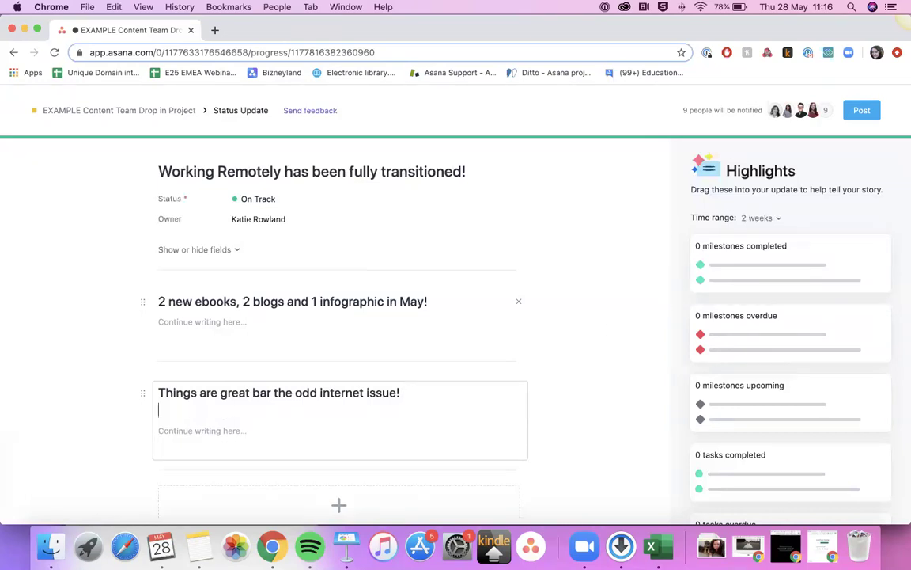
key(Return)
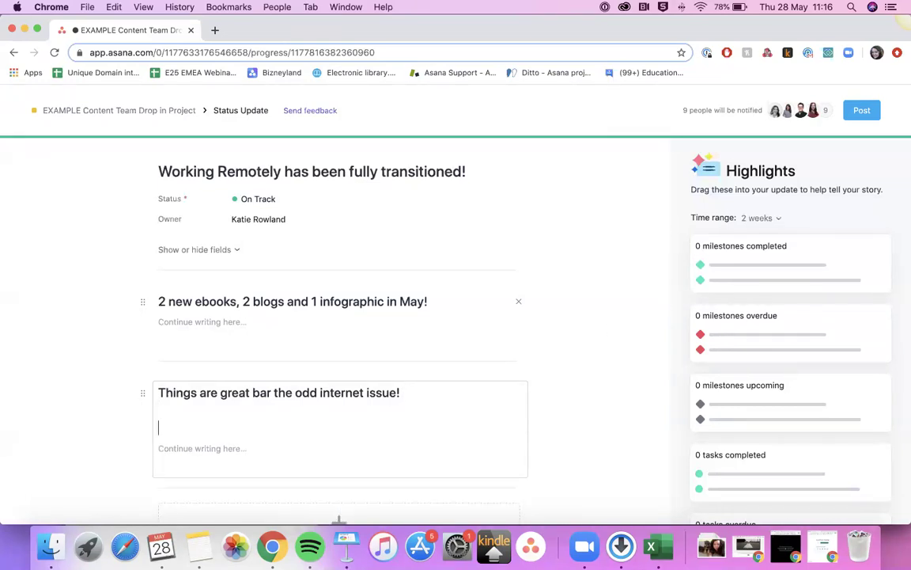
text(@p)
key(BackSpace)
key(BackSpace)
- Post the status update so it appears as the project's latest status
scroll(515, 305, down, 2)
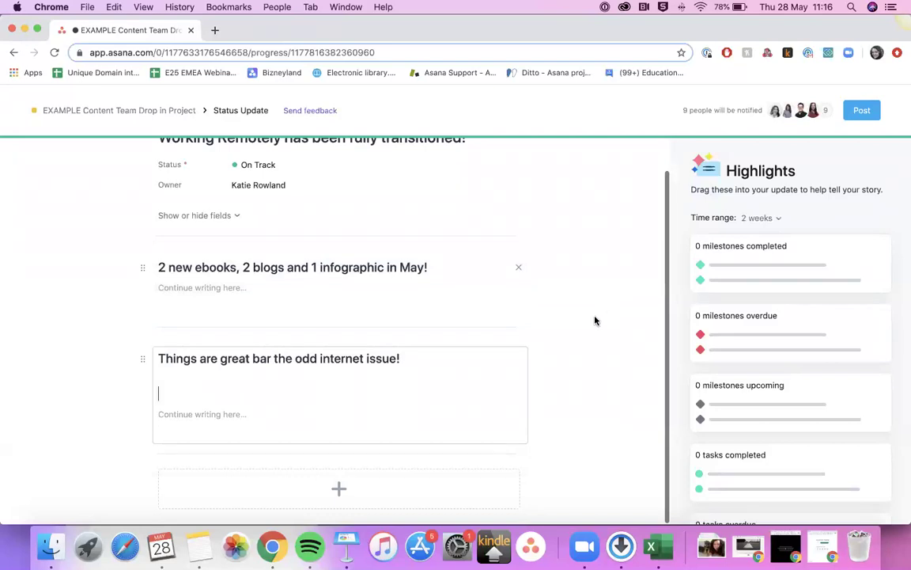
scroll(581, 322, up, 2)
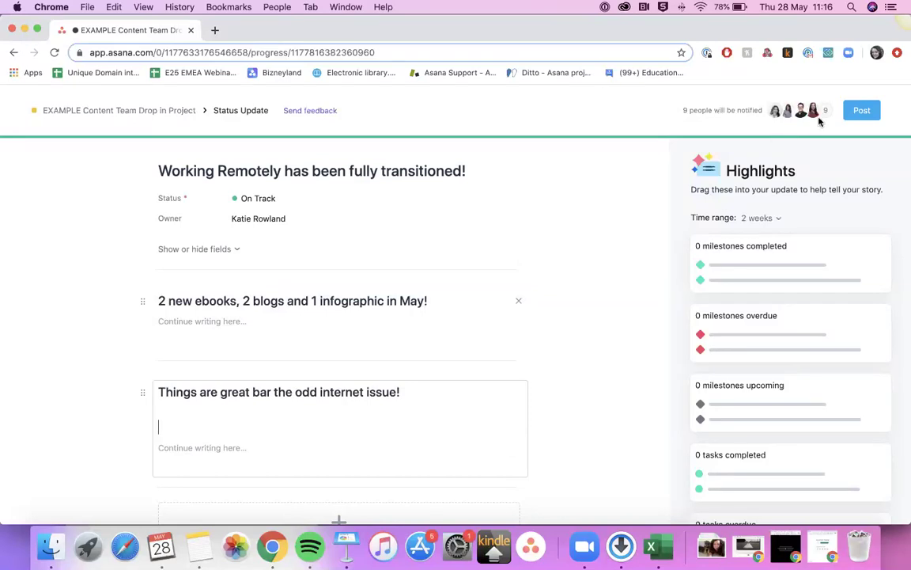
click(860, 111)
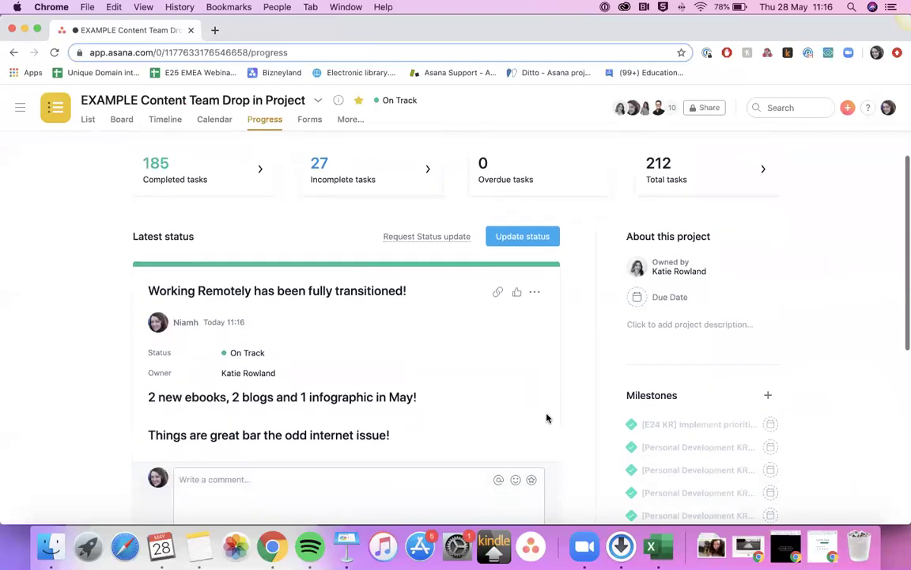
scroll(547, 418, down, 5)
scroll(545, 417, down, 2)
scroll(545, 417, up, 4)
scroll(545, 417, down, 4)
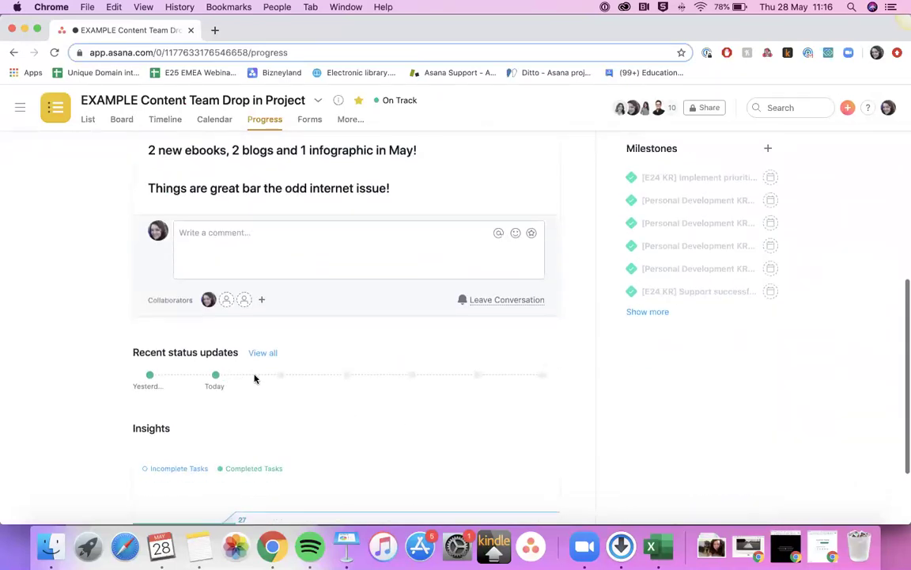
scroll(362, 352, up, 1)
scroll(365, 352, up, 3)
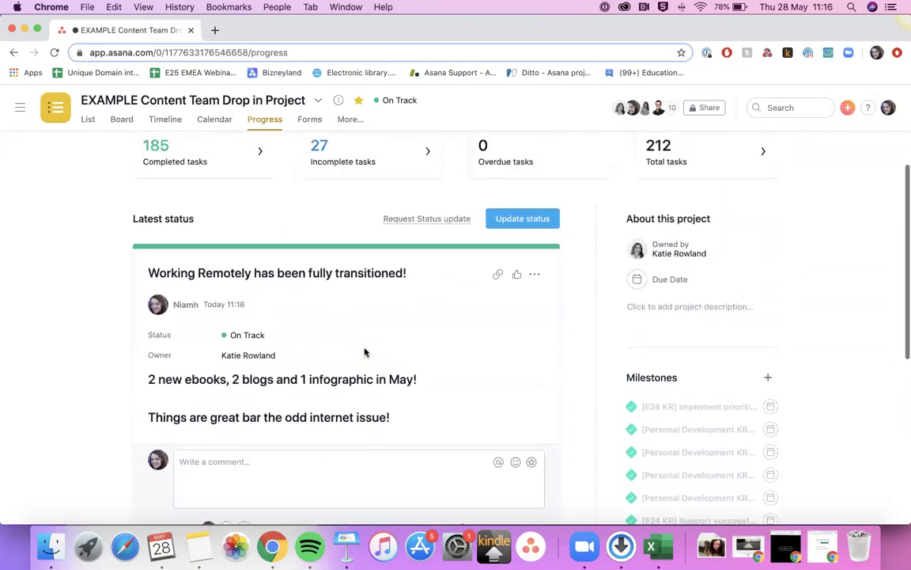
scroll(365, 352, up, 2)
scroll(378, 403, down, 3)
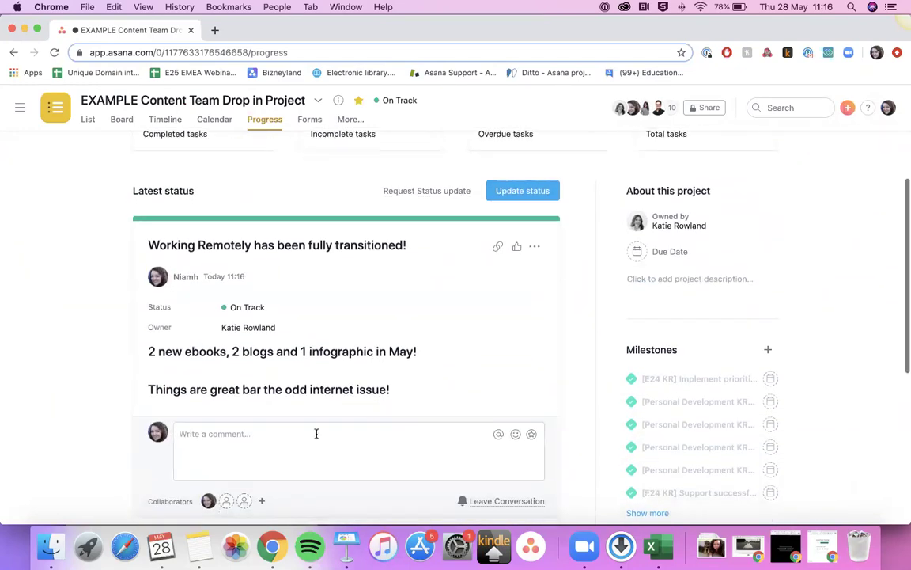
click(313, 437)
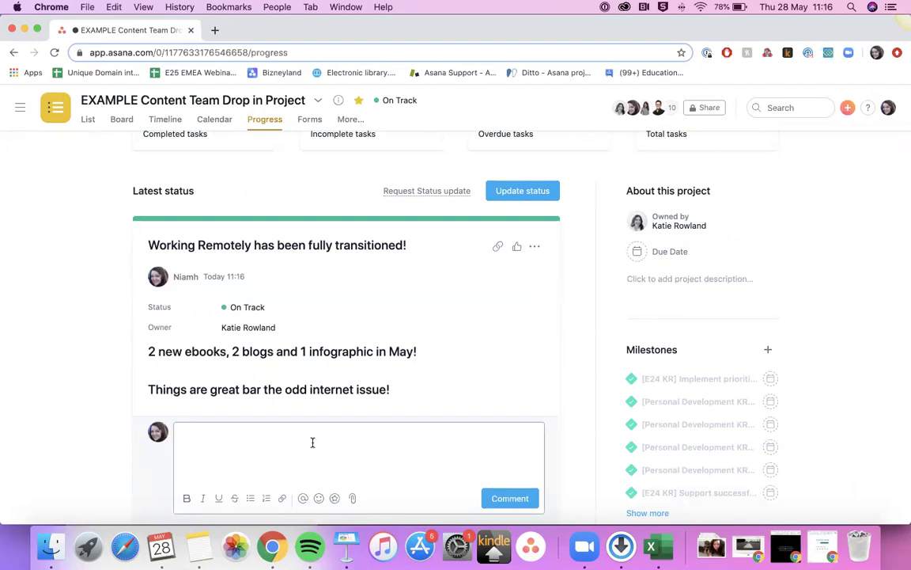
scroll(342, 370, down, 1)
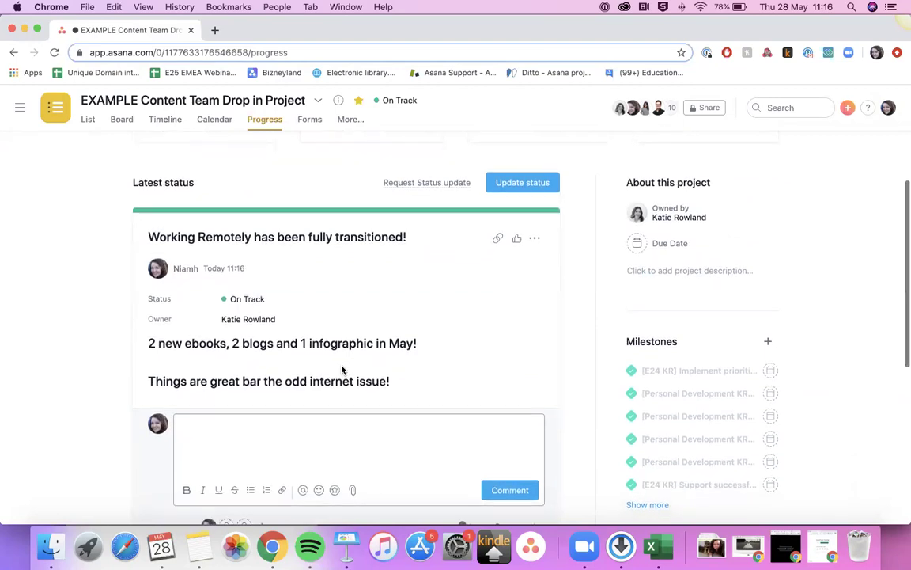
scroll(342, 369, down, 3)
text(@Sa)
click(321, 366)
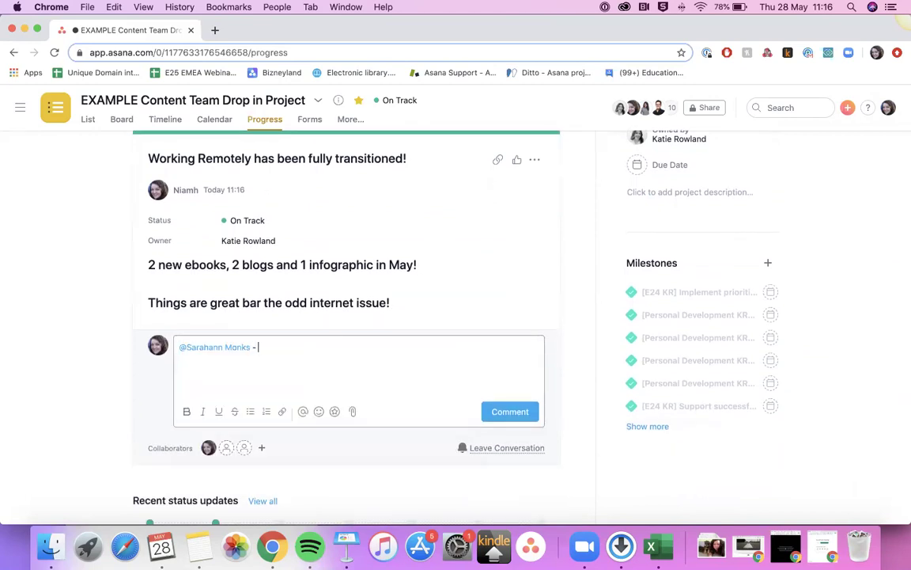
- Finish the comment asking 'how's your internet now?' and post it
text(- w)
key(BackSpace)
text(how's your internet now?)
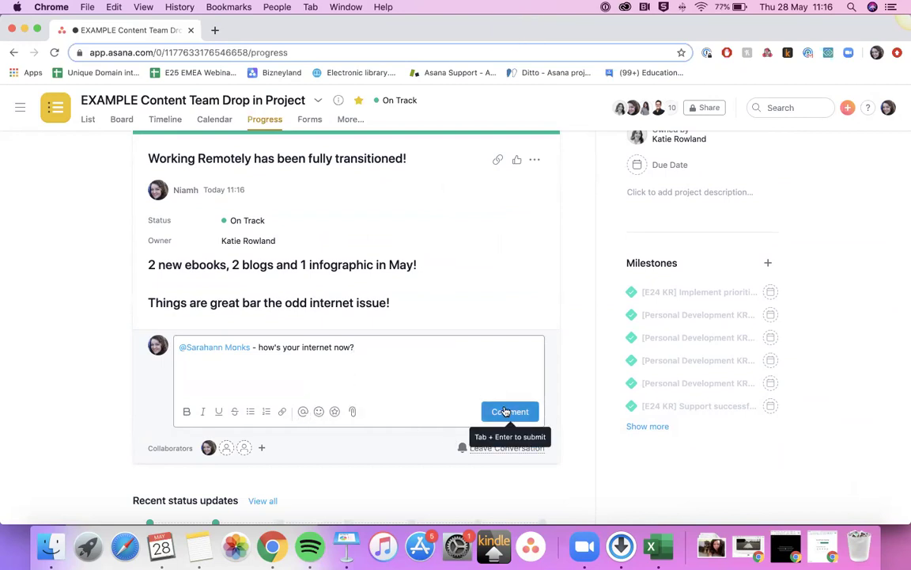
click(505, 411)
scroll(470, 368, up, 5)
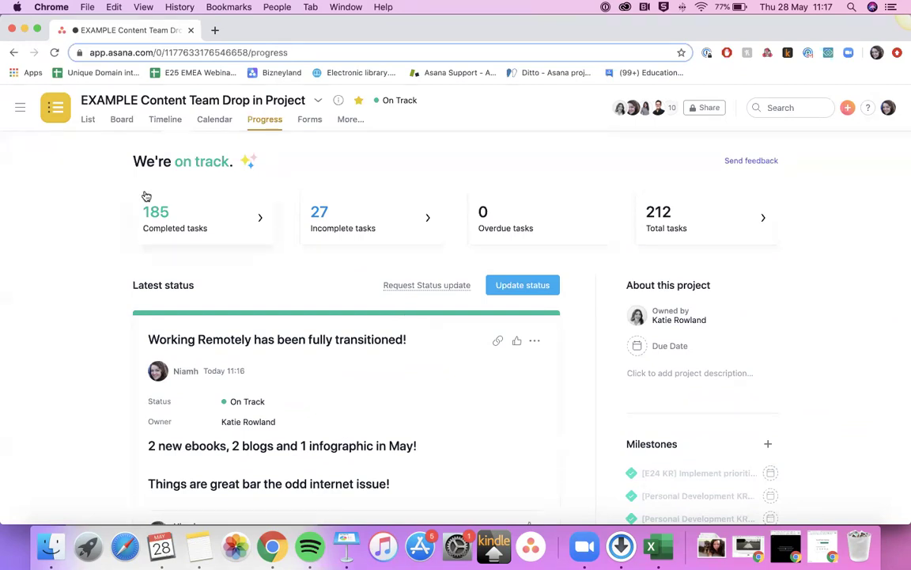
- Mark the 'Can you cc me on the Product Launch campaign email?' task complete
click(90, 123)
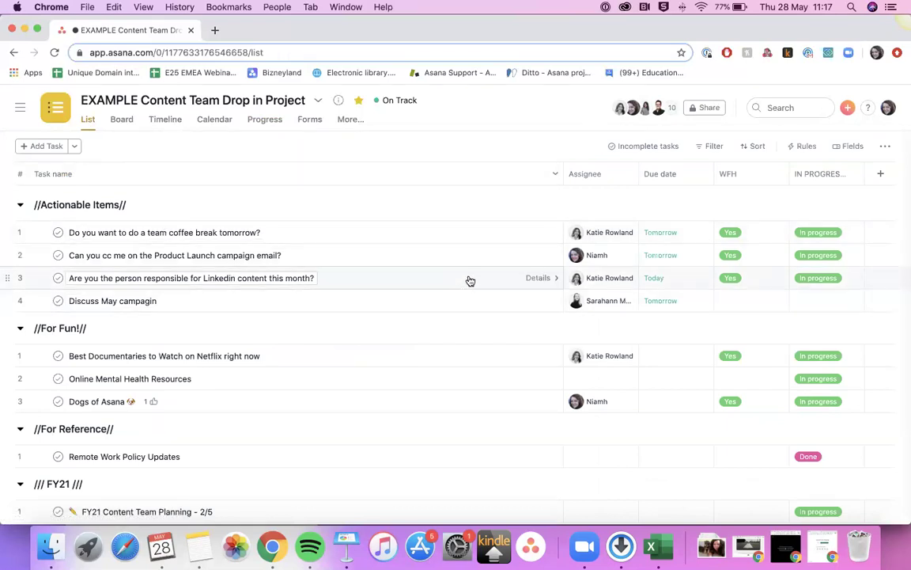
click(510, 257)
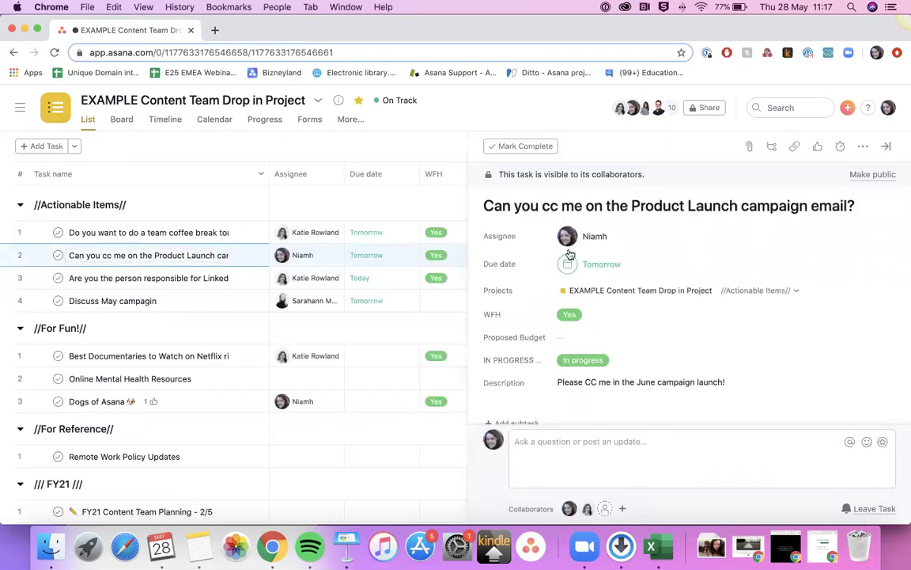
scroll(639, 294, down, 5)
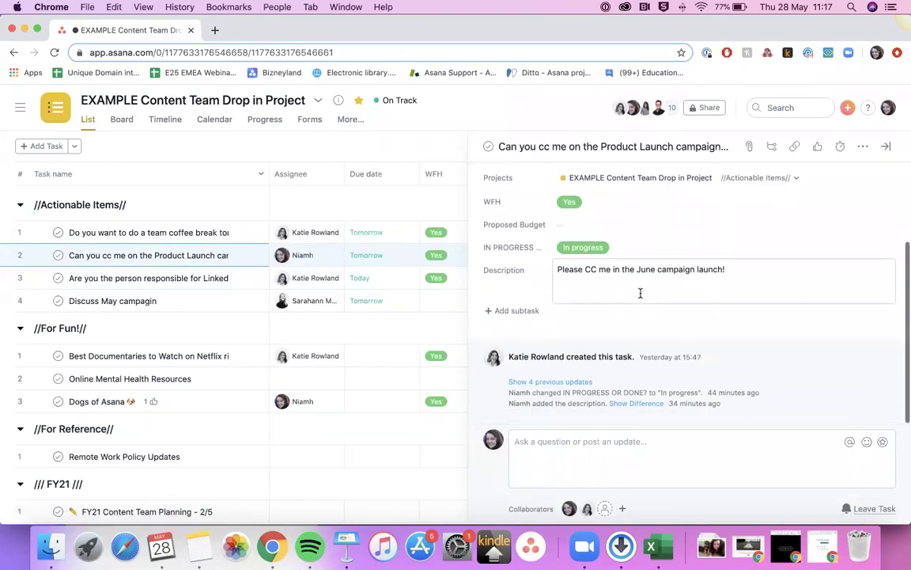
click(489, 150)
- Comment 'Closing early because you have been added already!' on the completed task
click(604, 452)
text(Clos)
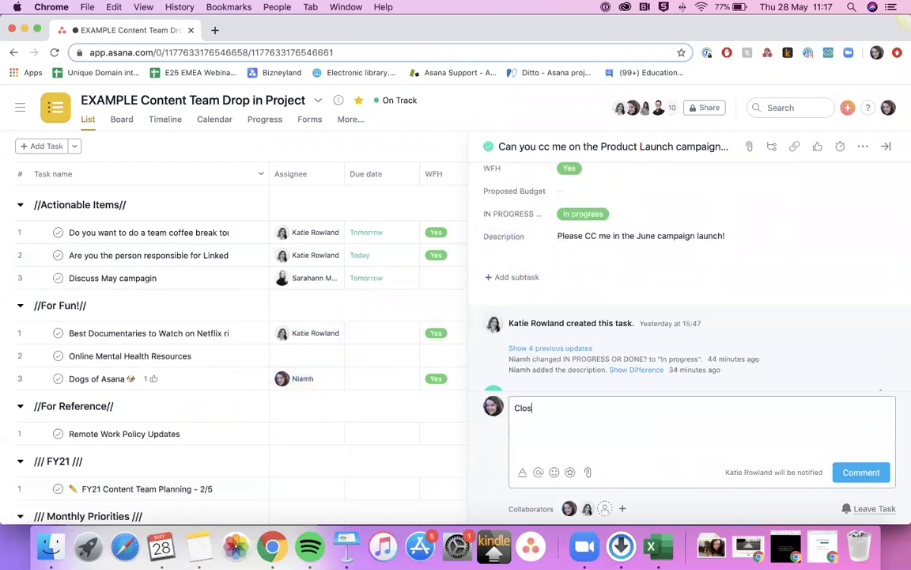
text(ing early because th)
text(u have been added already!)
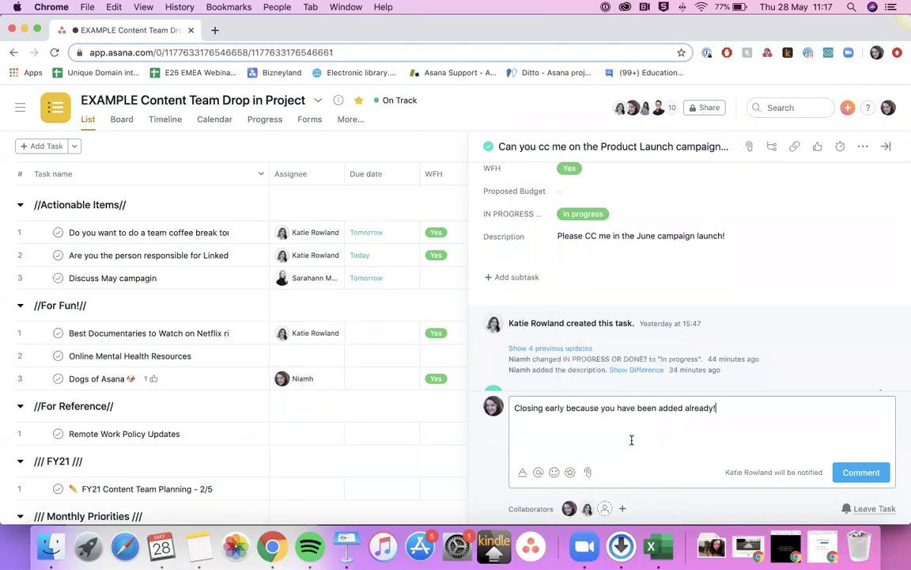
scroll(619, 263, up, 5)
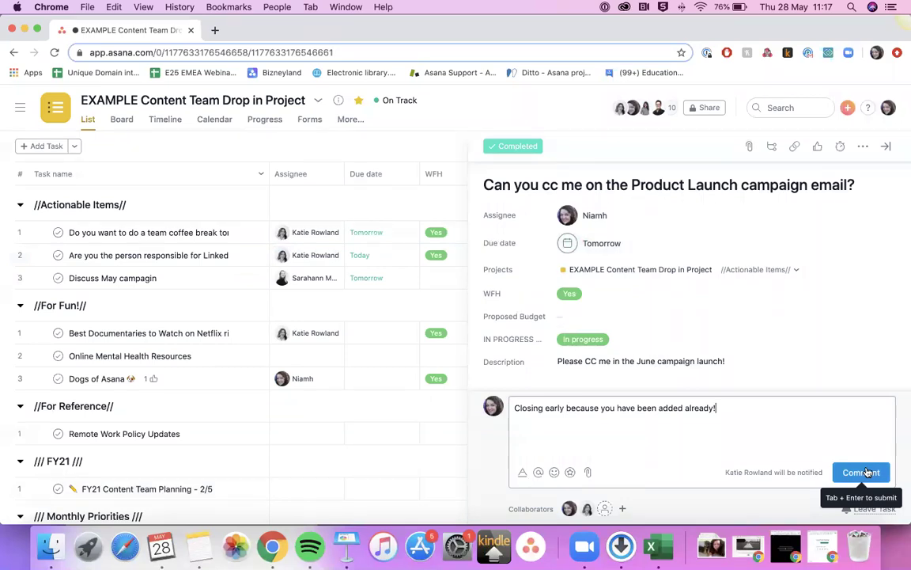
click(863, 473)
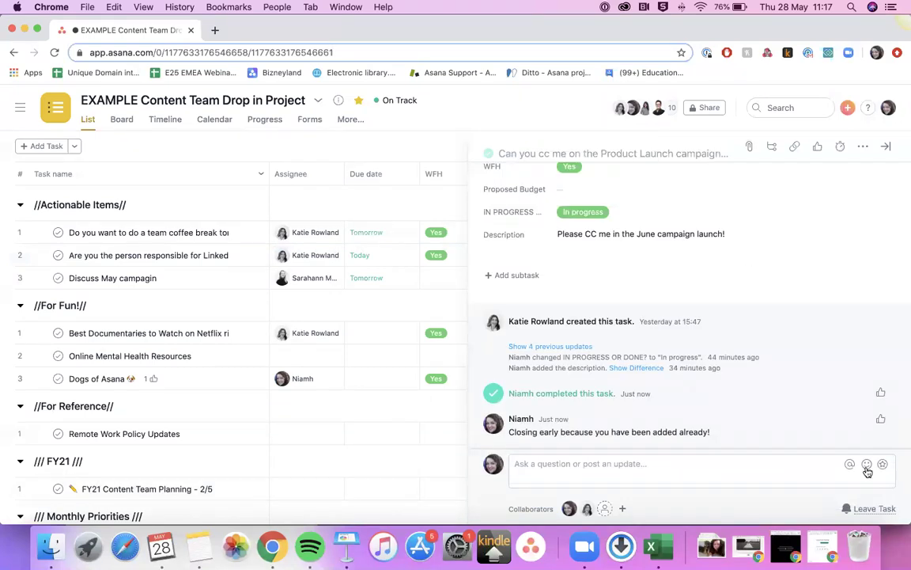
- Attach a dog photo from the computer to the Dogs of Asana task and return to the full list
click(885, 147)
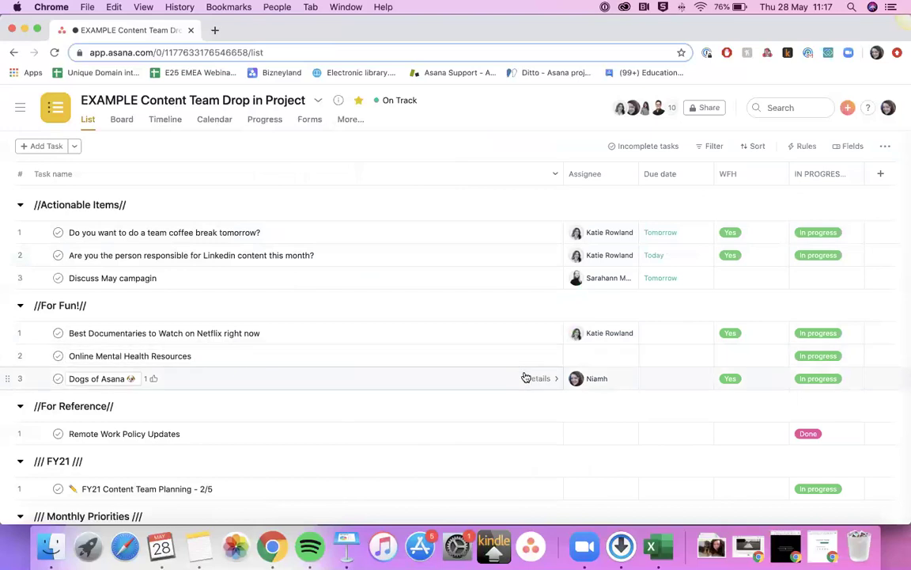
click(530, 378)
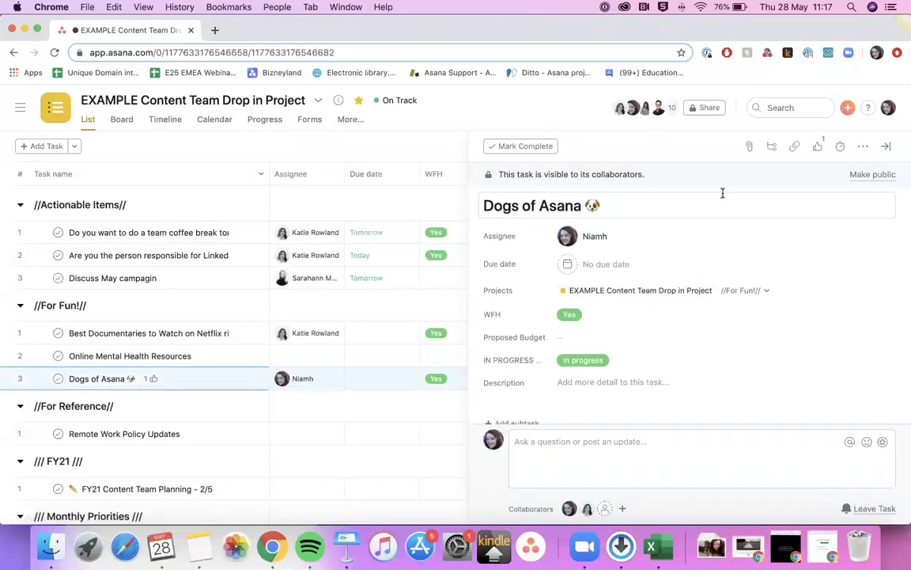
click(750, 147)
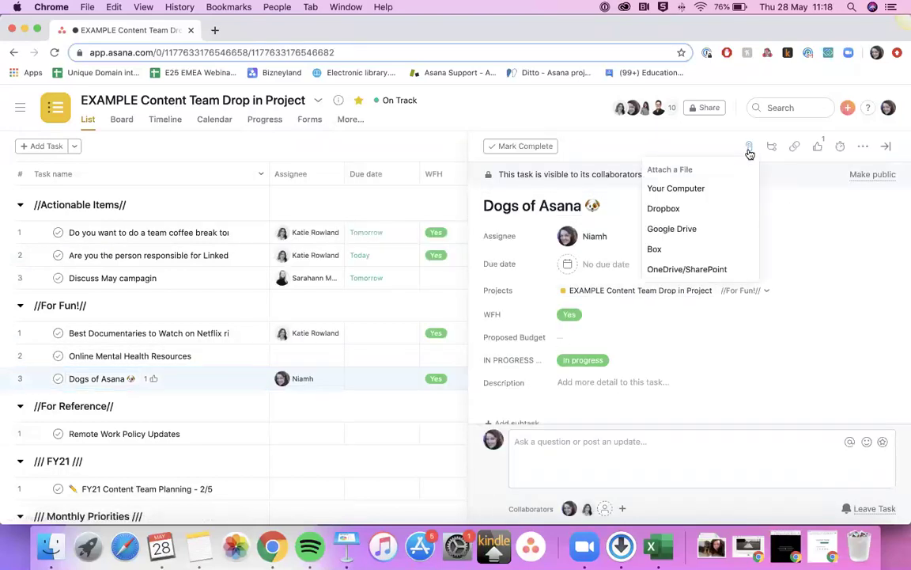
click(722, 187)
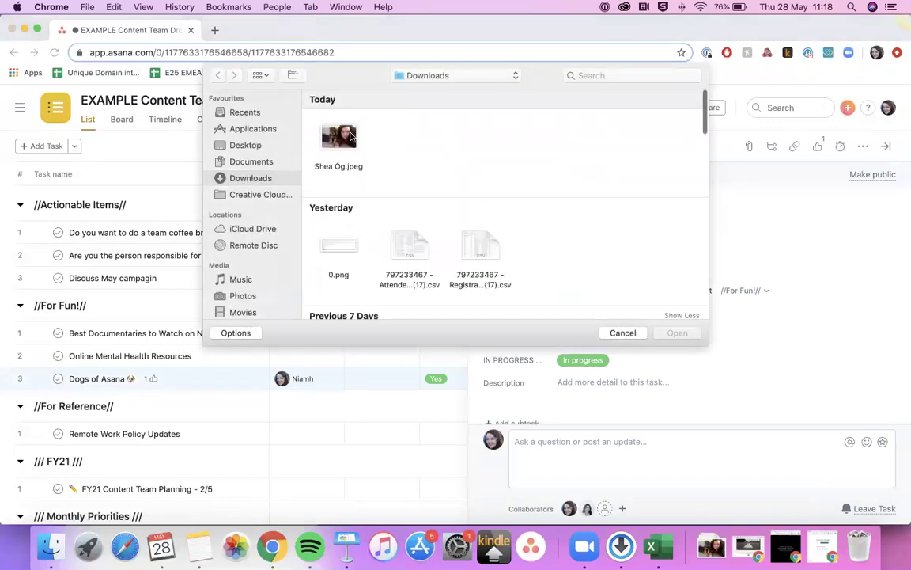
click(350, 136)
click(679, 332)
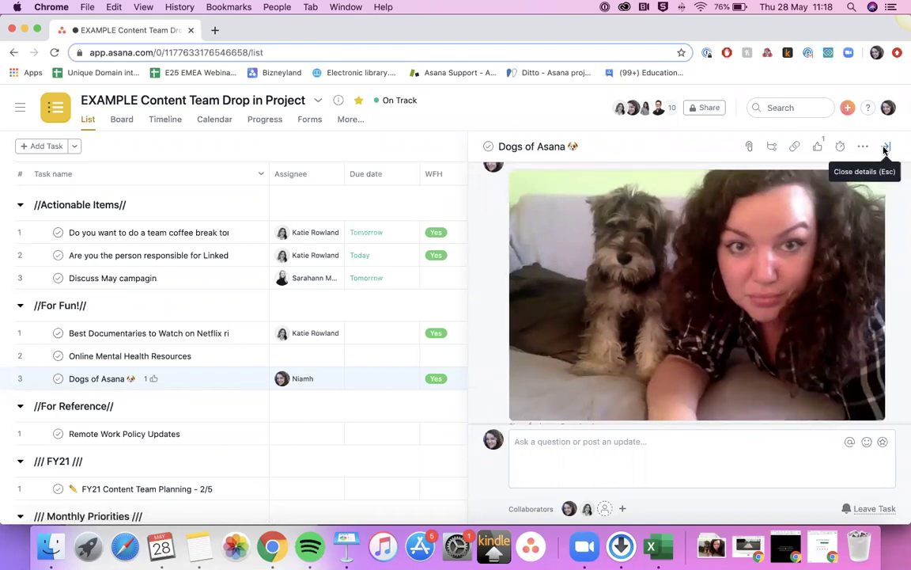
click(886, 149)
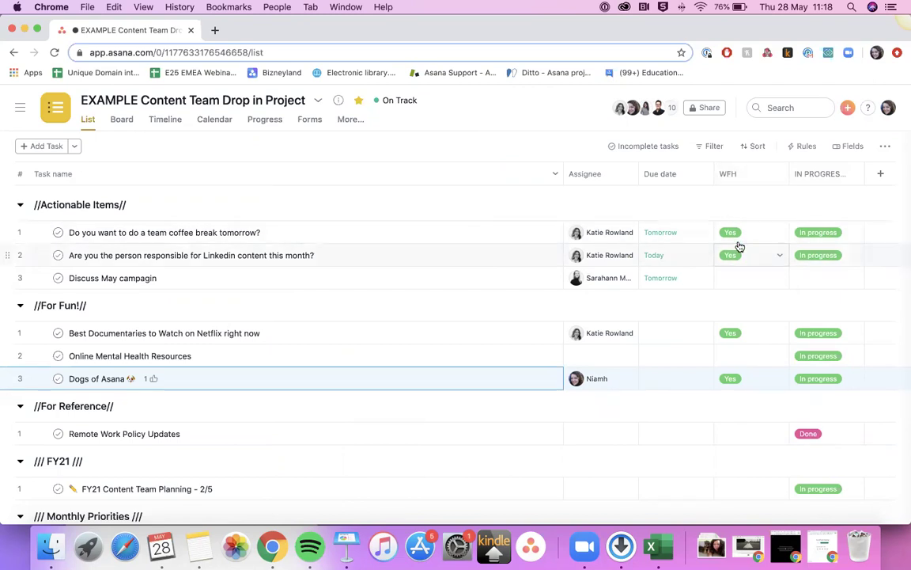
- Mark Discuss May campaign as Yes for WFH, leaving the Linkedin content status unchanged
click(738, 280)
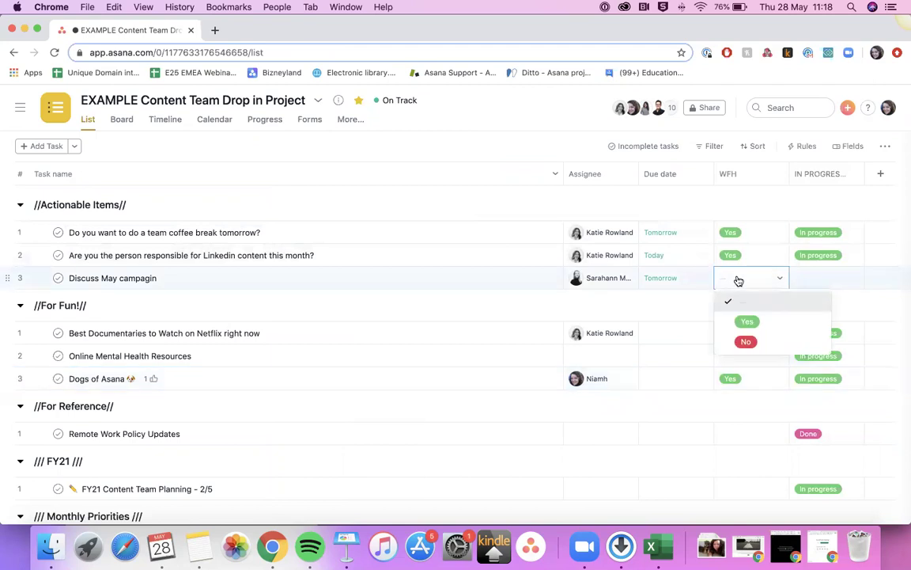
click(747, 321)
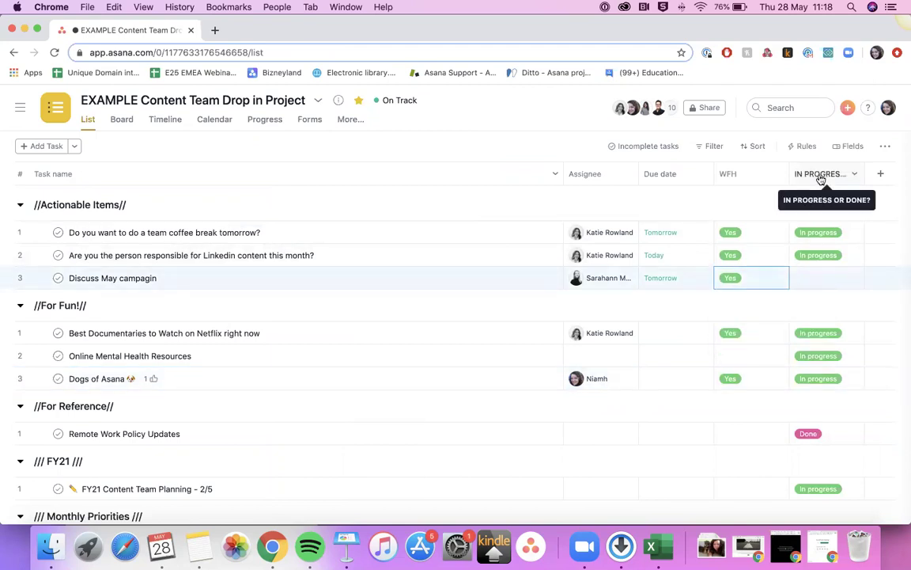
click(825, 257)
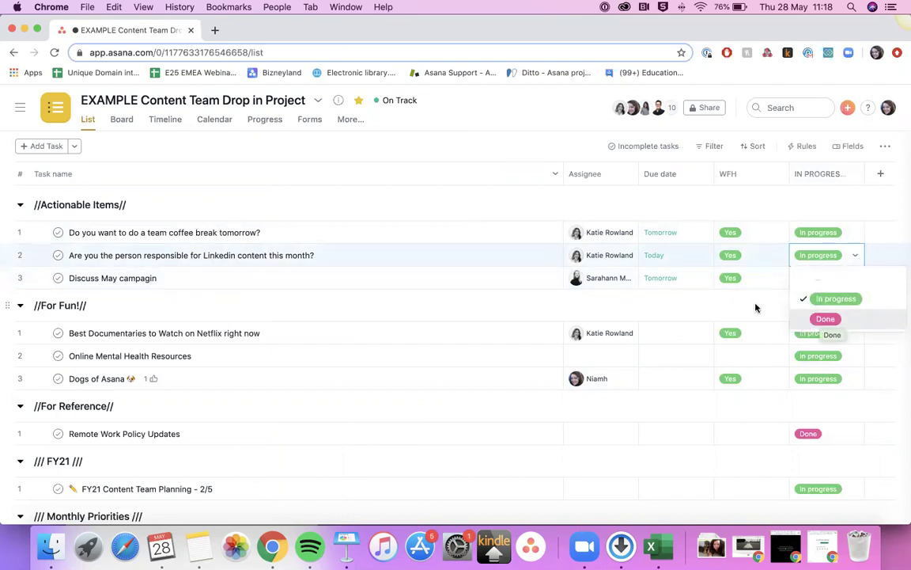
click(796, 292)
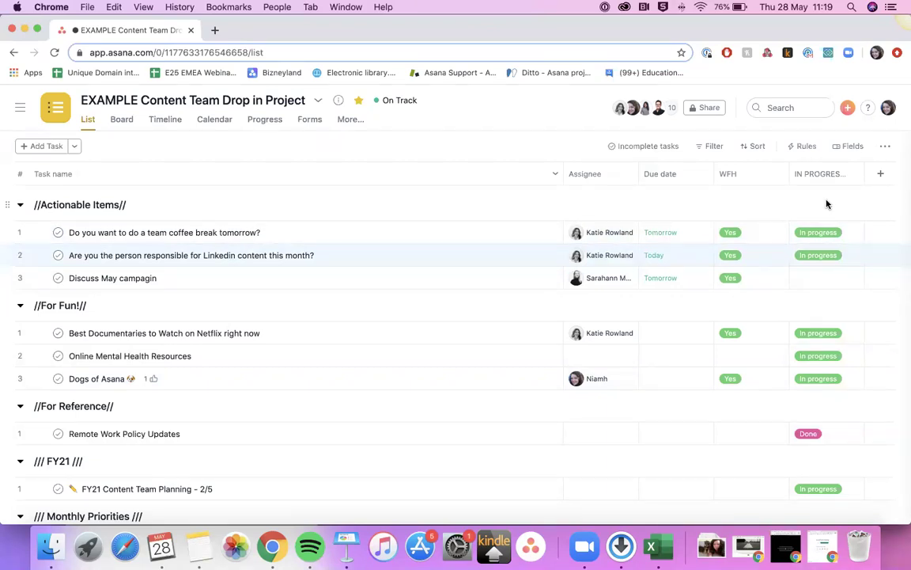
- Briefly hide the Assignee and Due date columns via Fields, then show them again
click(845, 147)
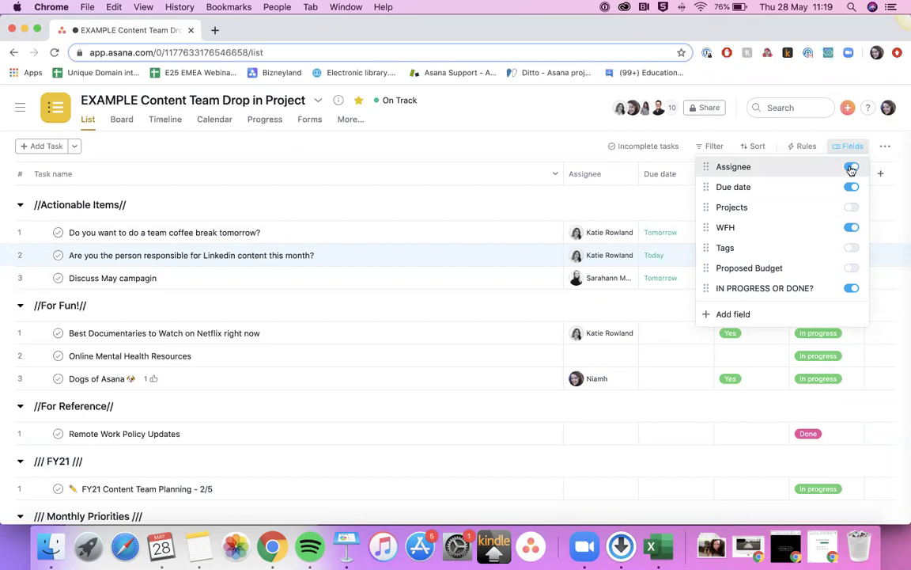
click(851, 168)
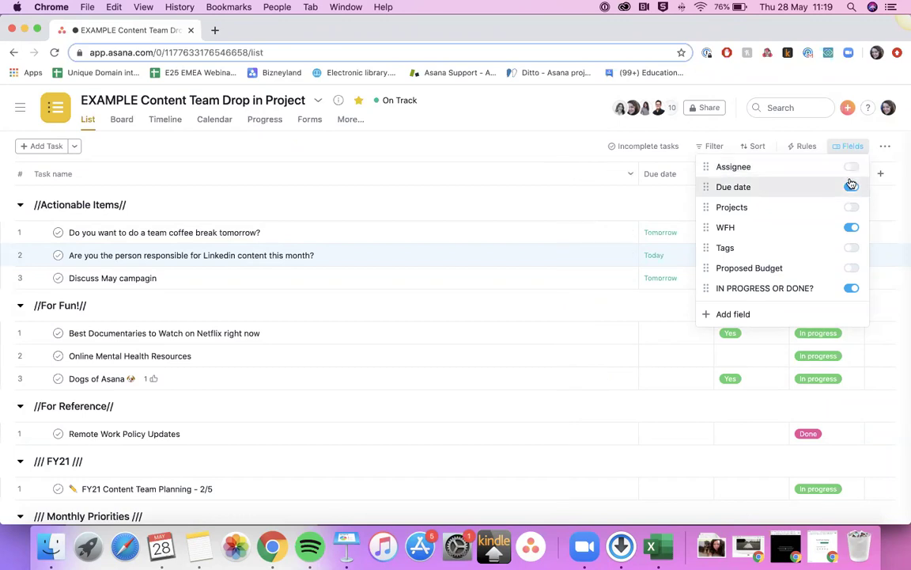
click(852, 187)
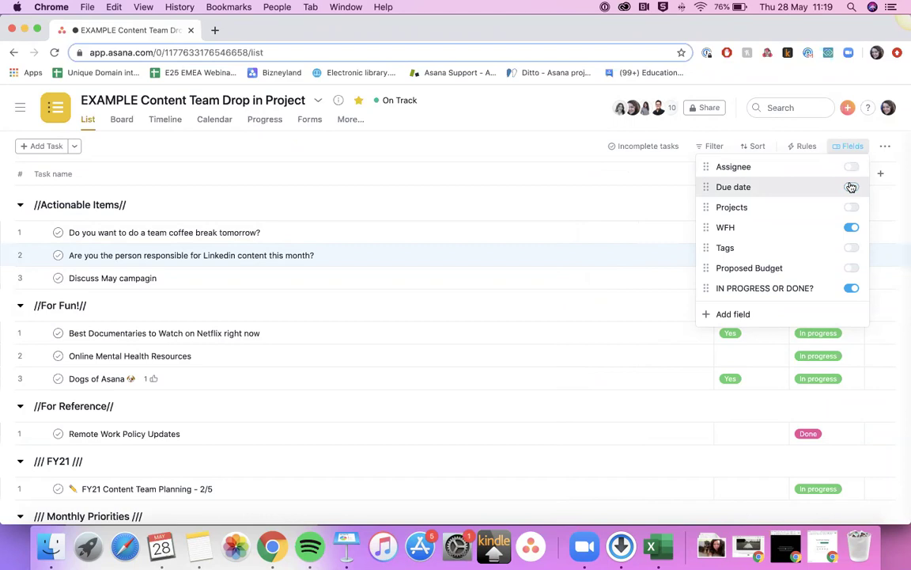
click(851, 168)
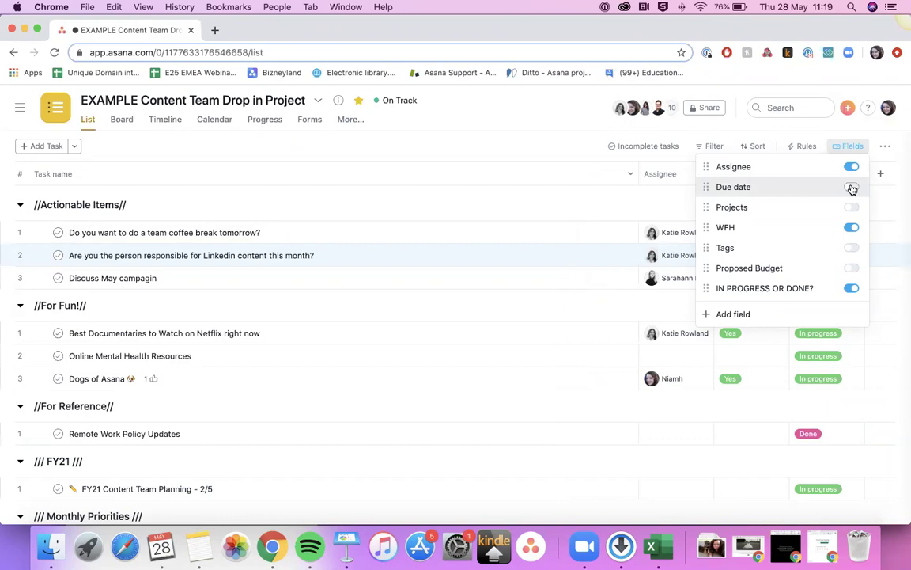
click(851, 188)
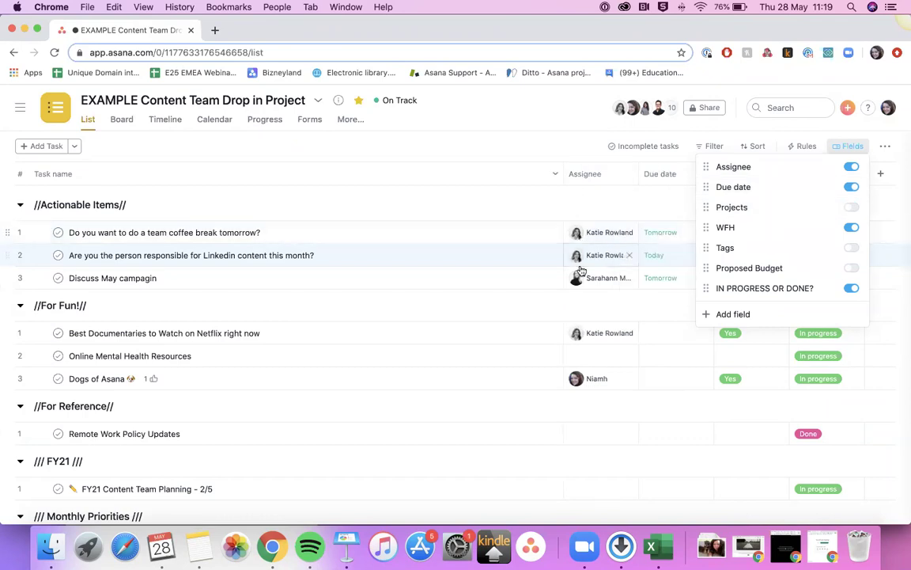
- Start a new drop-down custom field titled EMEA Content Priority
click(728, 316)
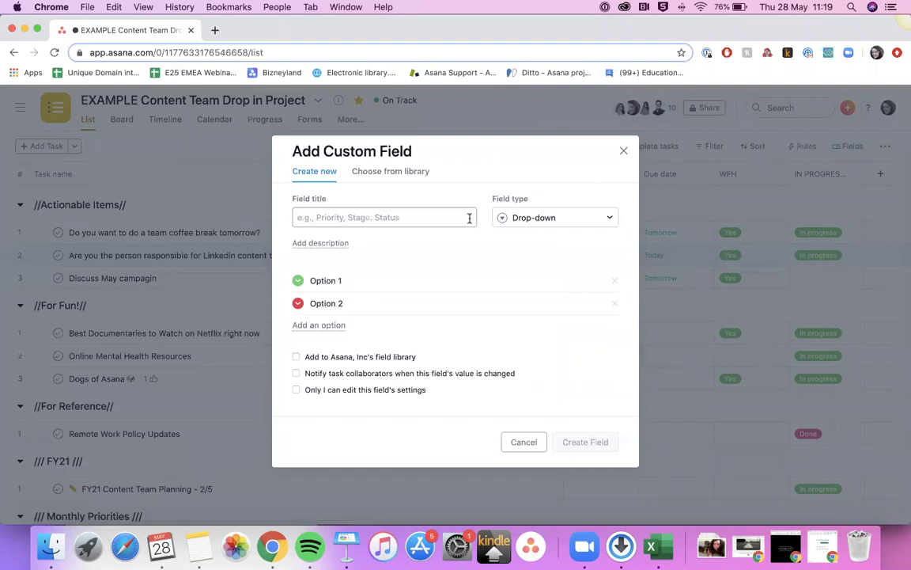
click(416, 179)
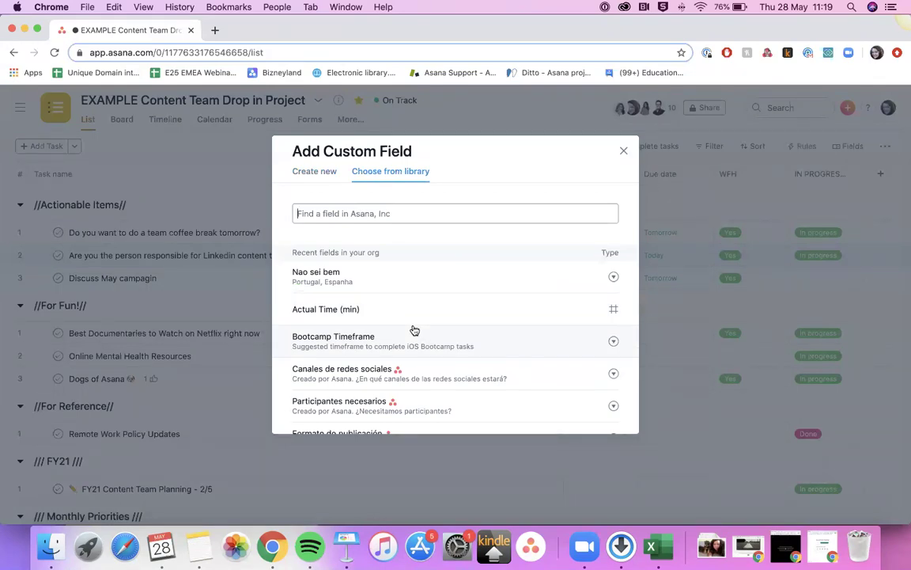
click(325, 174)
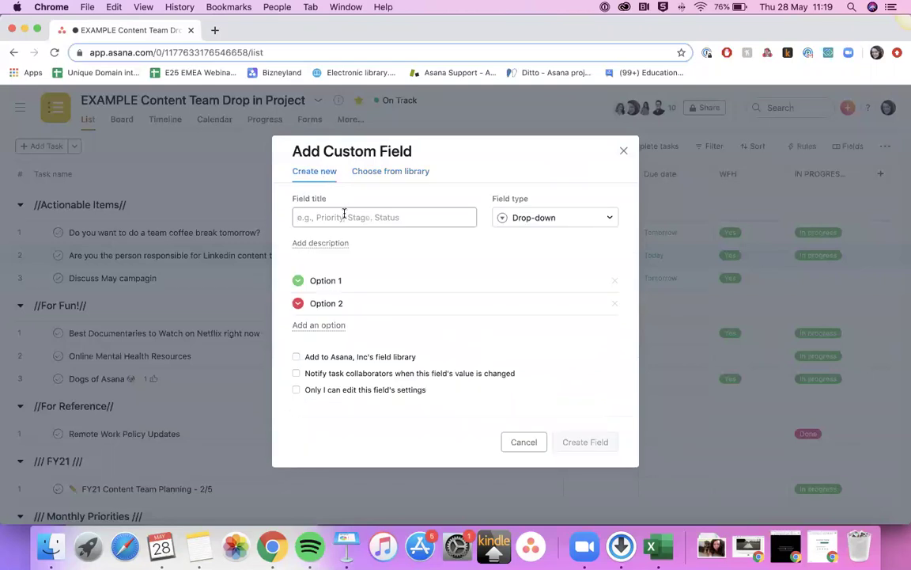
text(EMEA)
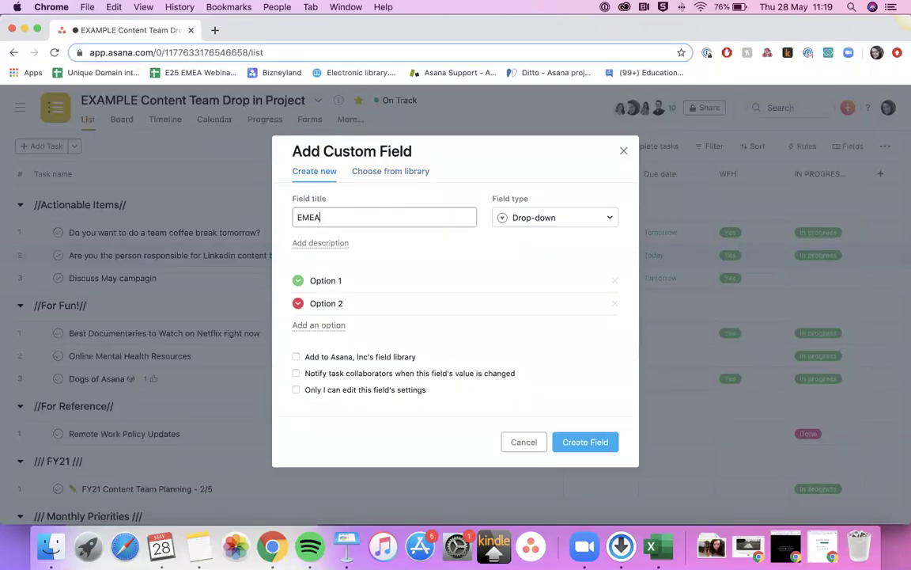
text( Content Priority)
click(527, 224)
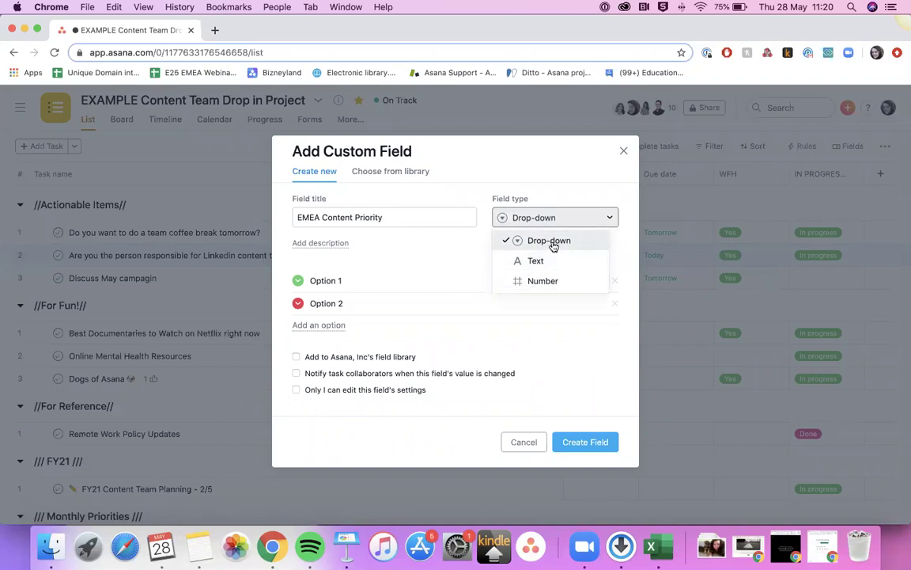
click(412, 280)
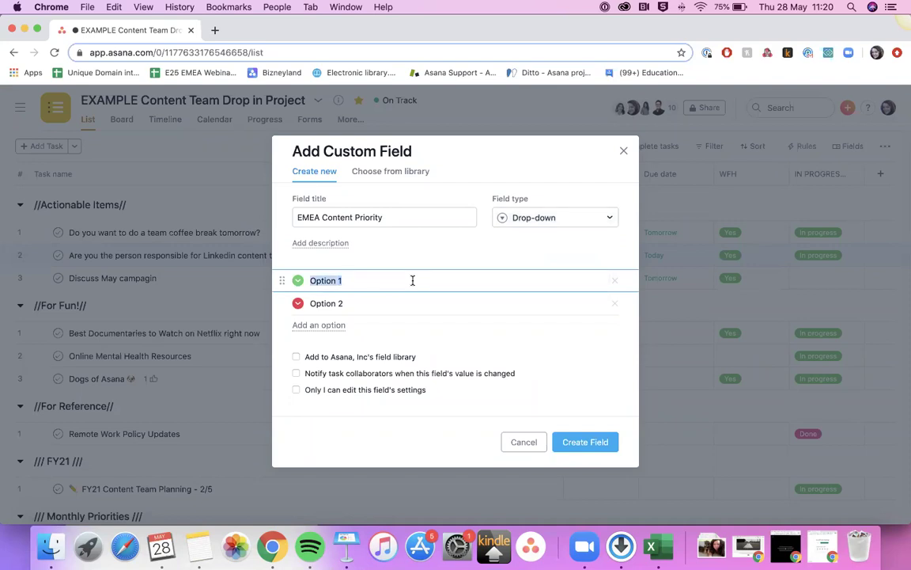
- Name the field's options High Priority, Medium Priority and Low Priority
text(O)
key(BackSpace)
text(High Priority)
click(398, 305)
text(Mediu)
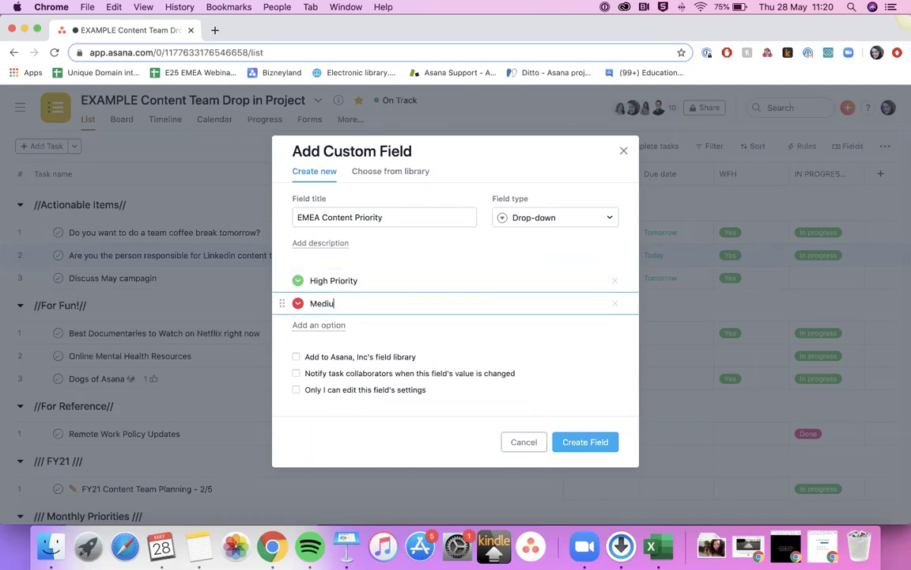
text(m Priority)
key(Return)
text(Lo)
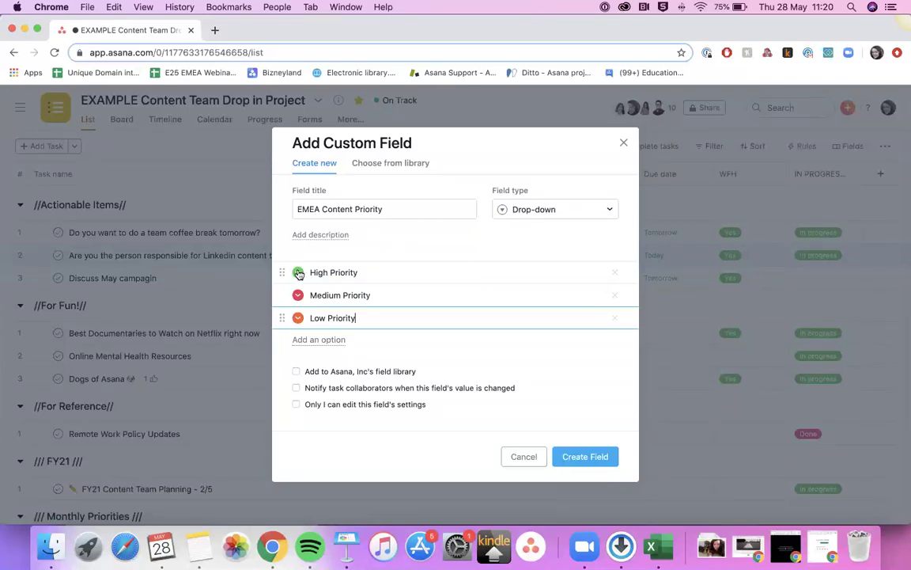
- Color High Priority pink, Medium blue and Low teal, then create the EMEA Content Priority field
click(298, 273)
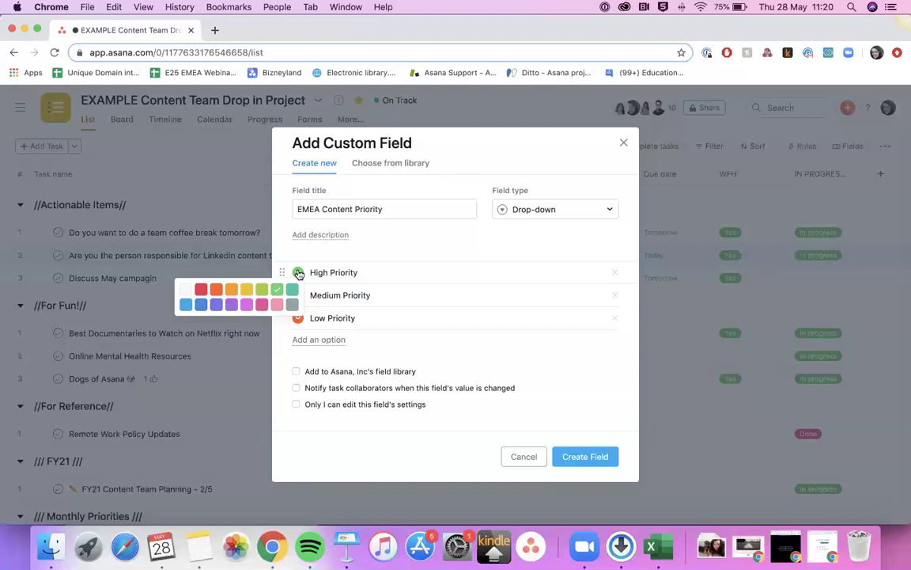
click(262, 306)
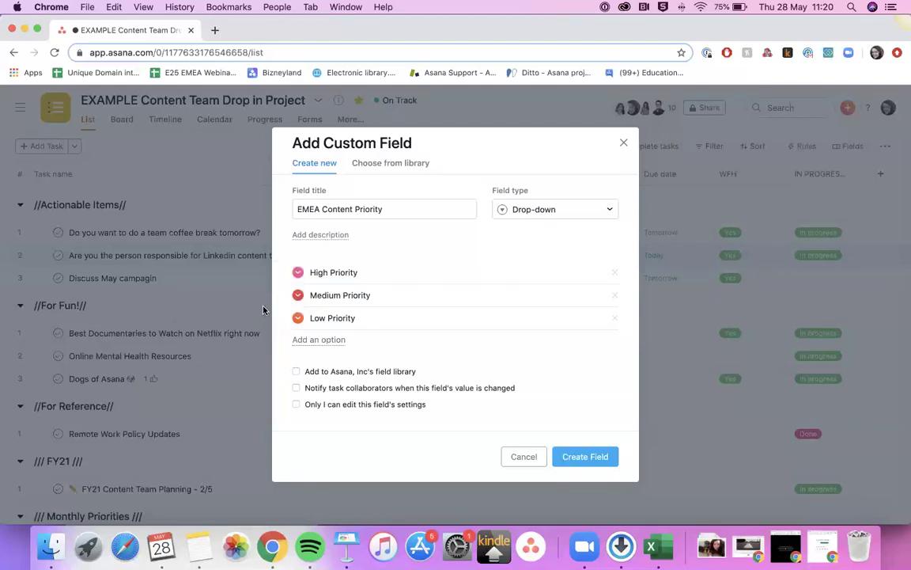
click(297, 296)
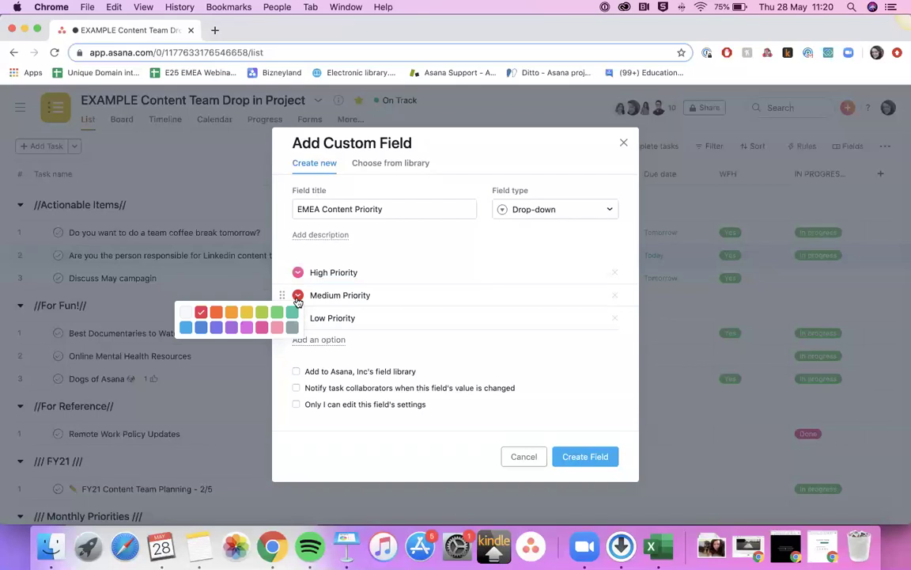
click(185, 330)
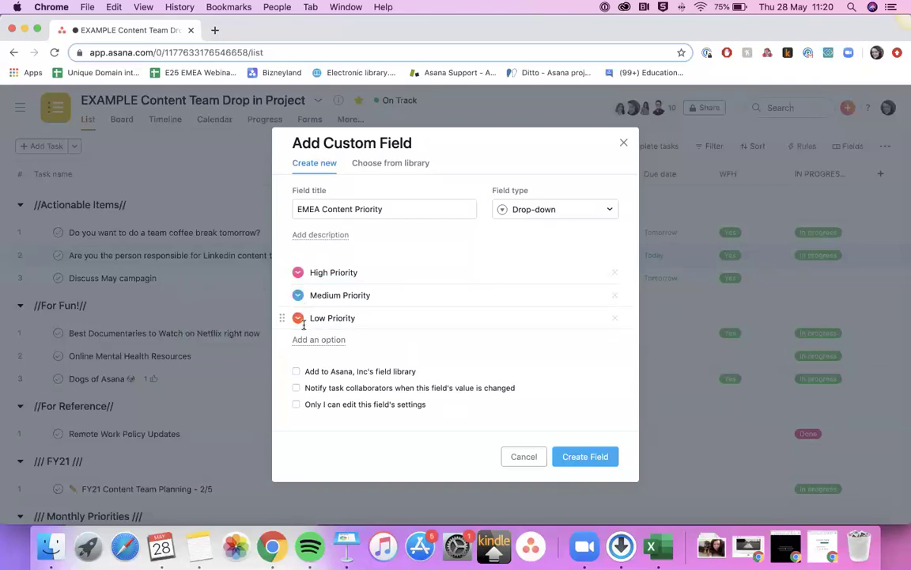
click(297, 318)
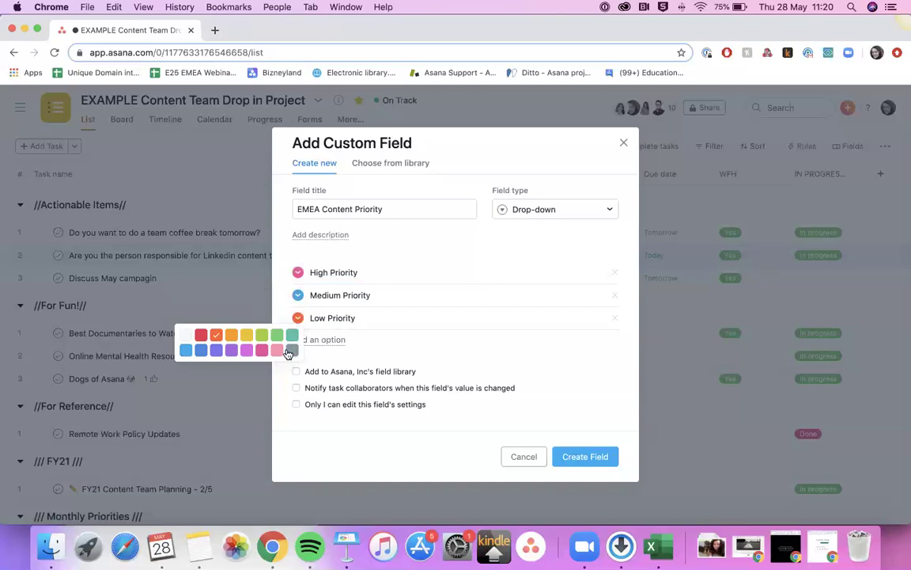
click(292, 334)
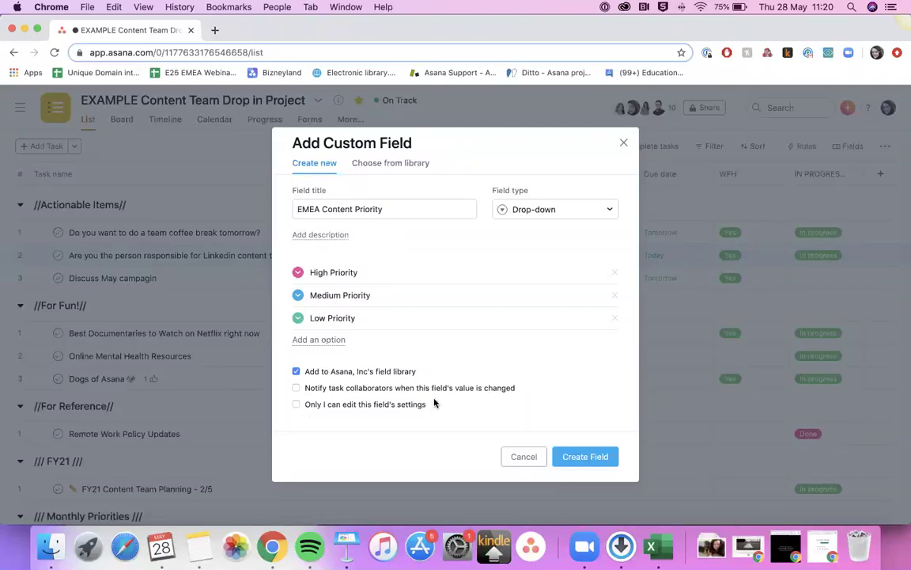
click(583, 457)
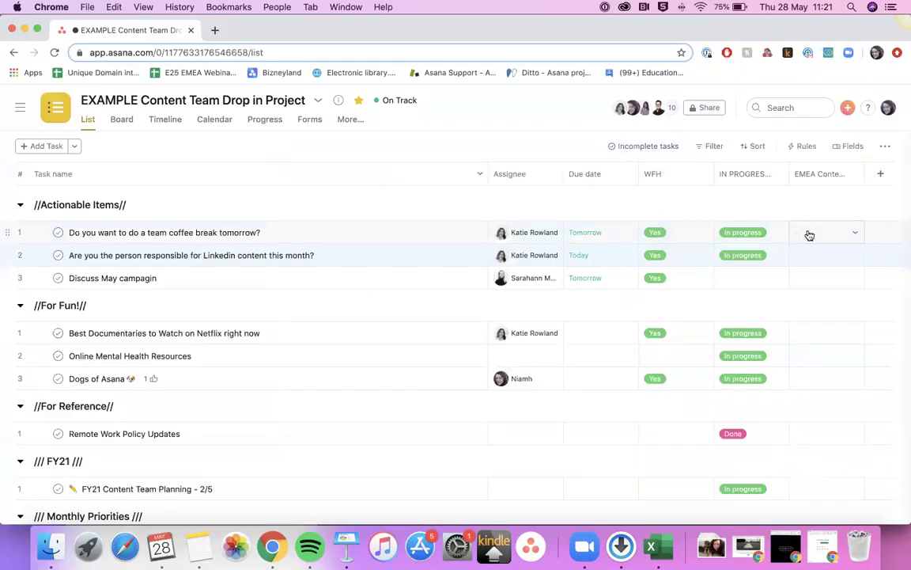
- Set EMEA Content Priority to High for the first two tasks and Medium for Discuss May campaign
click(822, 235)
click(833, 274)
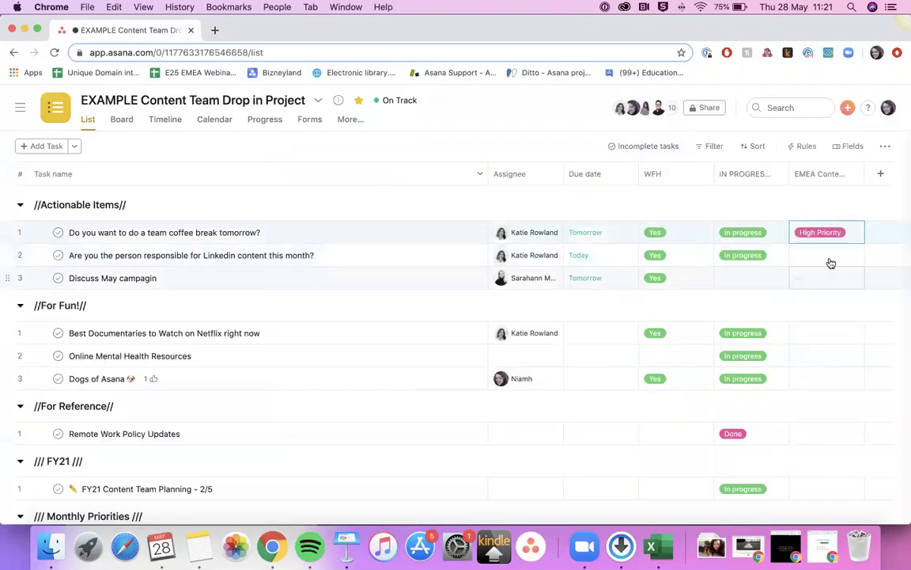
click(830, 256)
click(834, 299)
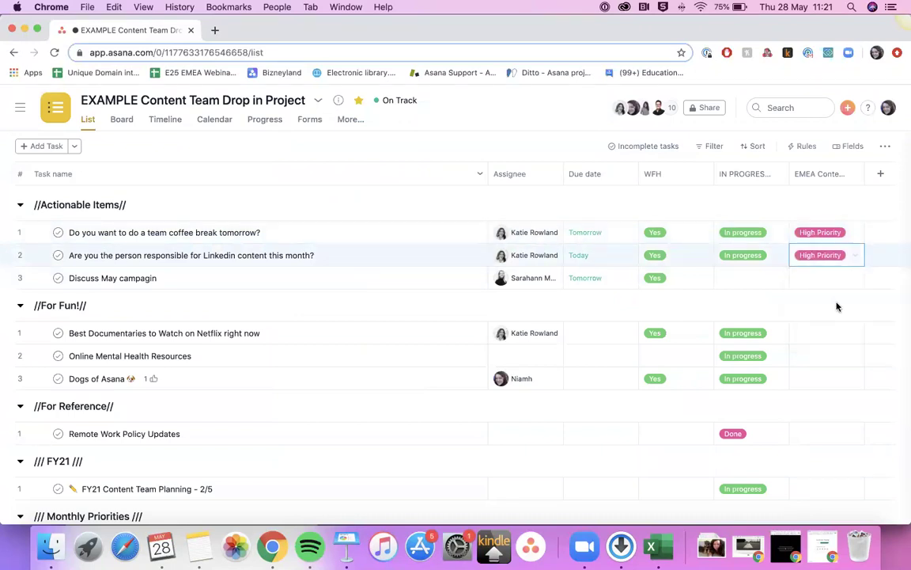
click(827, 281)
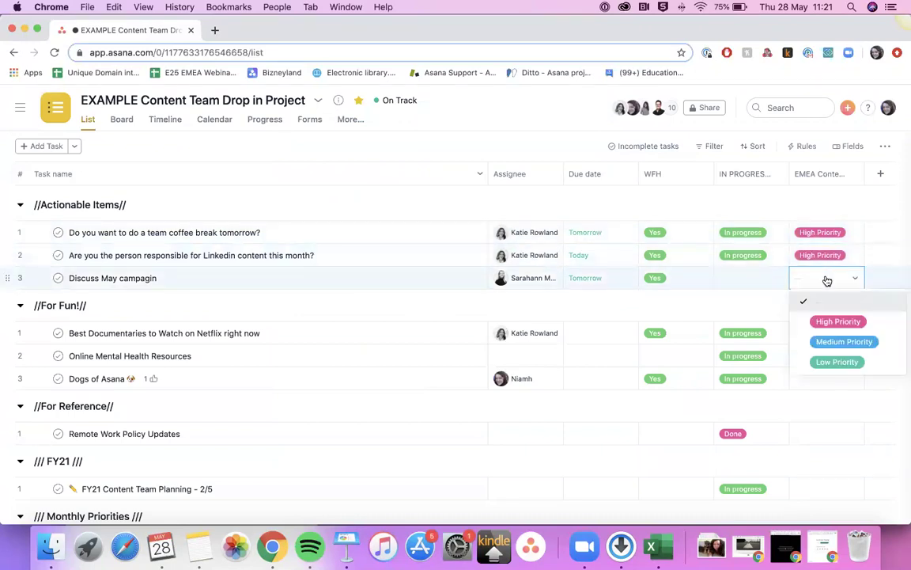
click(827, 344)
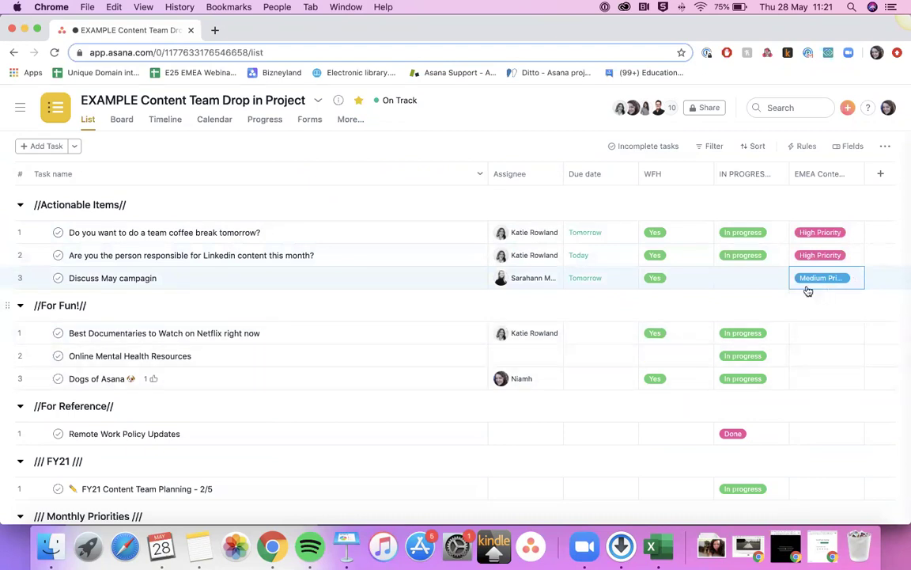
click(806, 179)
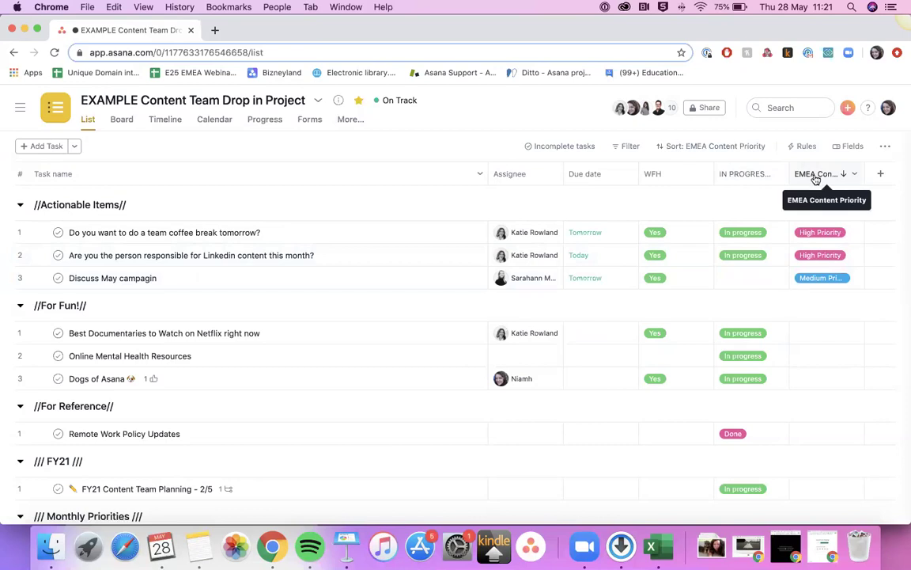
click(749, 178)
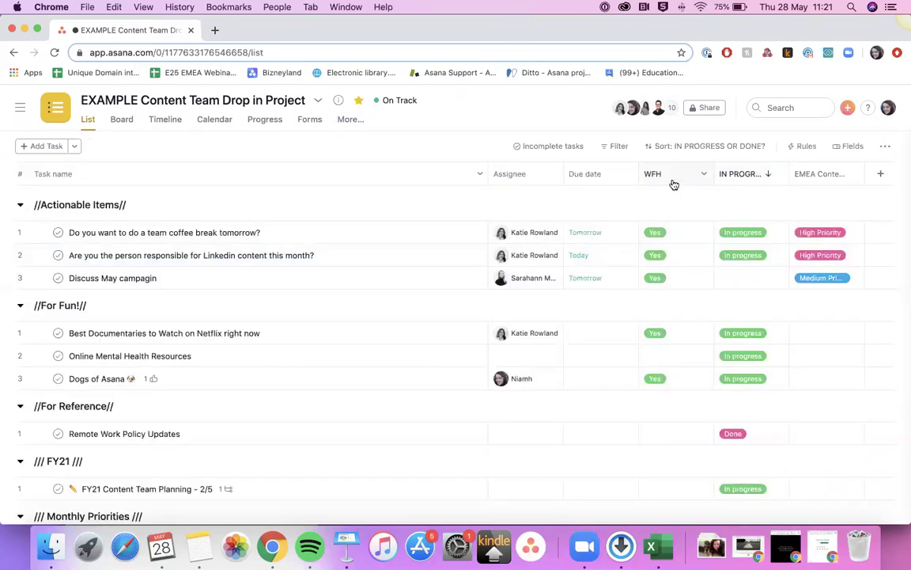
click(660, 148)
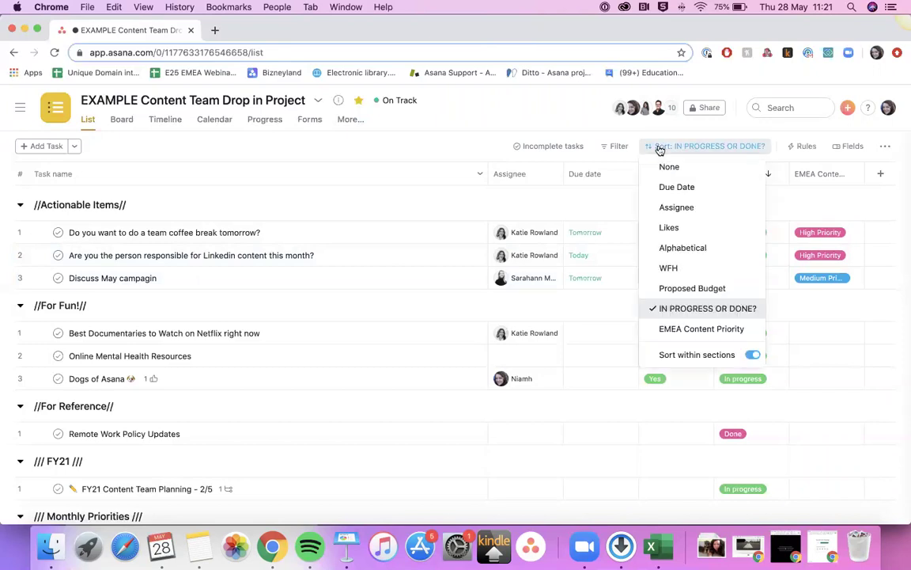
click(752, 355)
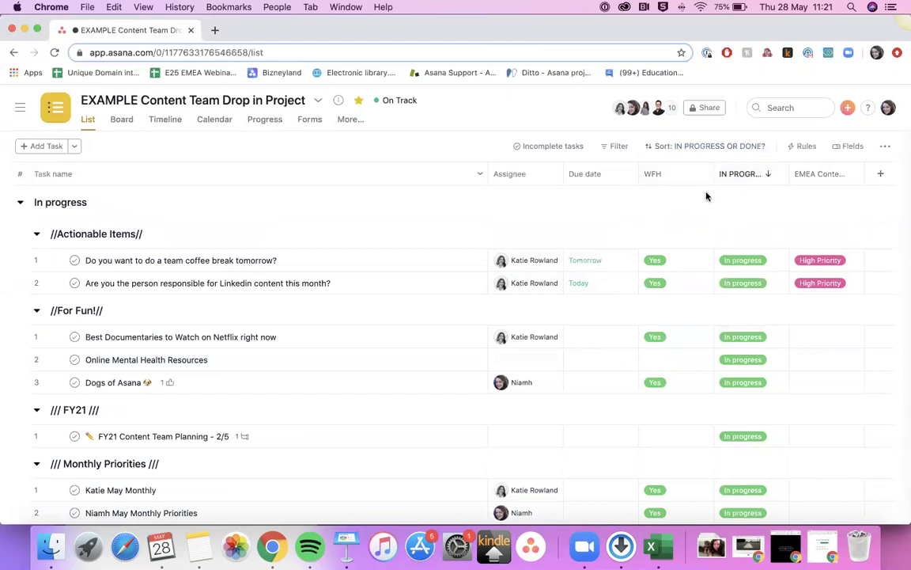
scroll(751, 314, down, 3)
scroll(752, 314, down, 5)
scroll(734, 396, down, 5)
scroll(733, 395, down, 7)
scroll(732, 394, up, 14)
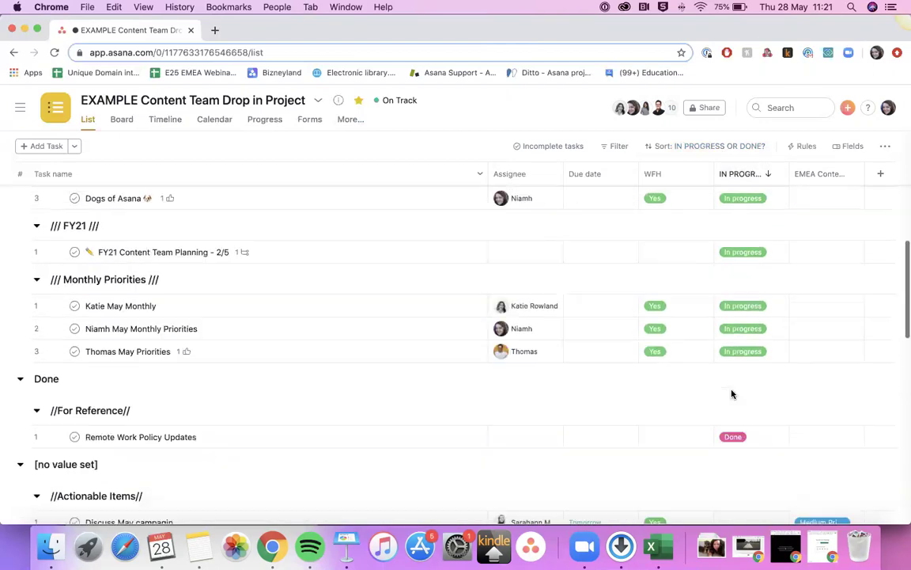
scroll(729, 393, down, 4)
scroll(732, 392, up, 10)
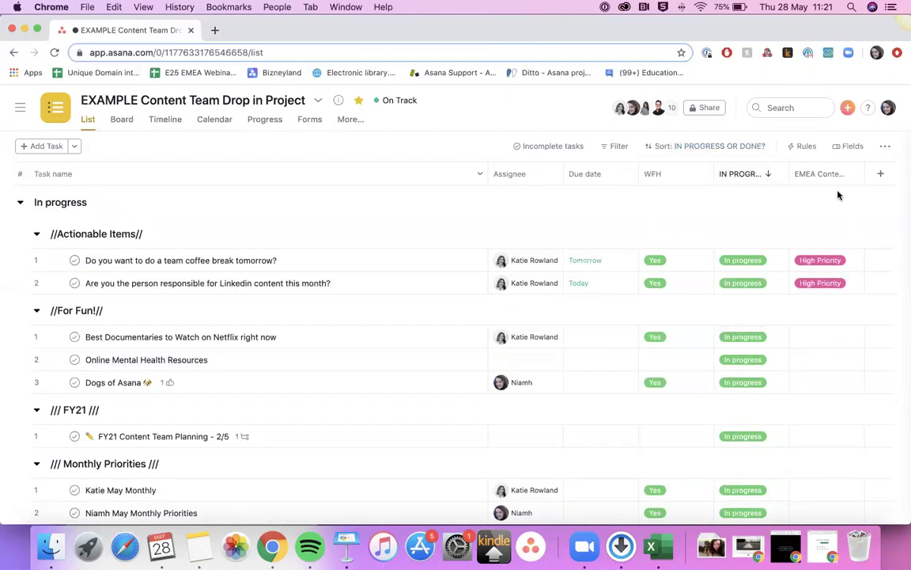
scroll(826, 362, down, 5)
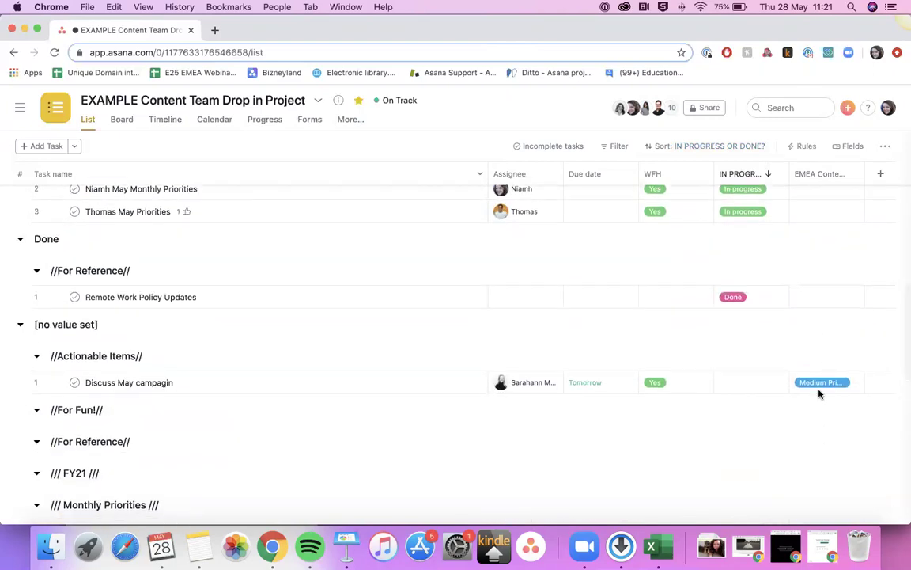
scroll(805, 395, up, 5)
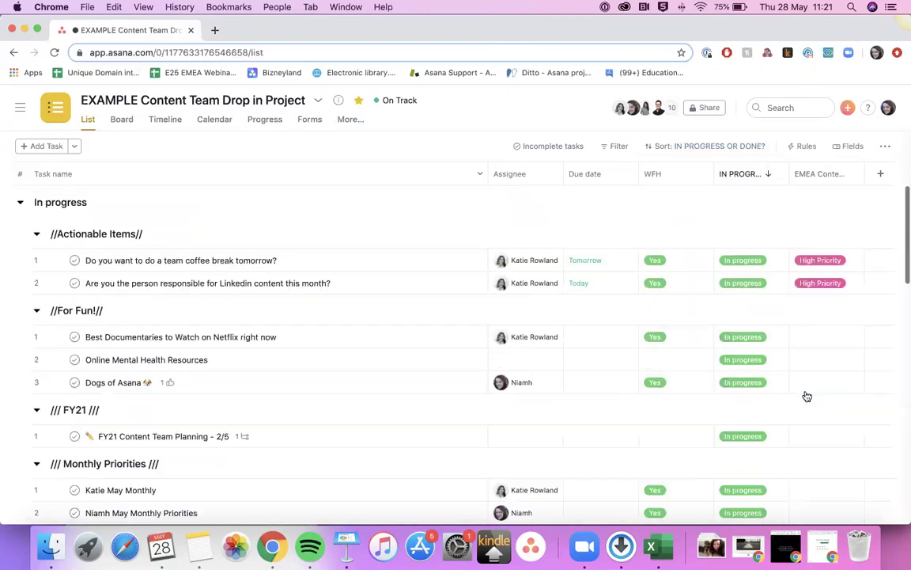
click(706, 146)
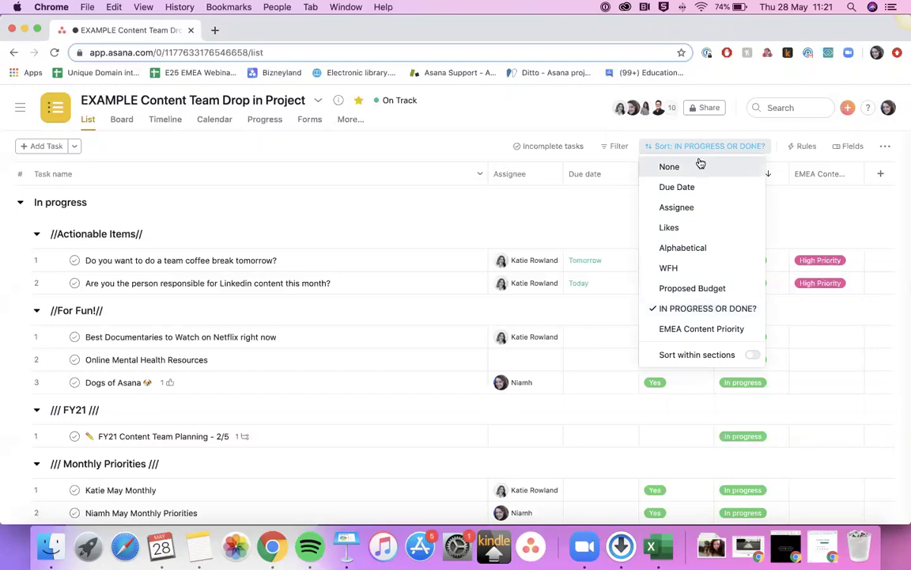
click(700, 166)
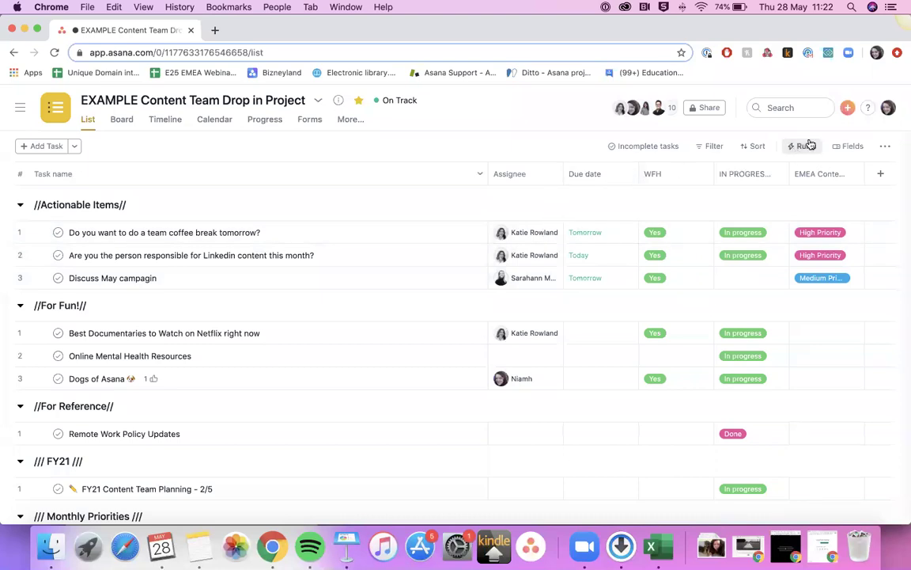
- Open My Profile Settings from the profile avatar menu
click(889, 109)
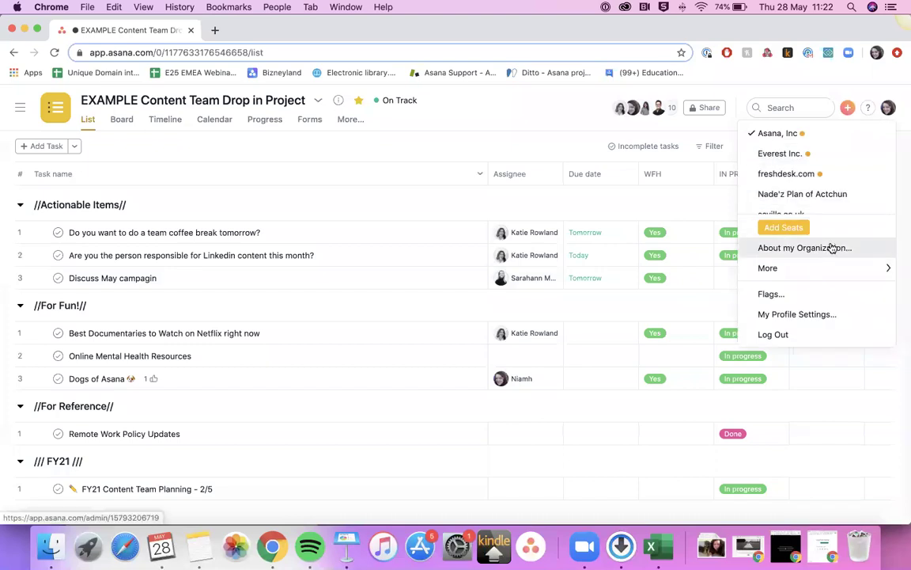
click(808, 316)
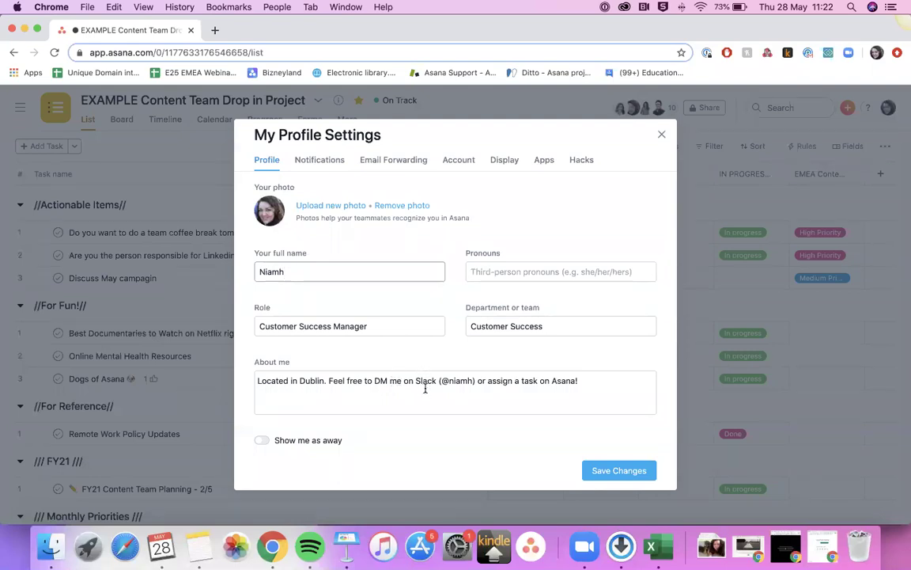
- Turn on Show me as away with the last day set to 29/05/20
click(261, 440)
scroll(263, 442, down, 3)
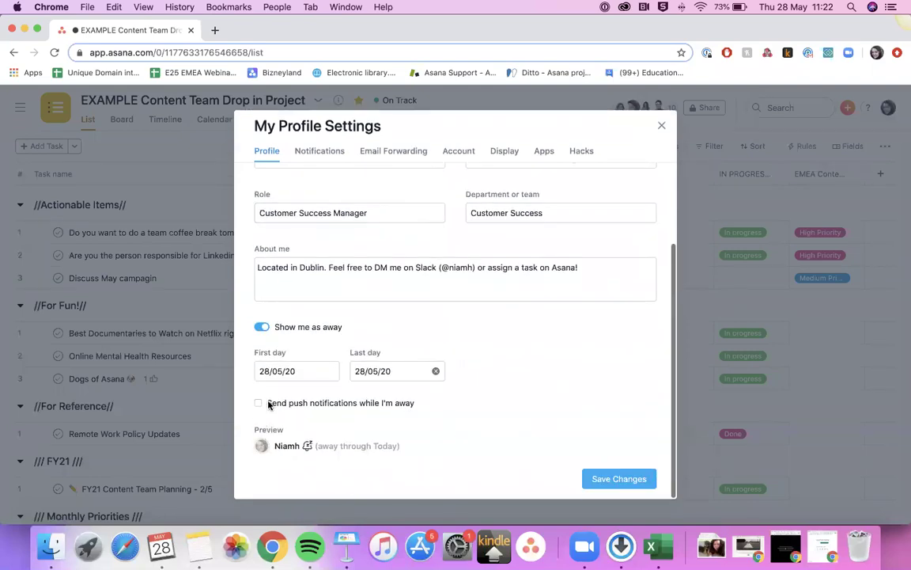
click(386, 371)
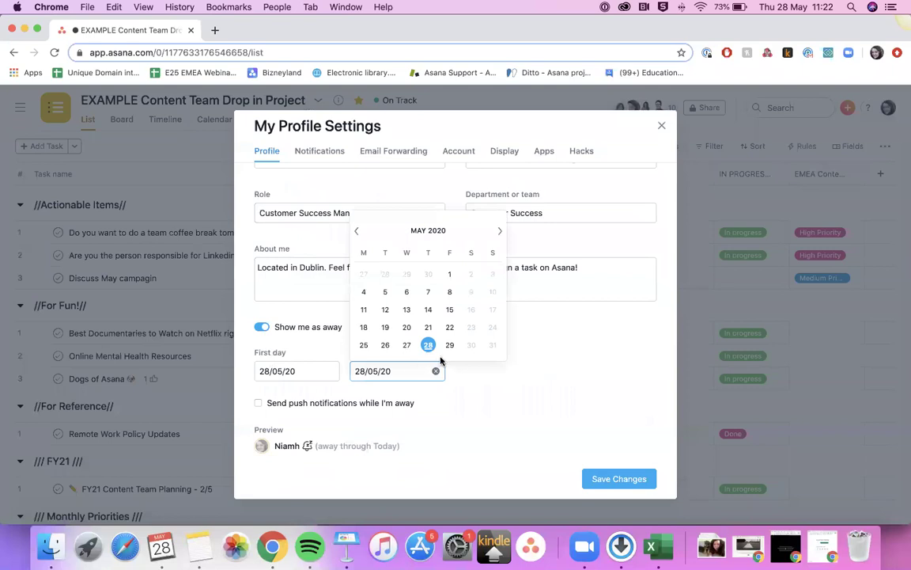
click(450, 344)
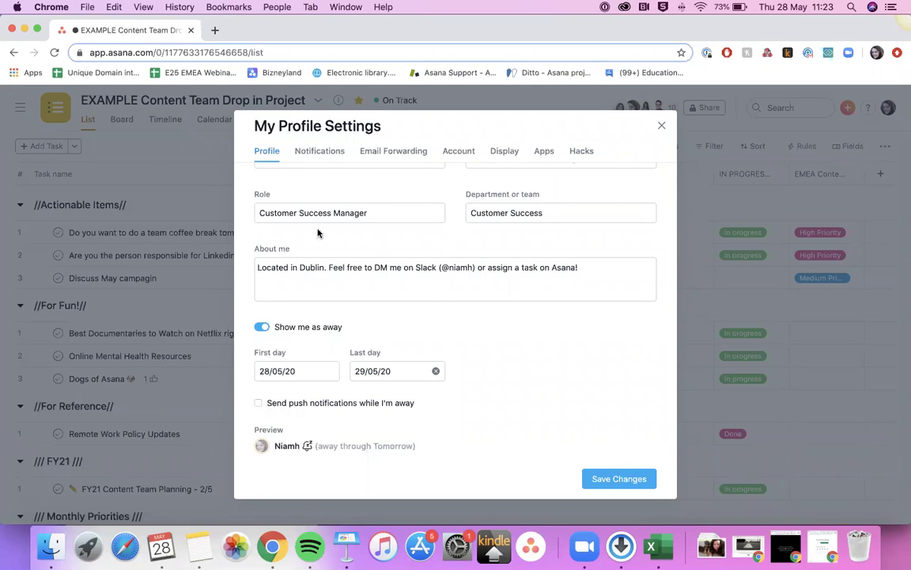
- Turn away status back off and review the Notifications settings, including do-not-disturb hours 17:00 to 09:00
click(261, 326)
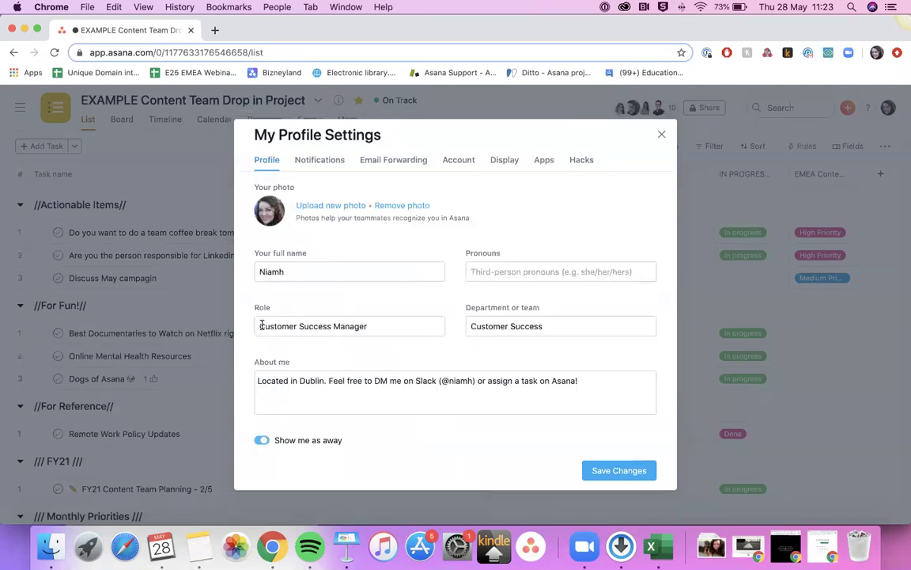
click(320, 162)
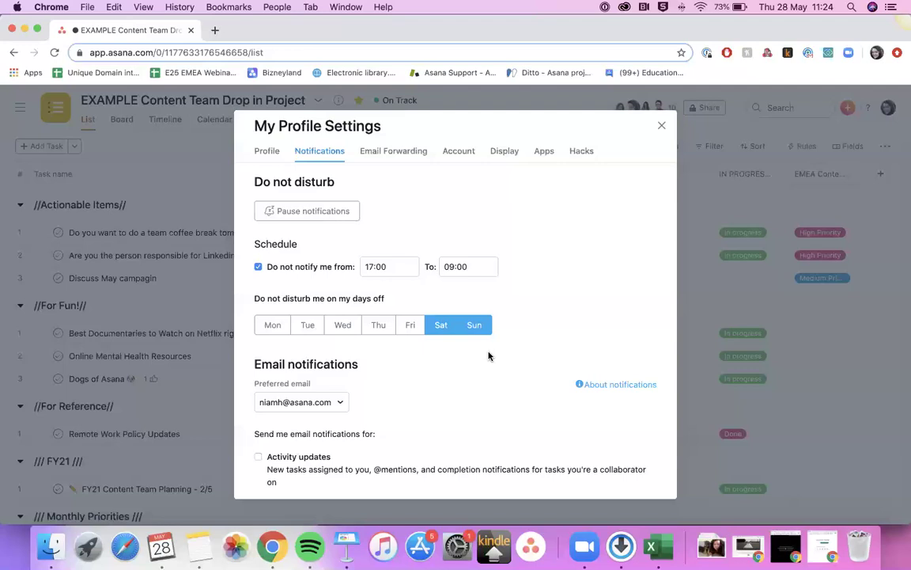
scroll(489, 356, down, 5)
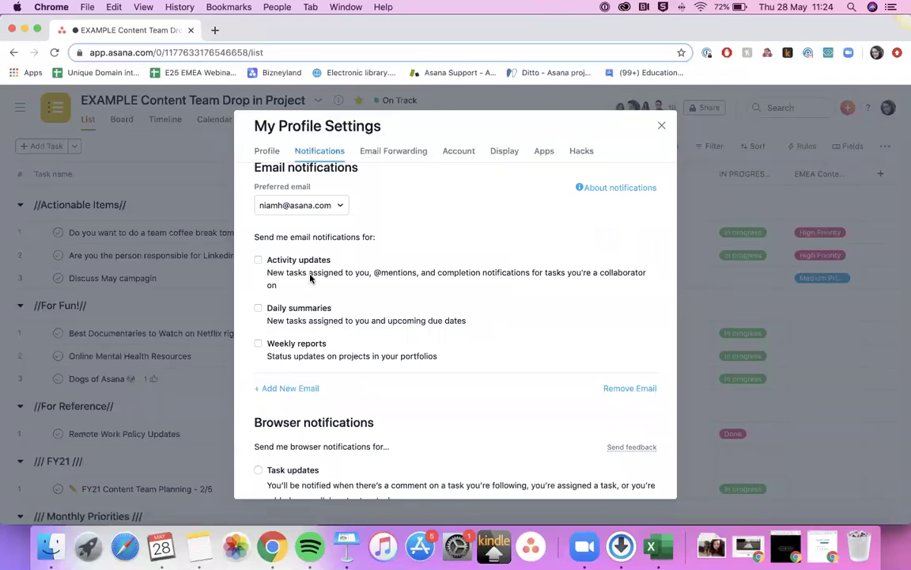
scroll(305, 281, up, 1)
scroll(306, 281, up, 1)
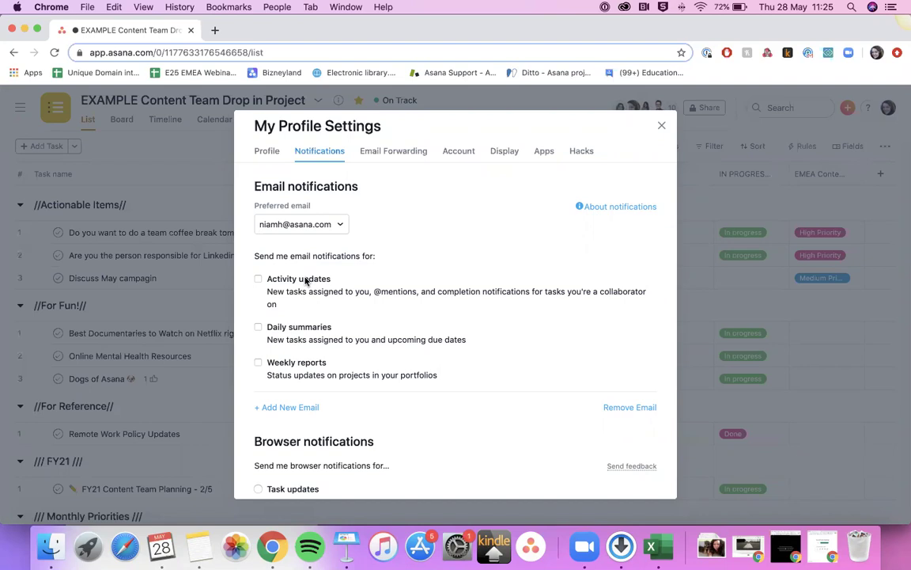
scroll(305, 281, down, 3)
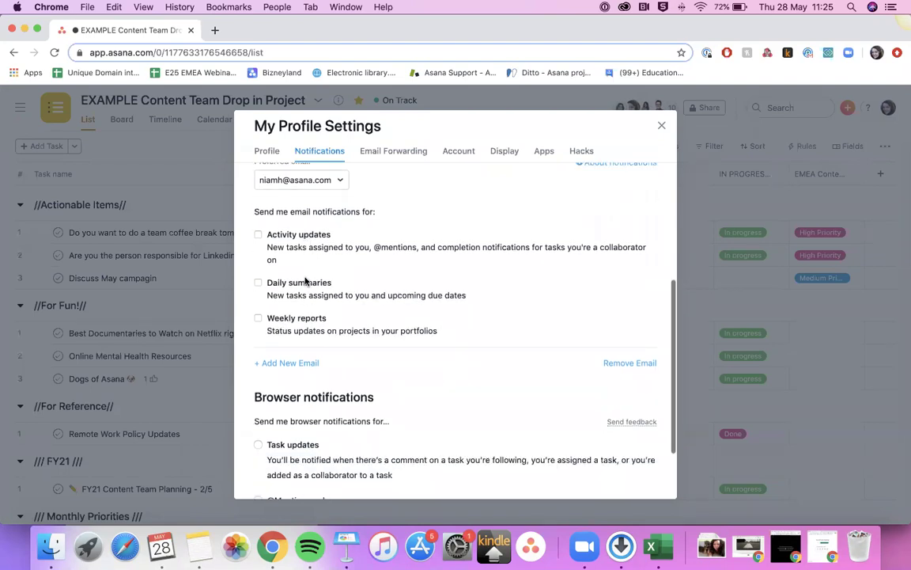
scroll(305, 281, up, 5)
scroll(306, 281, up, 3)
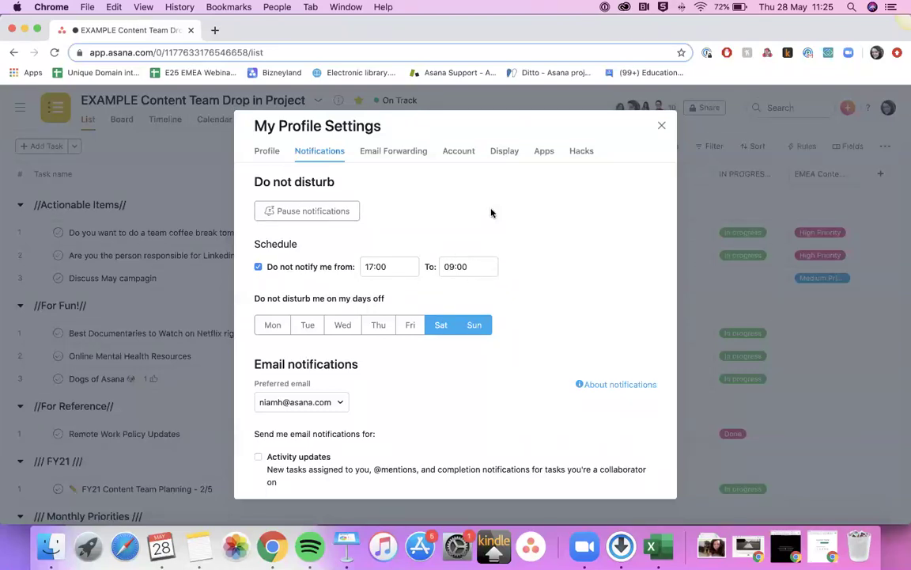
- Close the My Profile Settings dialog to return to the project list
click(660, 127)
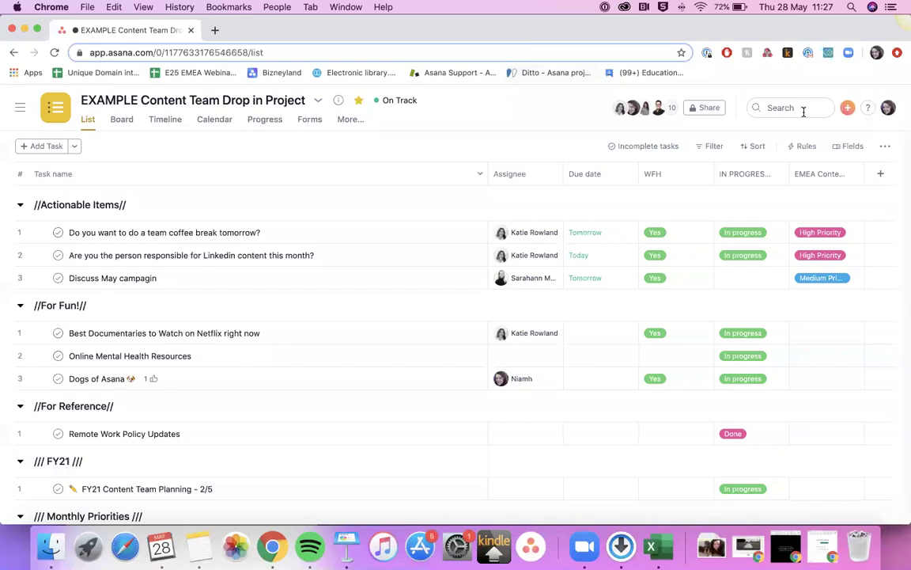
- Open the Slack + Asana integration page from the help menu's apps and integrations directory
click(868, 109)
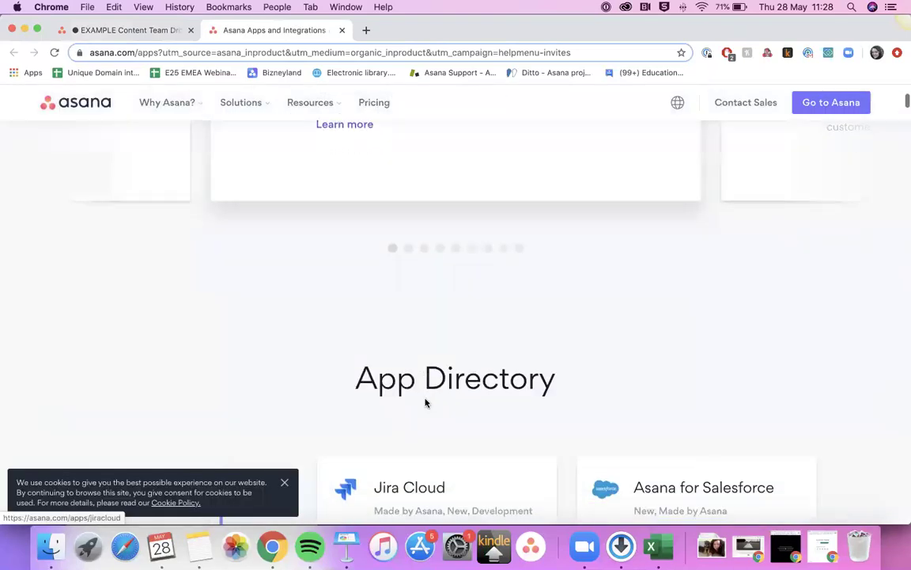
scroll(425, 402, down, 10)
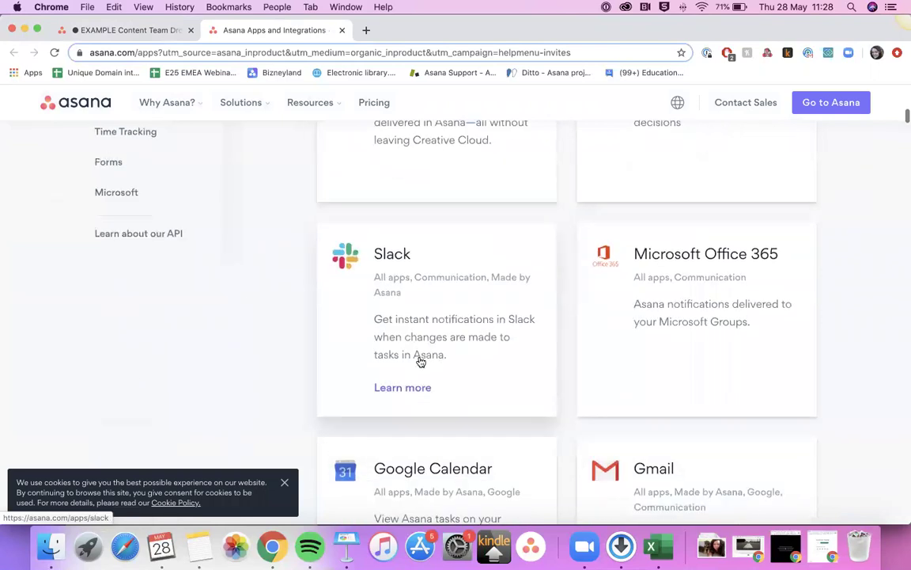
click(421, 361)
scroll(421, 362, down, 4)
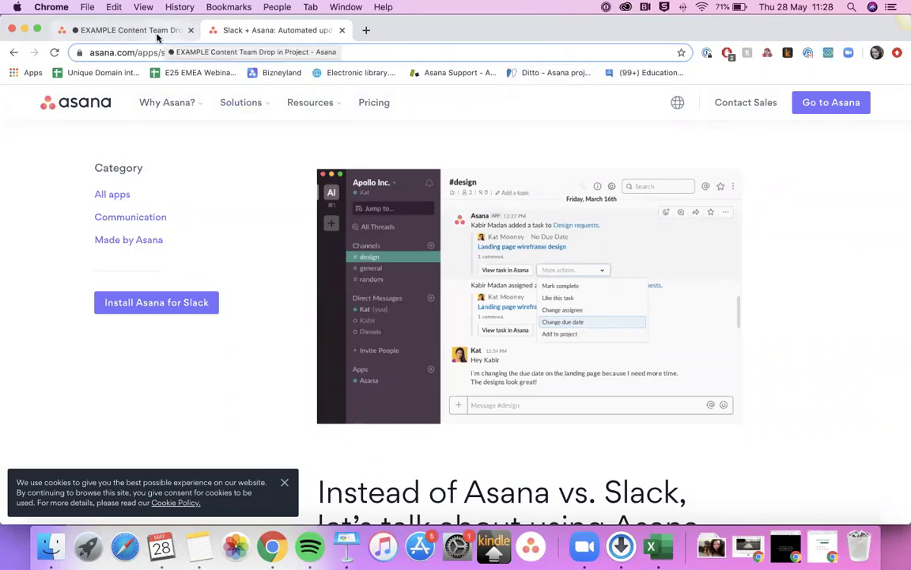
click(126, 30)
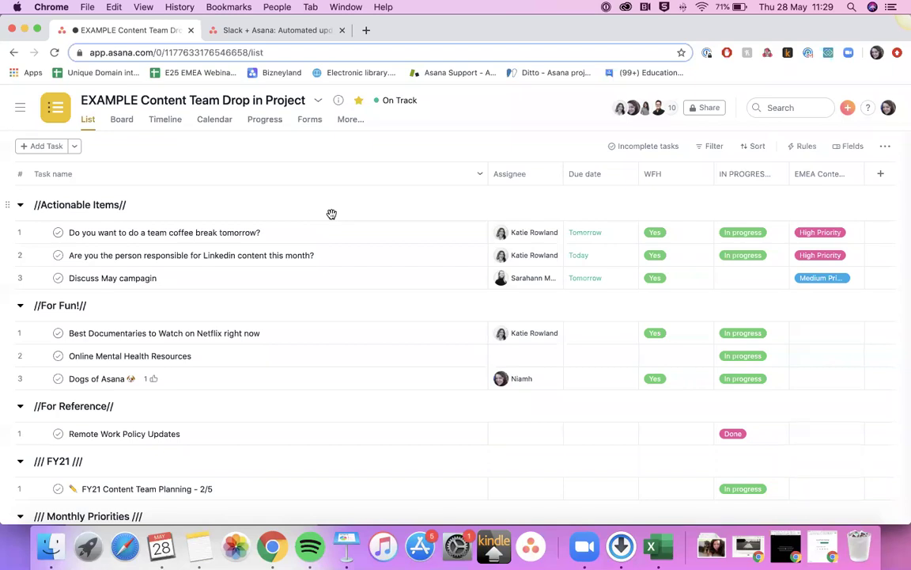
- Open the Progress view and review 186 completed, 26 incomplete of 212 tasks, status and Insights
click(270, 121)
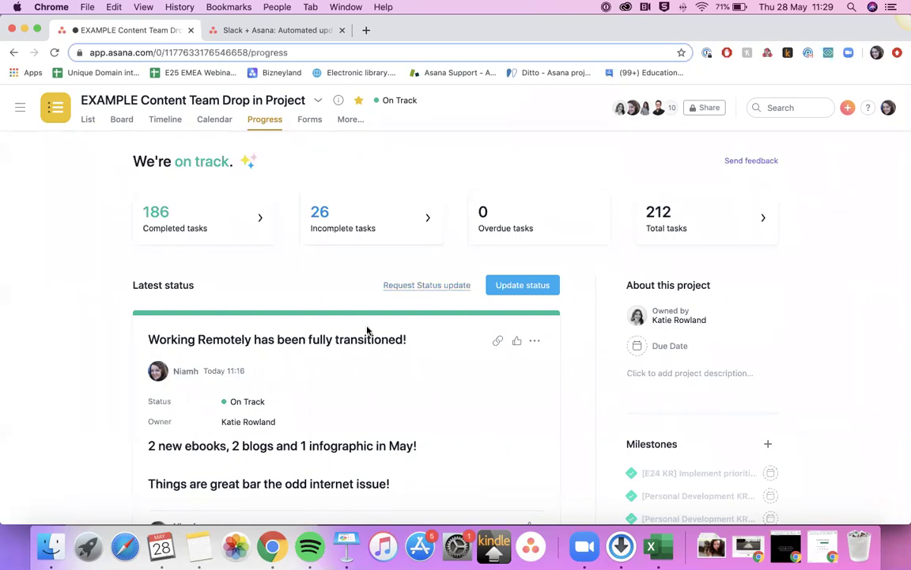
scroll(363, 332, down, 2)
scroll(364, 332, up, 2)
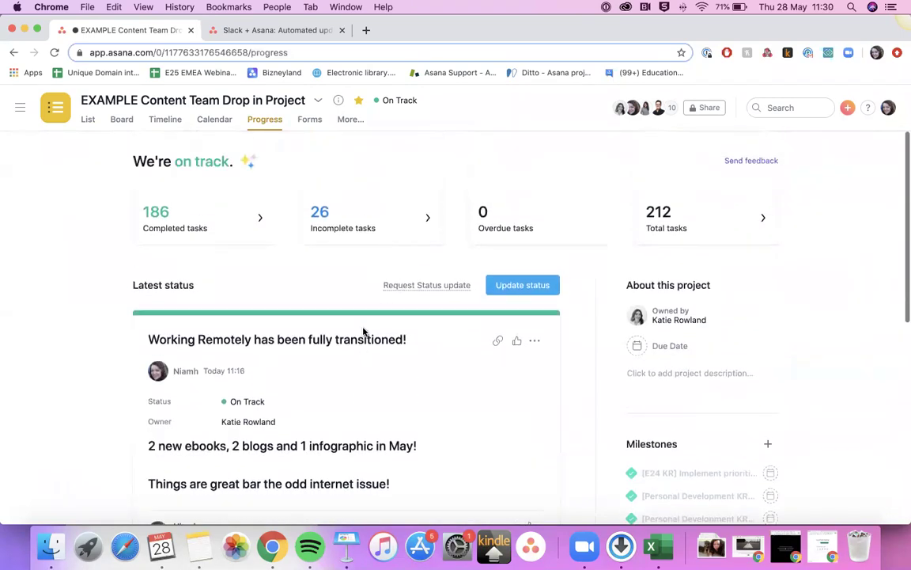
scroll(363, 332, down, 1)
scroll(363, 332, up, 1)
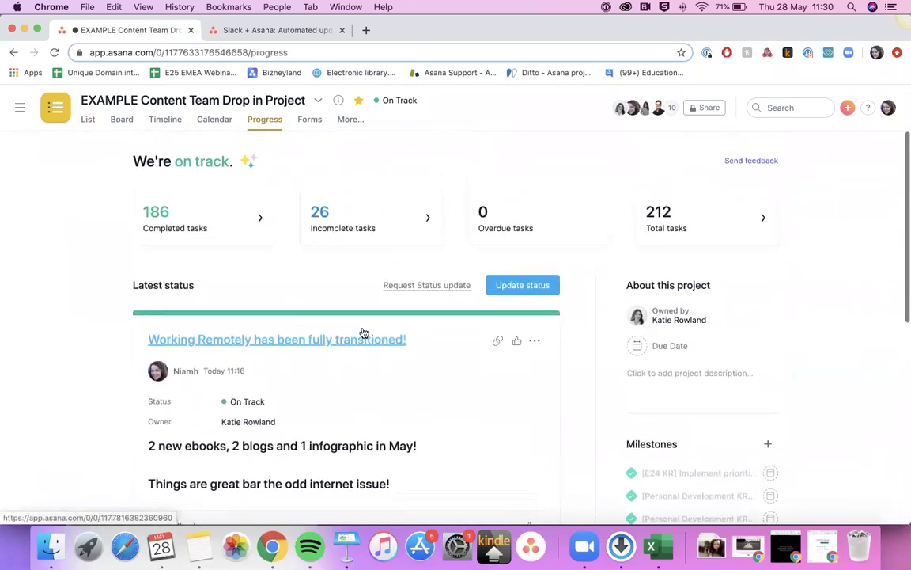
scroll(363, 332, down, 1)
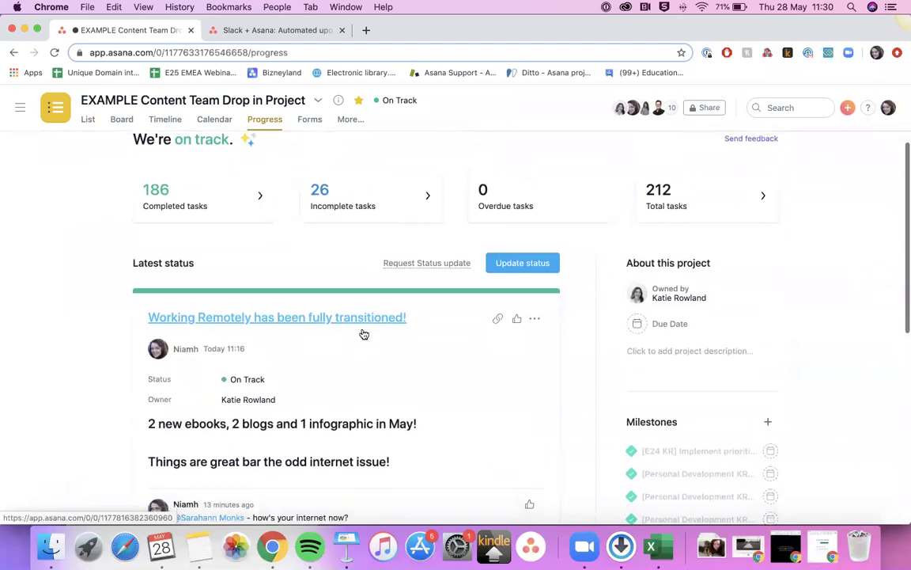
scroll(364, 333, down, 1)
scroll(364, 334, down, 5)
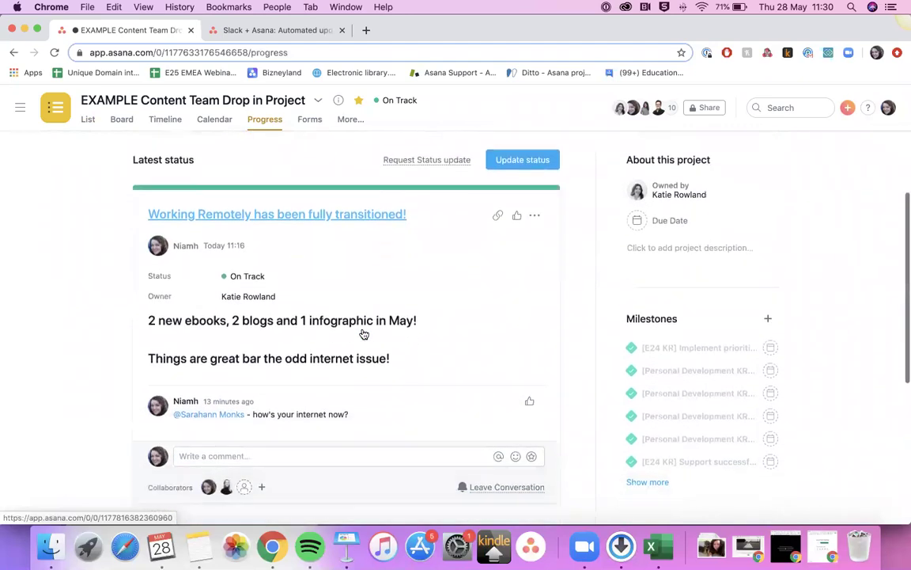
scroll(363, 333, down, 5)
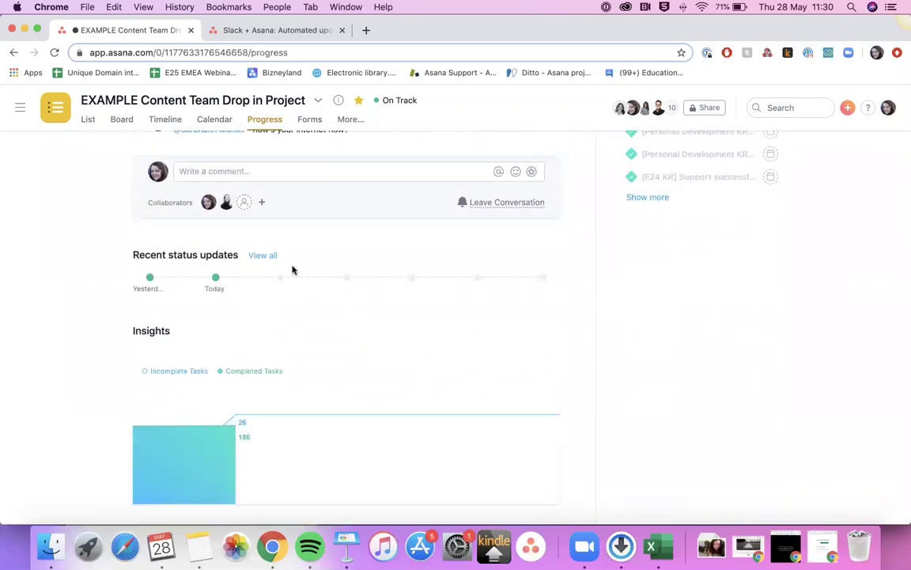
scroll(292, 269, up, 10)
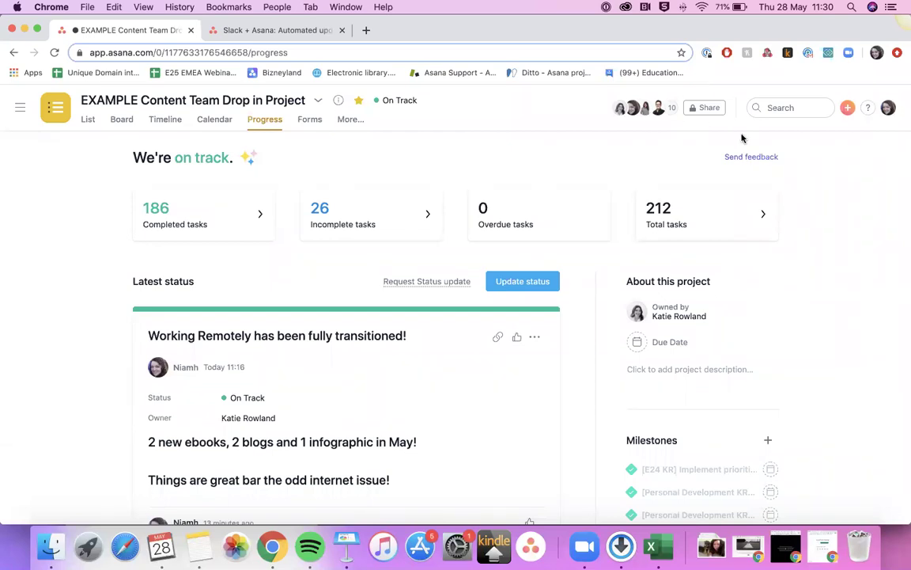
- In advanced search, filter to incomplete tasks due within the next 7 days
click(783, 109)
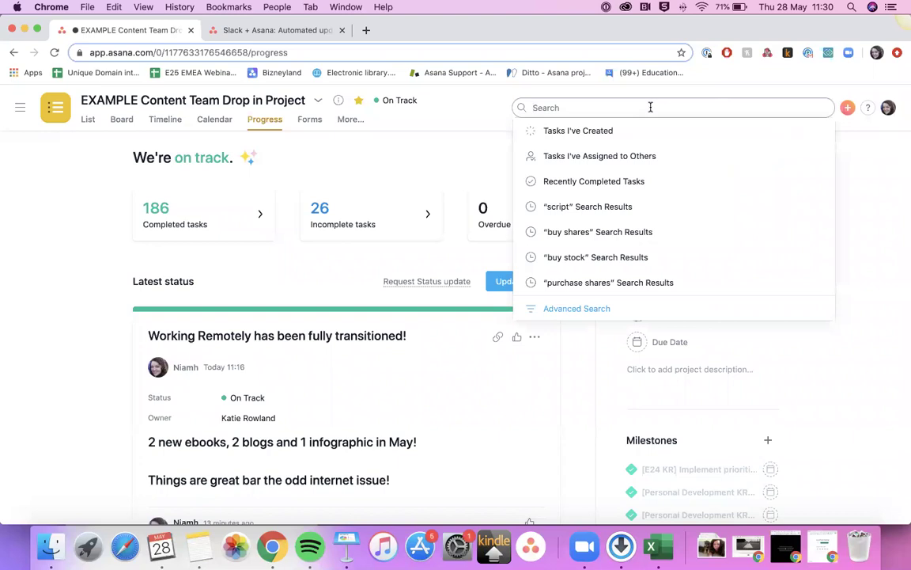
click(572, 309)
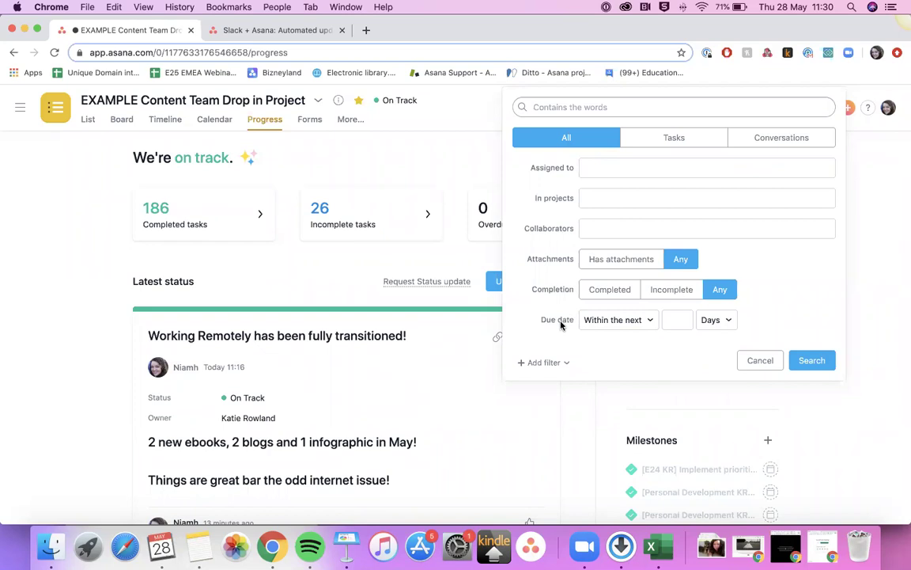
click(671, 318)
text(7)
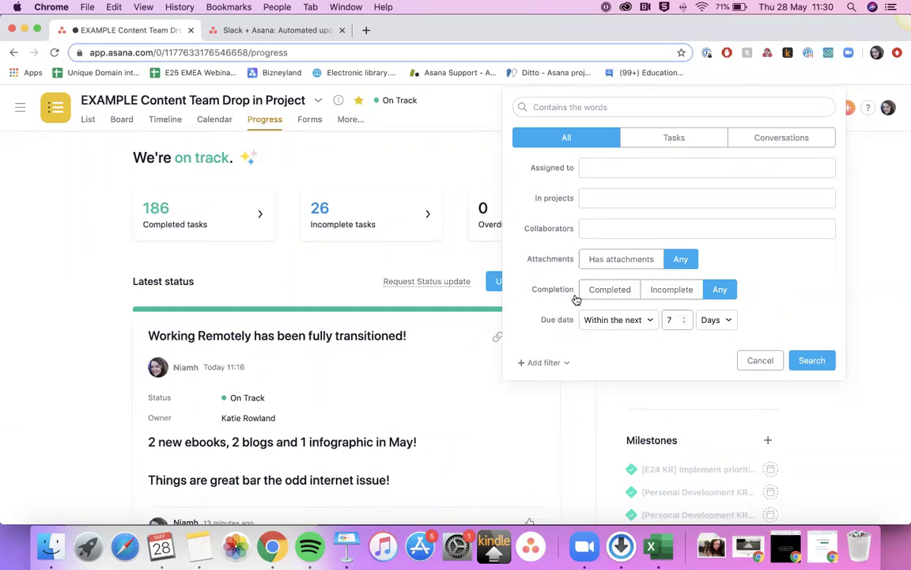
click(655, 289)
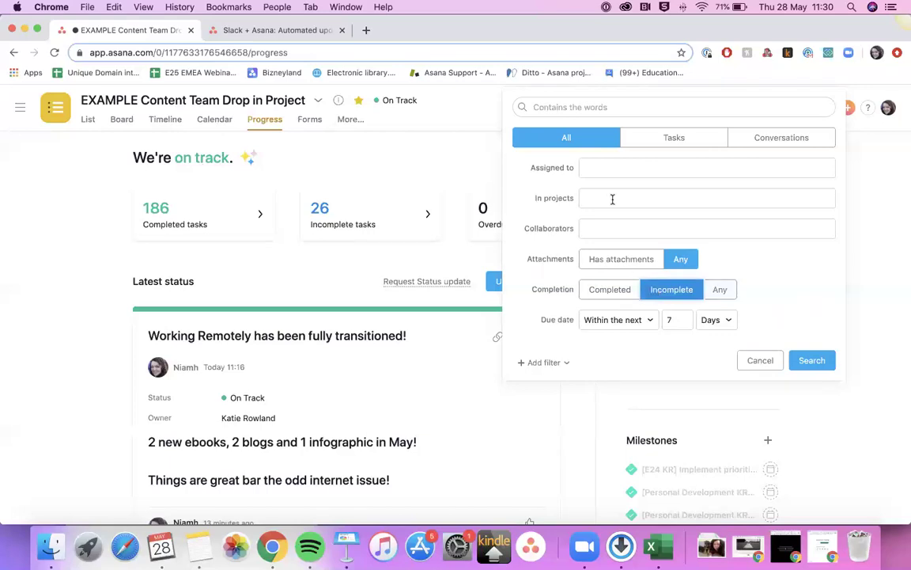
- Add an In teams filter set to the Dublin (née Asana Ireland) team
click(628, 169)
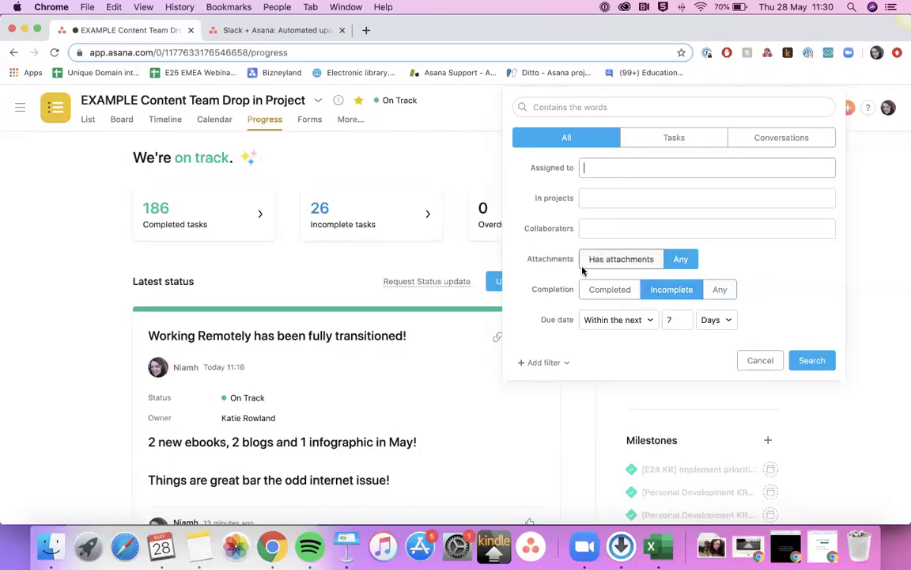
click(553, 361)
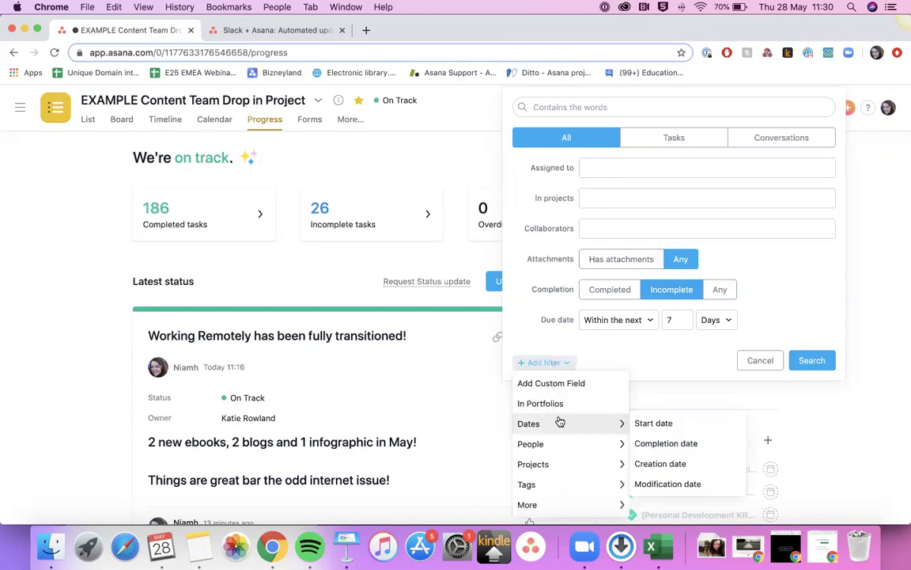
mouse_move(558, 505)
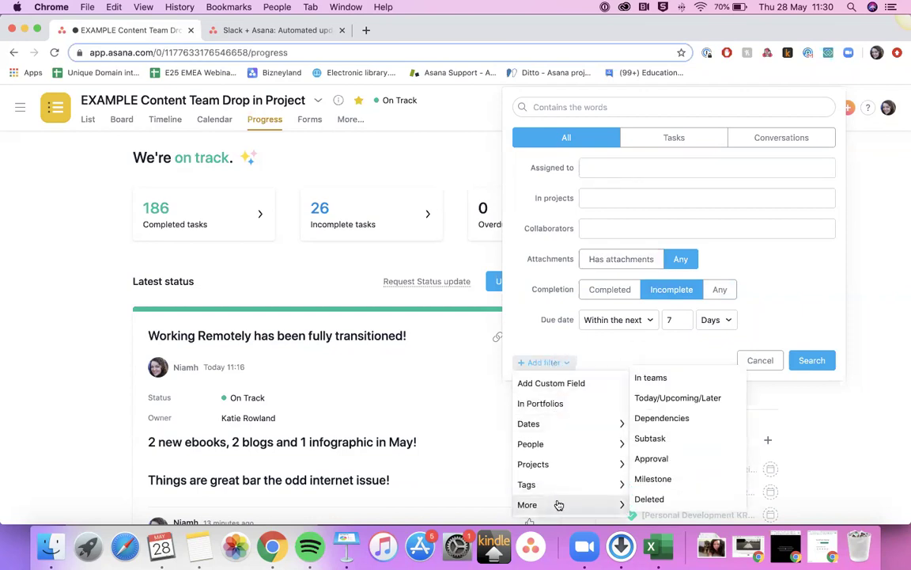
click(659, 378)
click(645, 351)
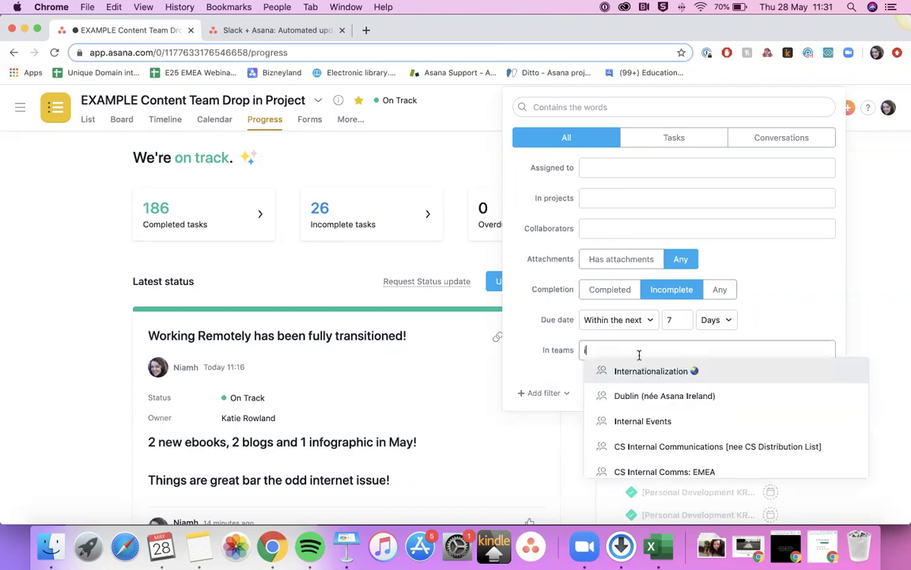
click(639, 392)
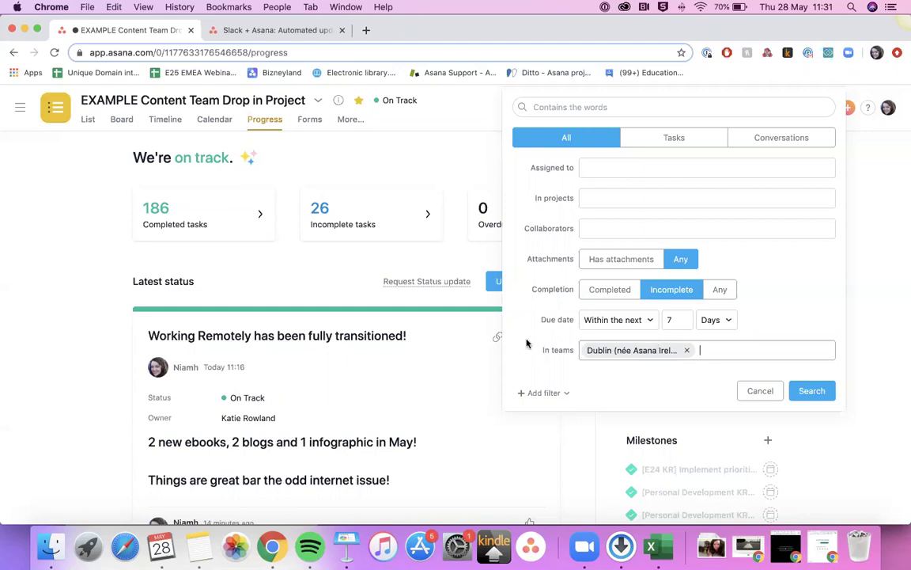
- Close search, return to the task list, and open the 'Are you the person responsible for Linkedin content this month?' task
click(91, 119)
click(91, 119)
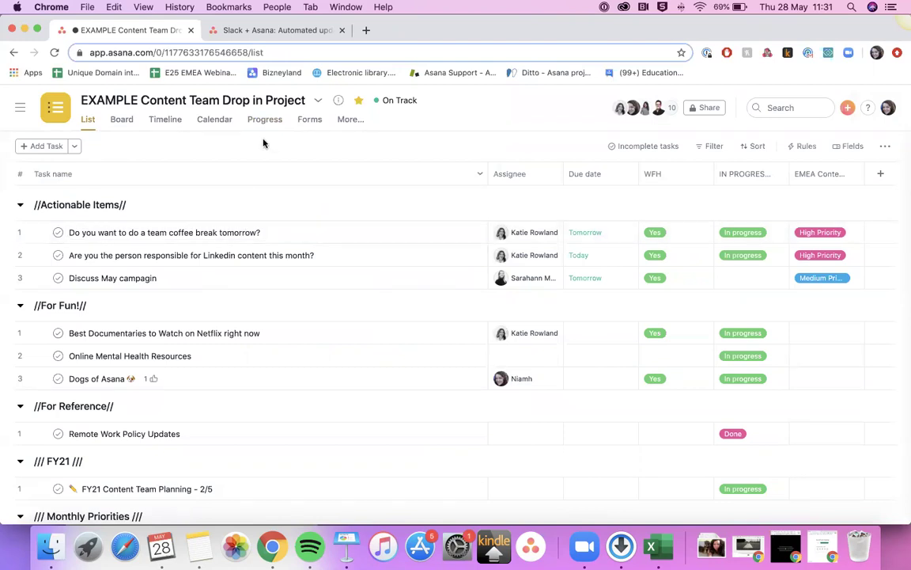
click(433, 257)
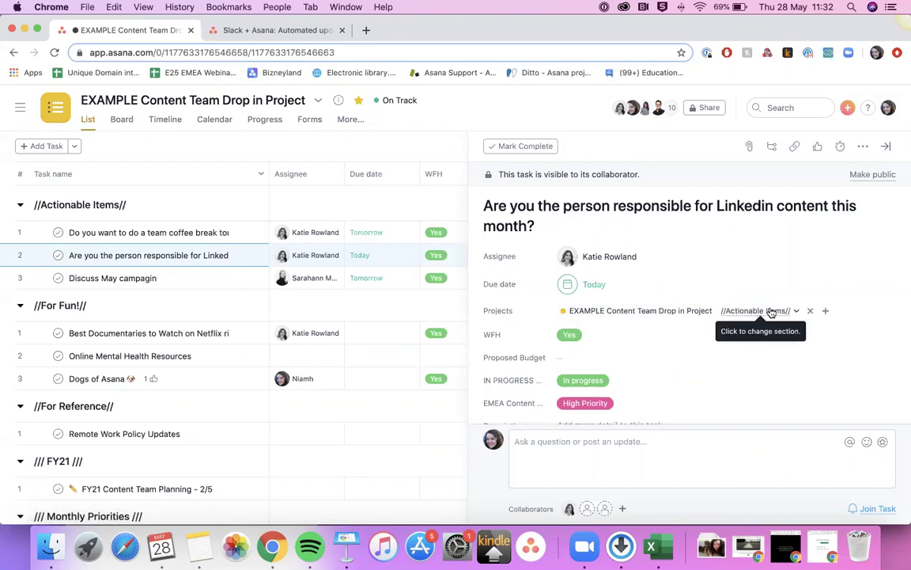
- Add the LinkedIn task to the EMEA Education project under its Webinar Requests section
click(827, 312)
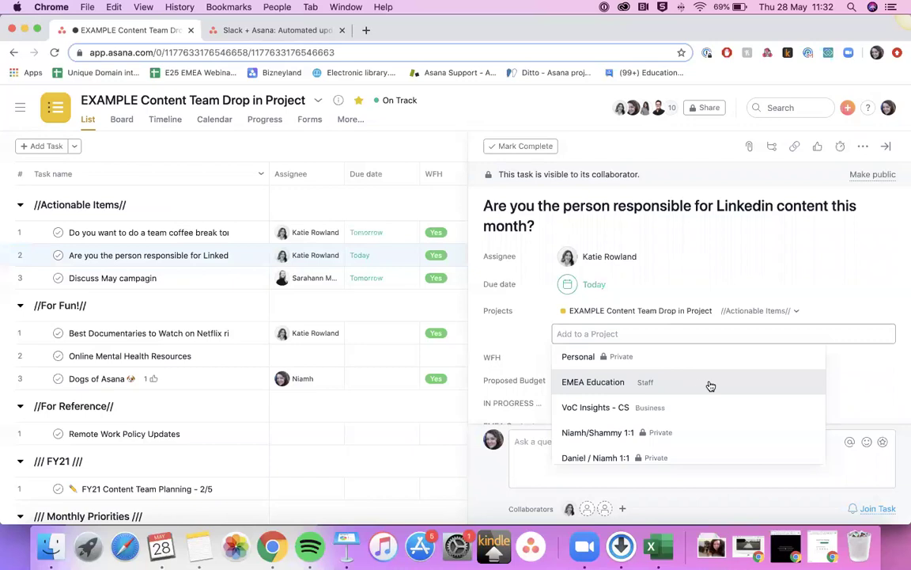
click(602, 383)
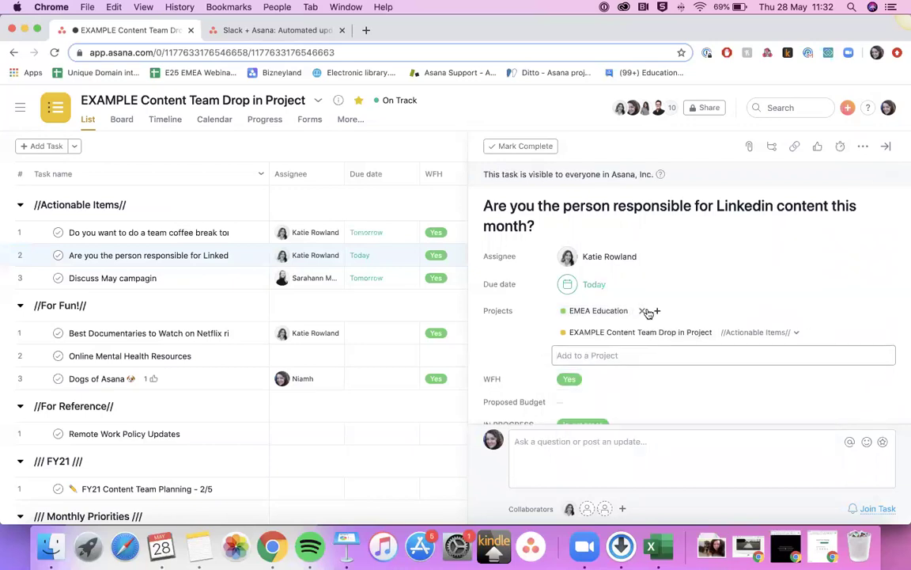
click(655, 312)
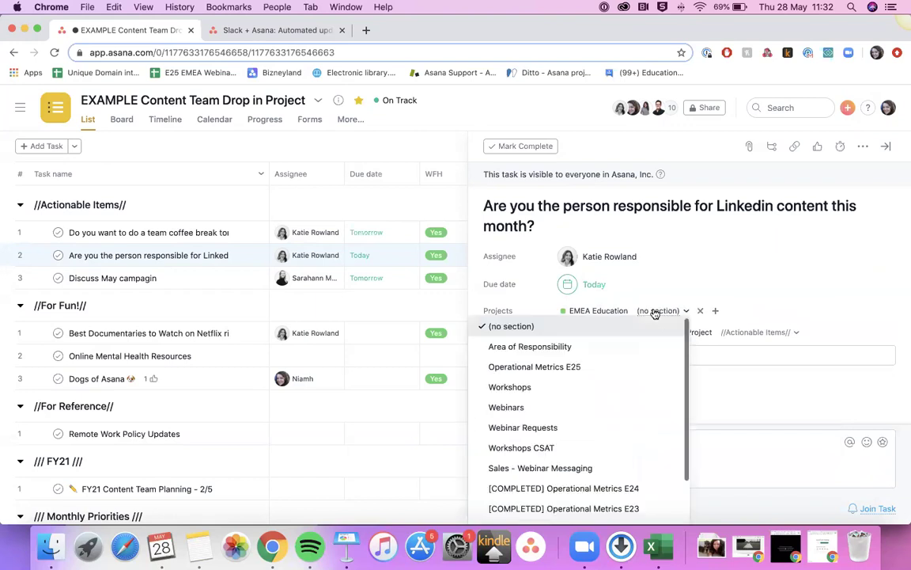
click(603, 427)
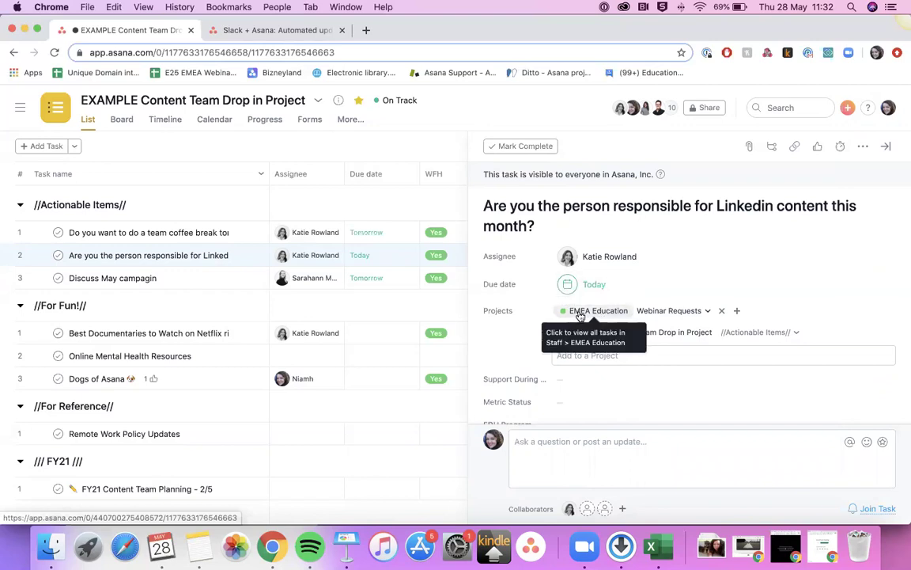
- Open the EMEA Education project from the task's Projects field
click(580, 312)
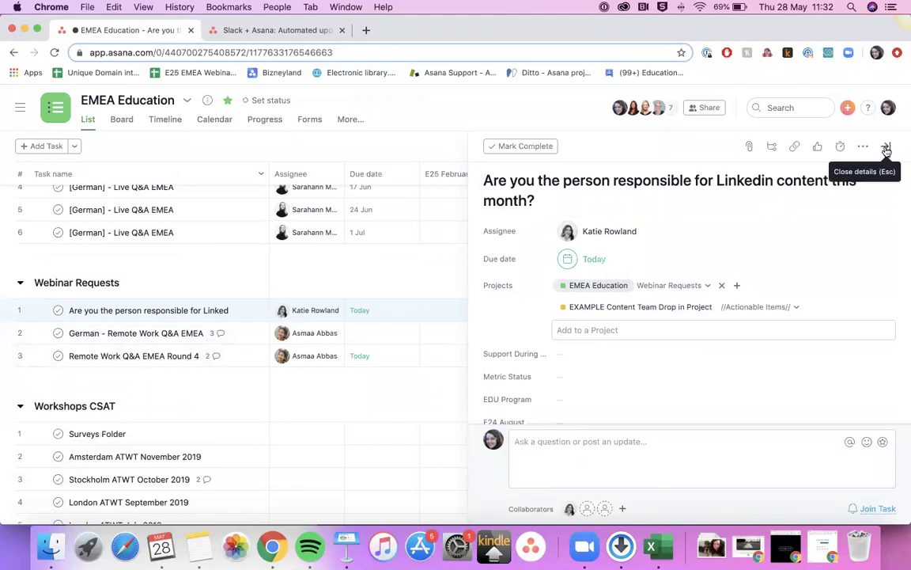
- Return to EXAMPLE Content Team, close task details, and browse the Add rule template gallery
click(614, 308)
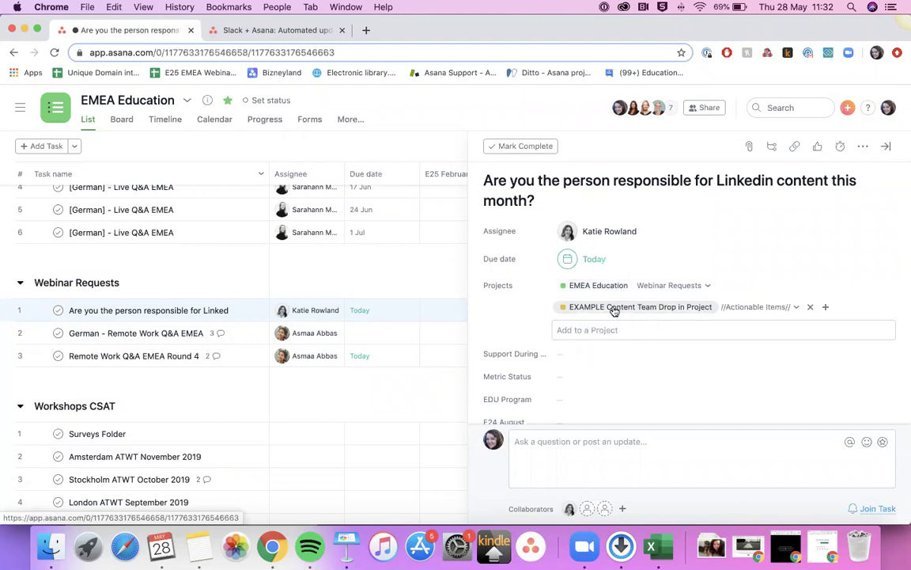
click(889, 147)
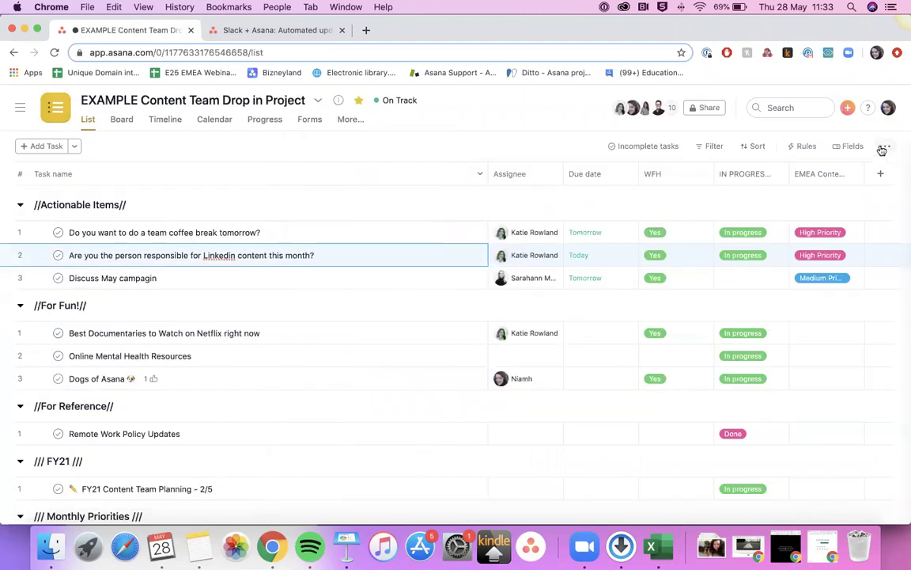
click(803, 149)
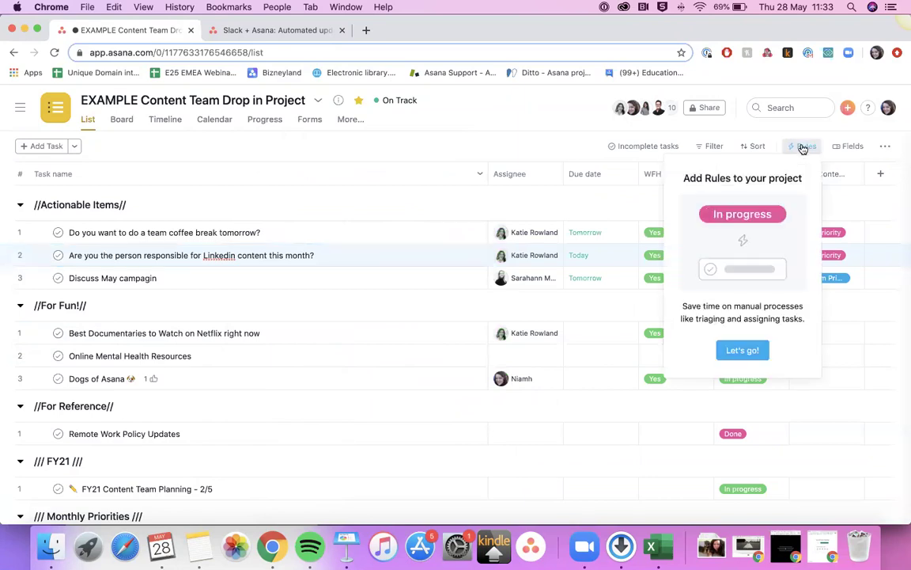
click(744, 350)
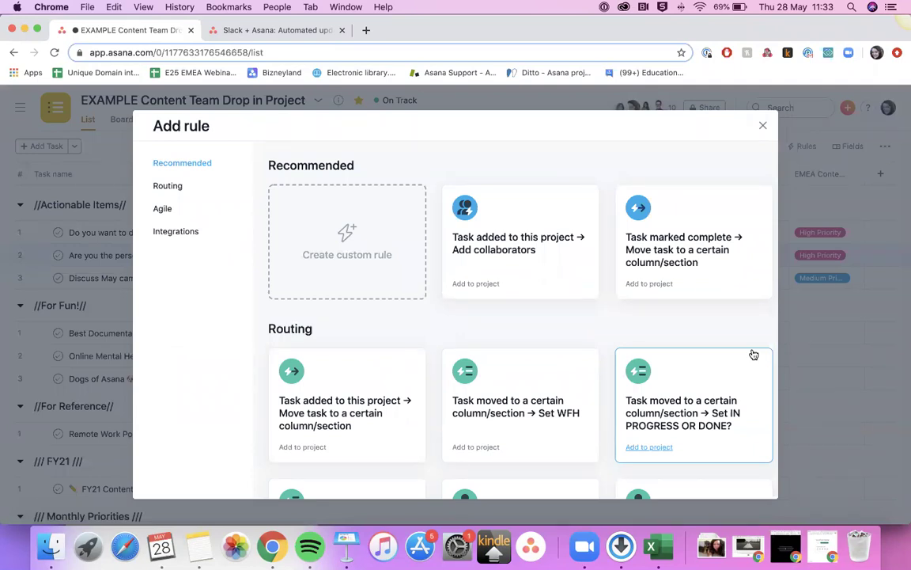
scroll(649, 323, down, 2)
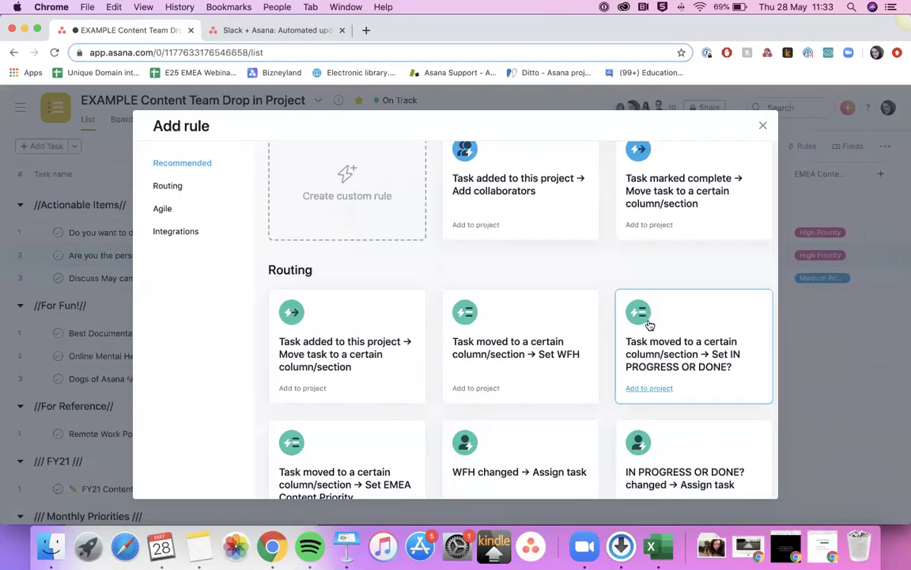
scroll(652, 392, down, 2)
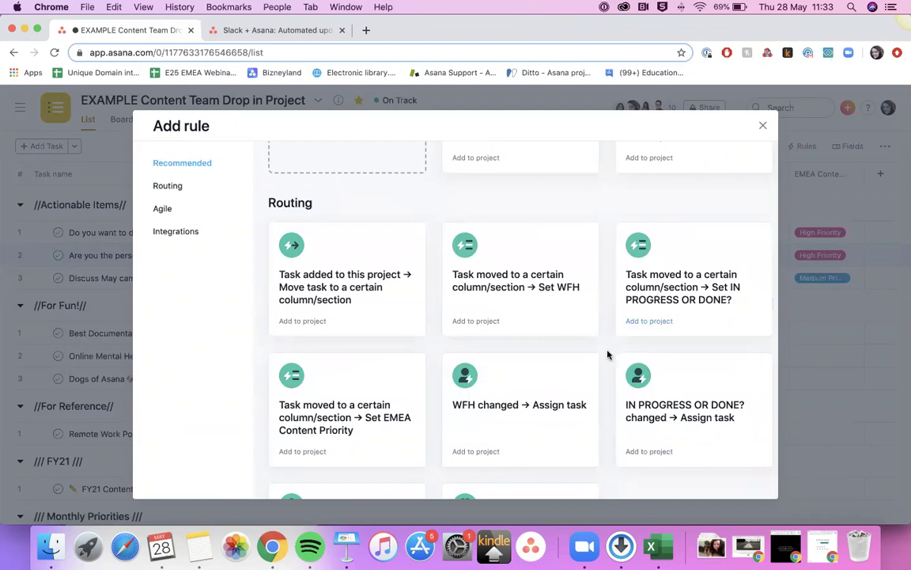
scroll(530, 340, up, 3)
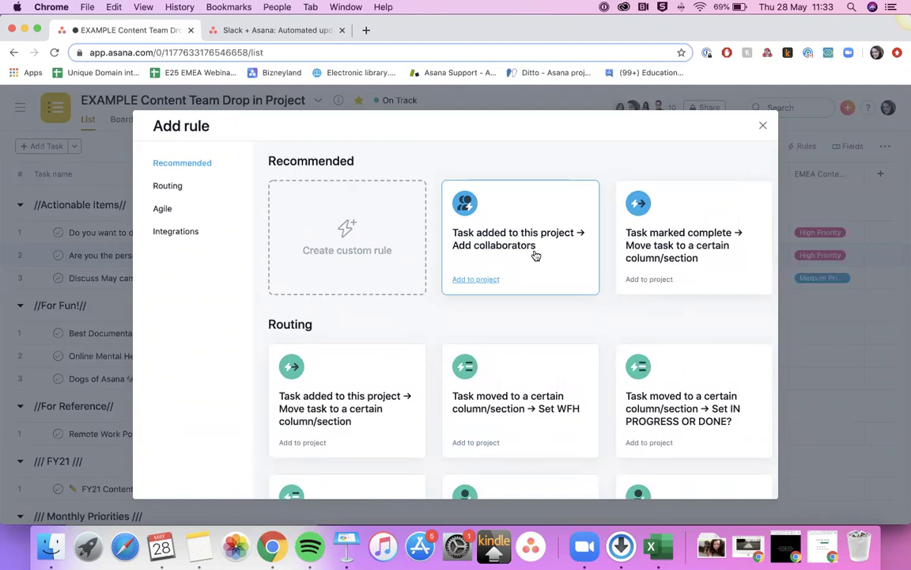
scroll(536, 255, down, 2)
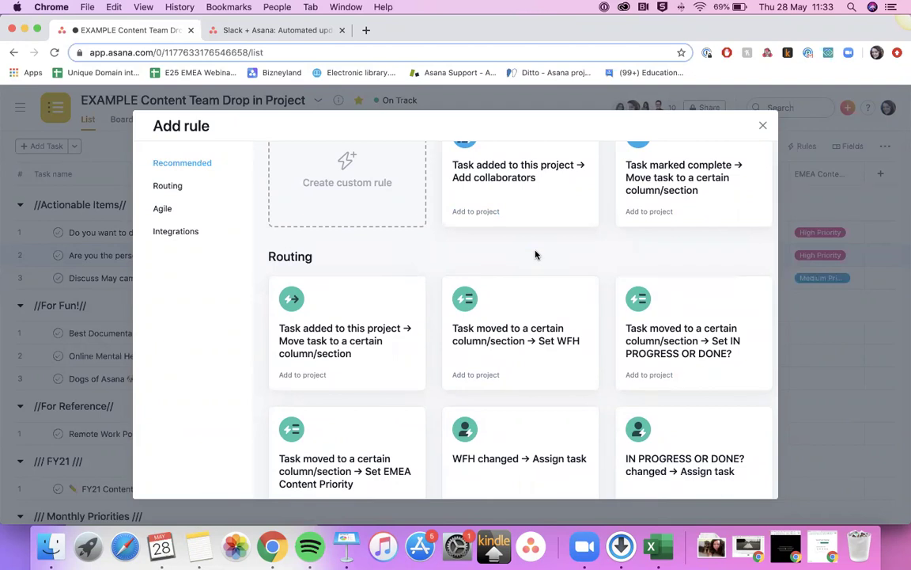
scroll(535, 255, up, 2)
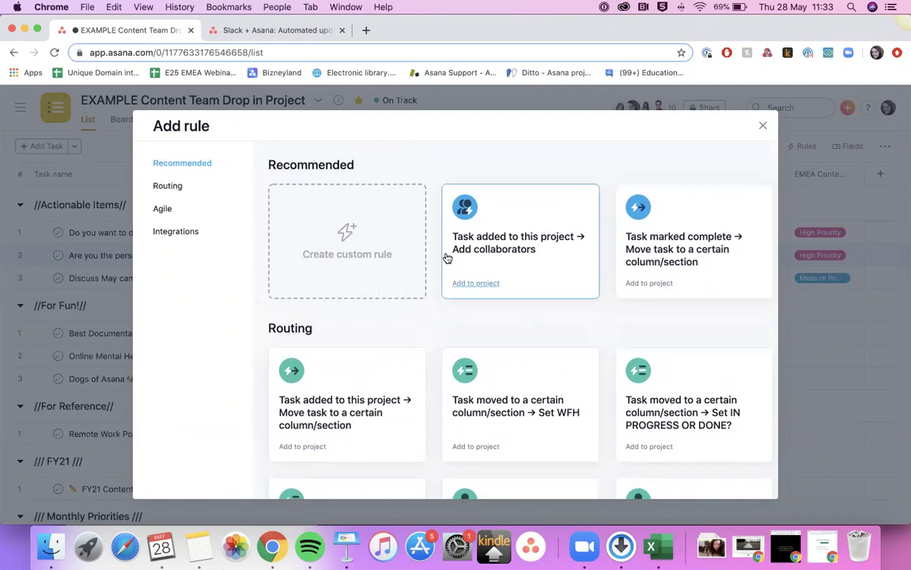
click(383, 254)
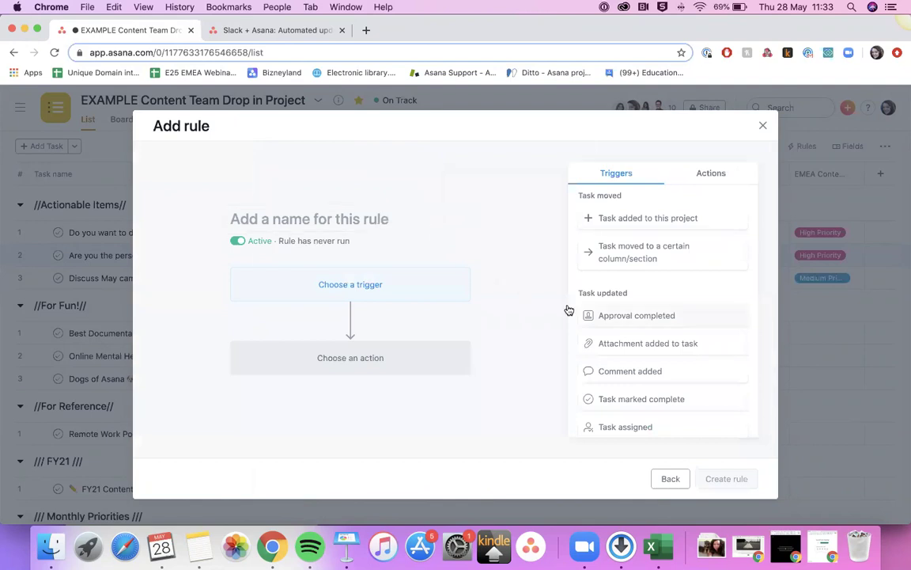
click(674, 478)
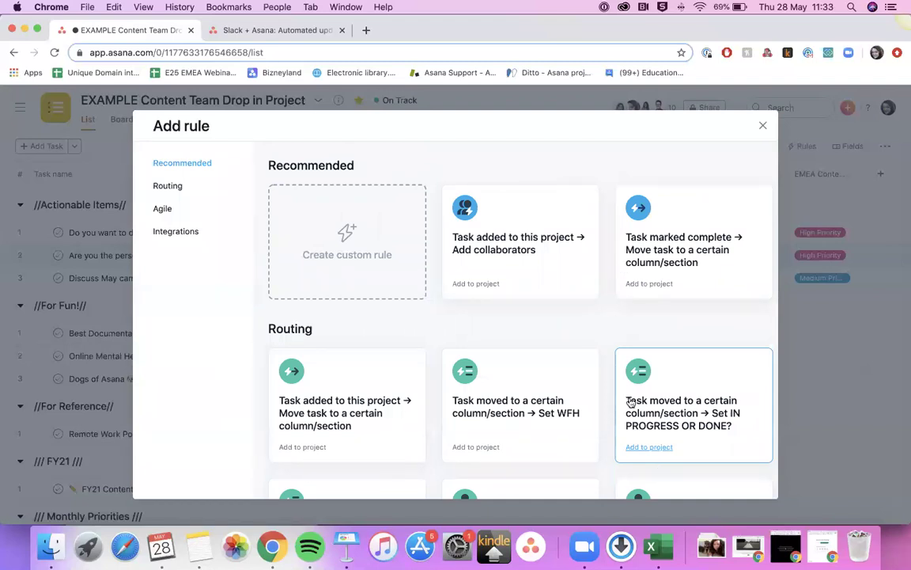
scroll(603, 383, down, 5)
scroll(604, 384, down, 4)
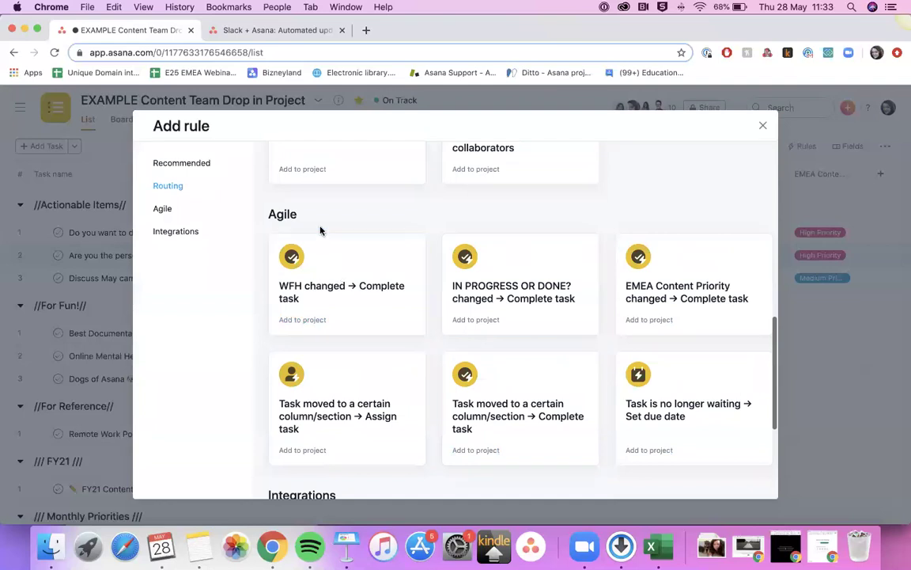
scroll(340, 332, down, 3)
scroll(340, 332, down, 1)
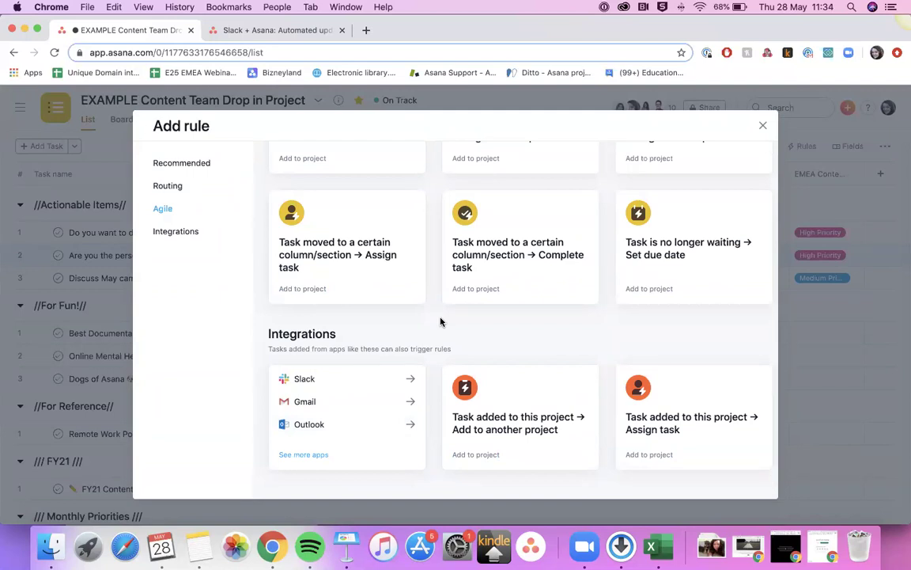
scroll(440, 321, up, 5)
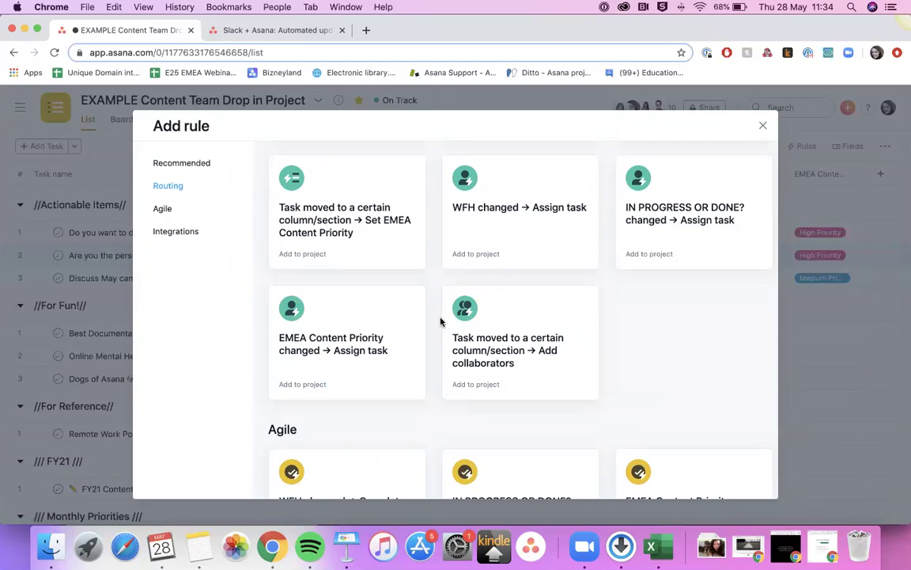
scroll(441, 321, up, 5)
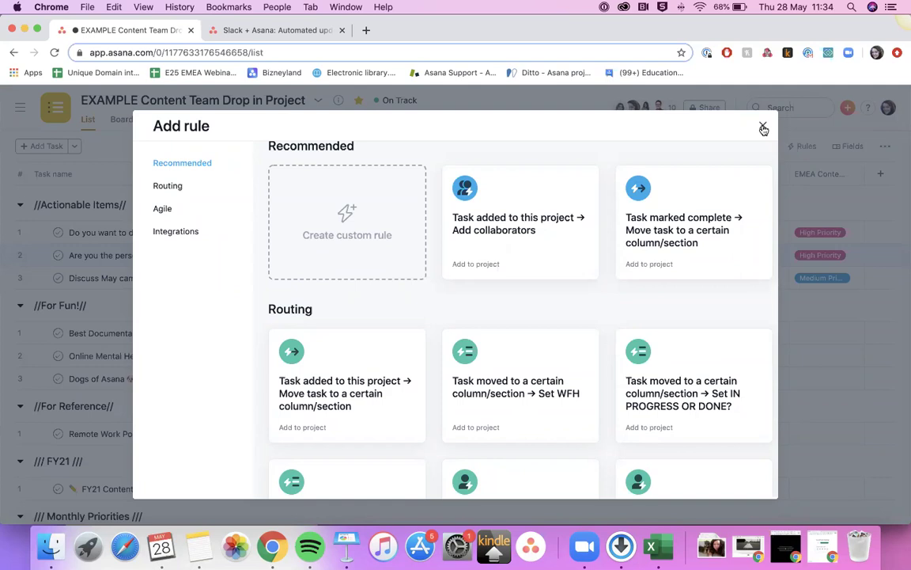
- Close the Add rule dialog and load the upcoming Asana live trainings page in a new tab
click(764, 129)
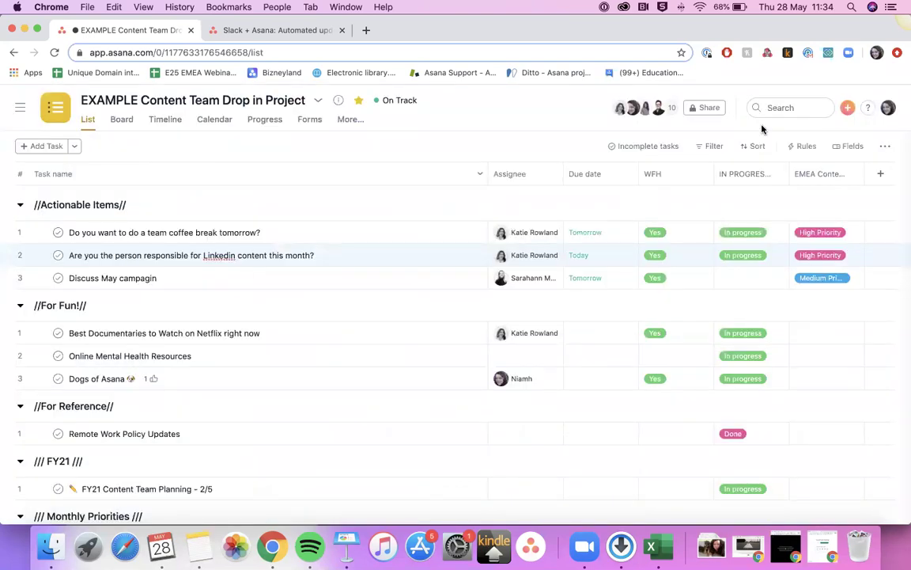
click(367, 30)
text(train)
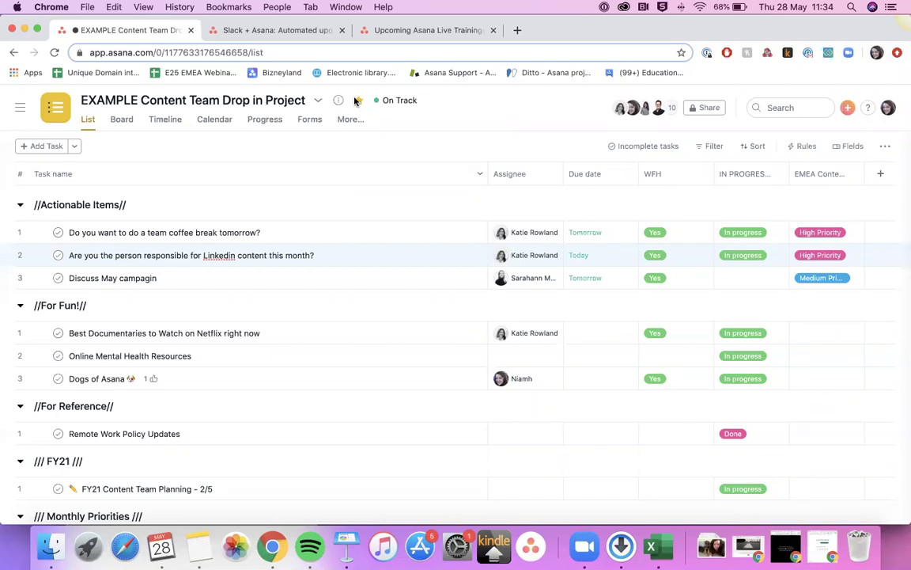
- Scroll through the upcoming Asana live trainings page
click(369, 36)
scroll(320, 235, down, 3)
scroll(320, 235, up, 2)
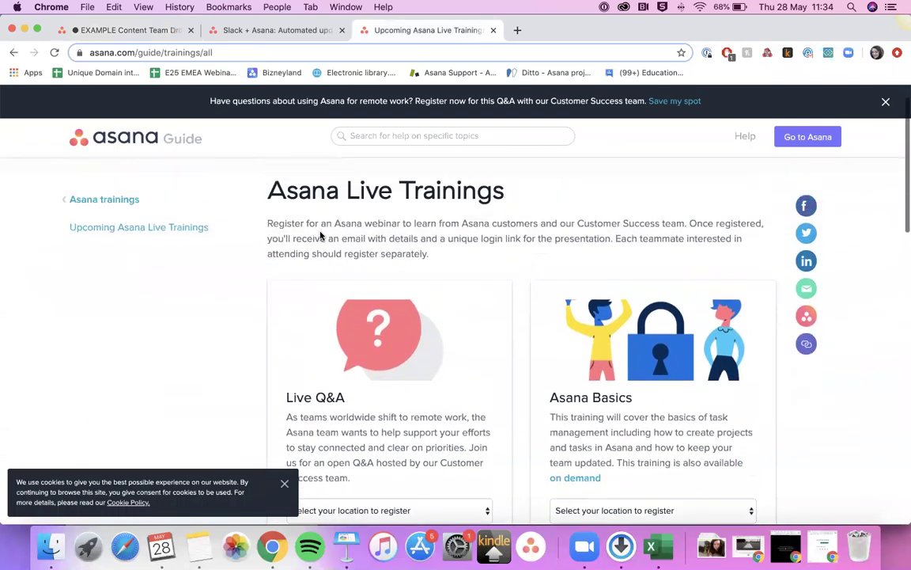
scroll(321, 235, down, 1)
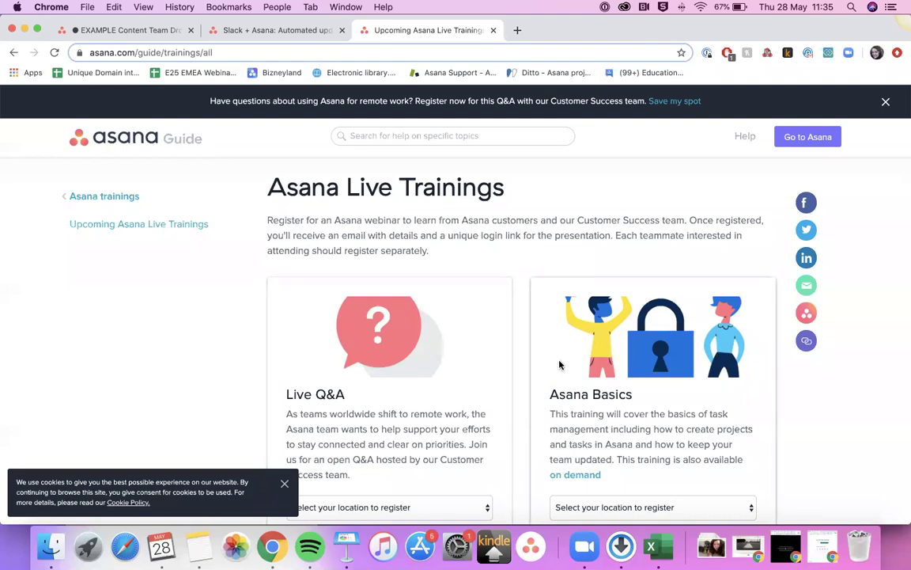
scroll(559, 365, down, 5)
scroll(559, 365, down, 4)
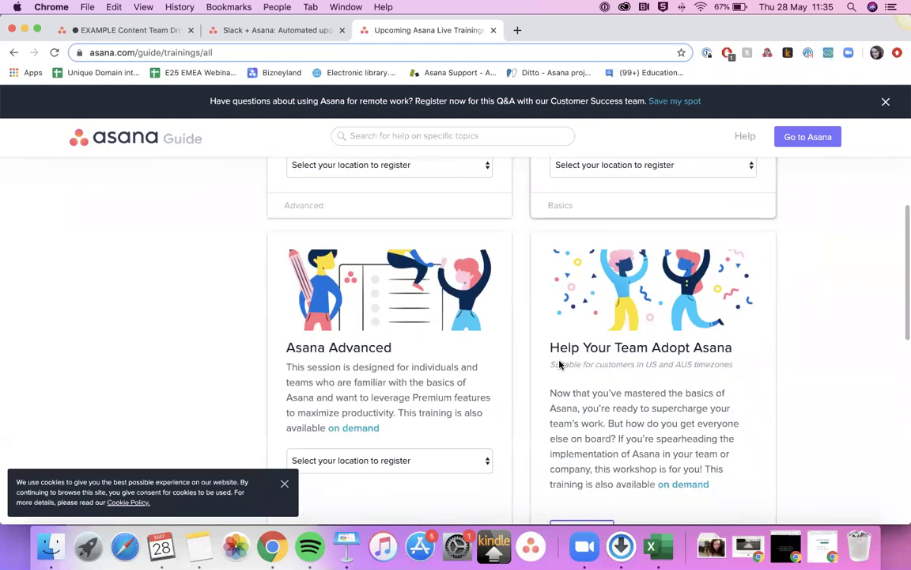
scroll(451, 403, up, 3)
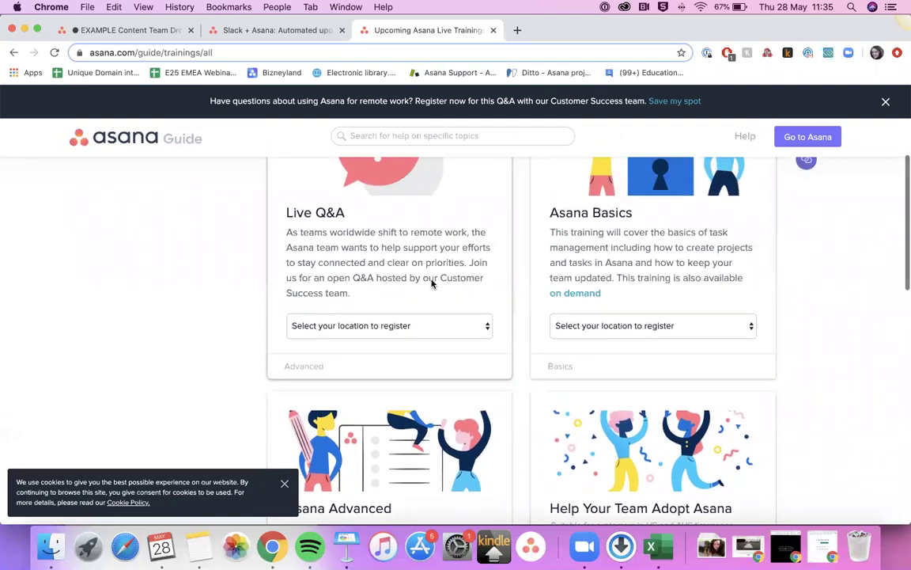
scroll(431, 283, down, 3)
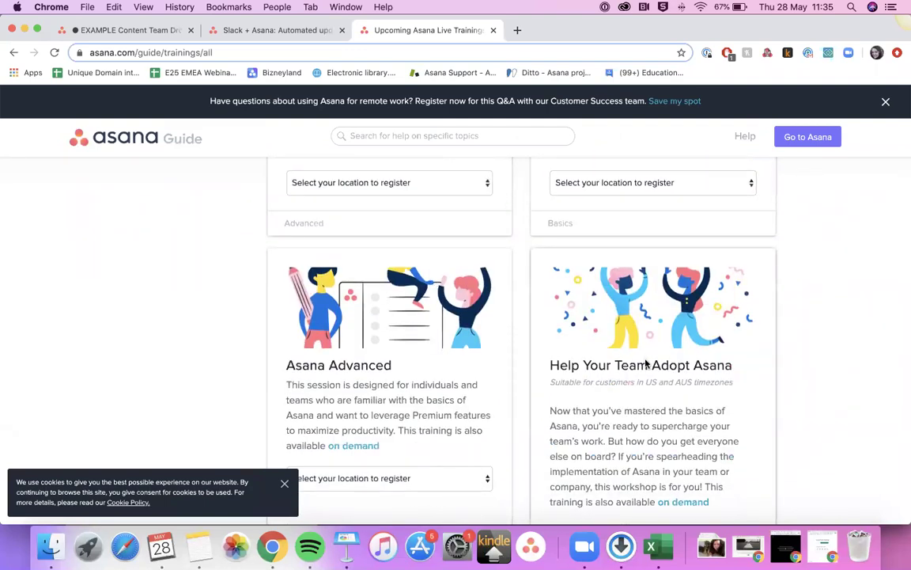
scroll(645, 363, up, 4)
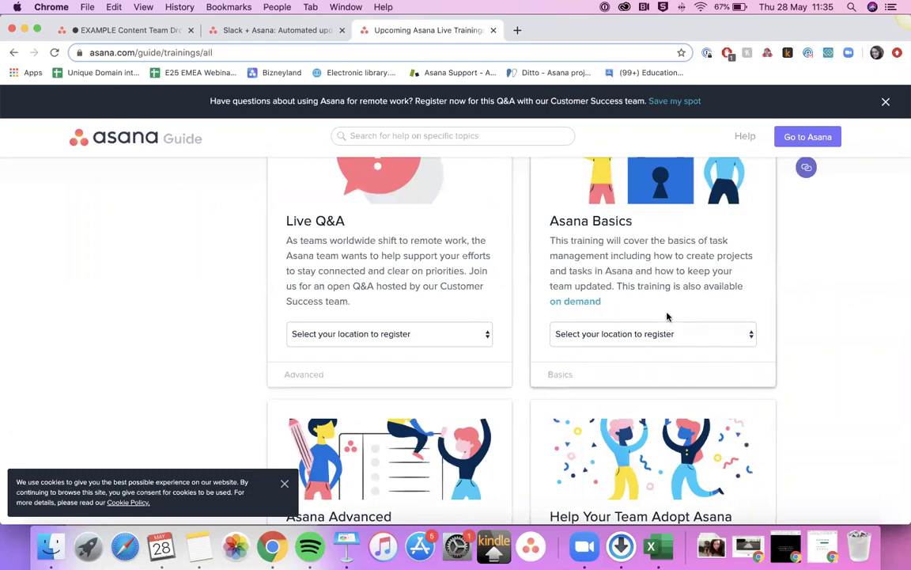
- In the Slack integration tab, load academy.asana.com and view its courses
click(259, 30)
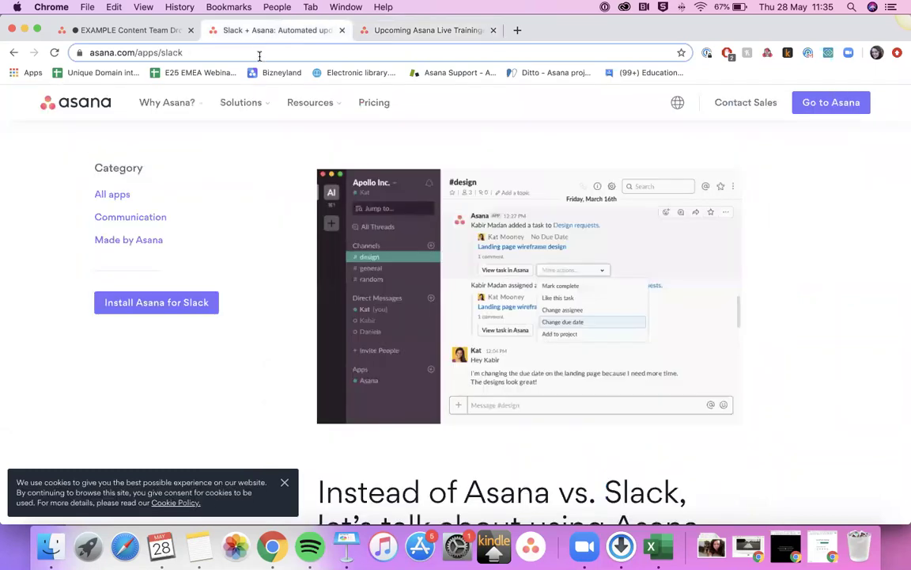
click(259, 52)
text(aca)
key(Return)
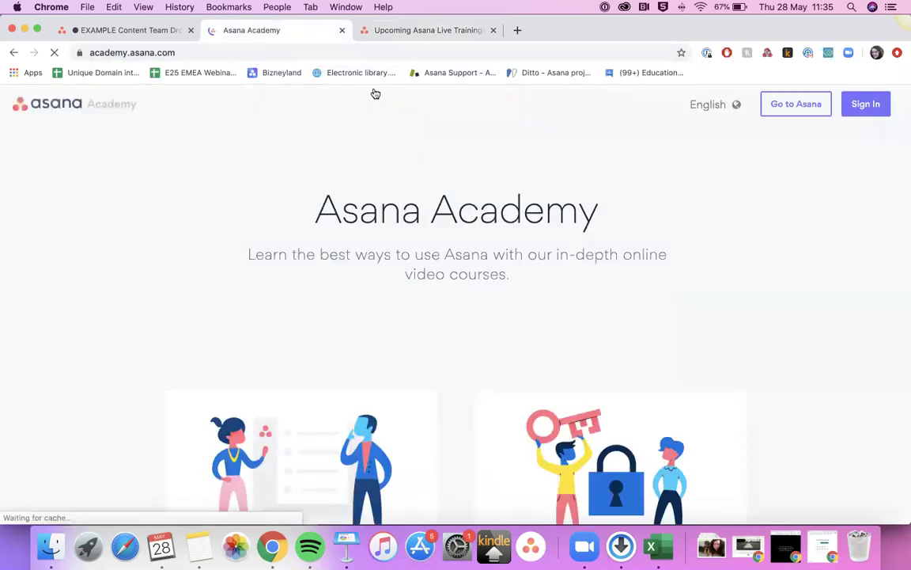
scroll(386, 321, down, 5)
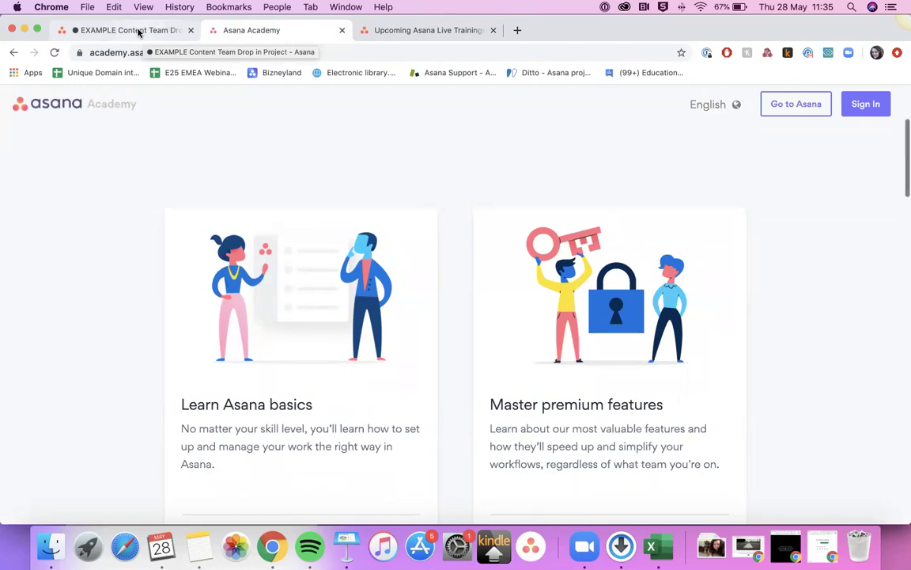
- From the project's help menu, search the Asana Guide for 'way of change'
click(139, 32)
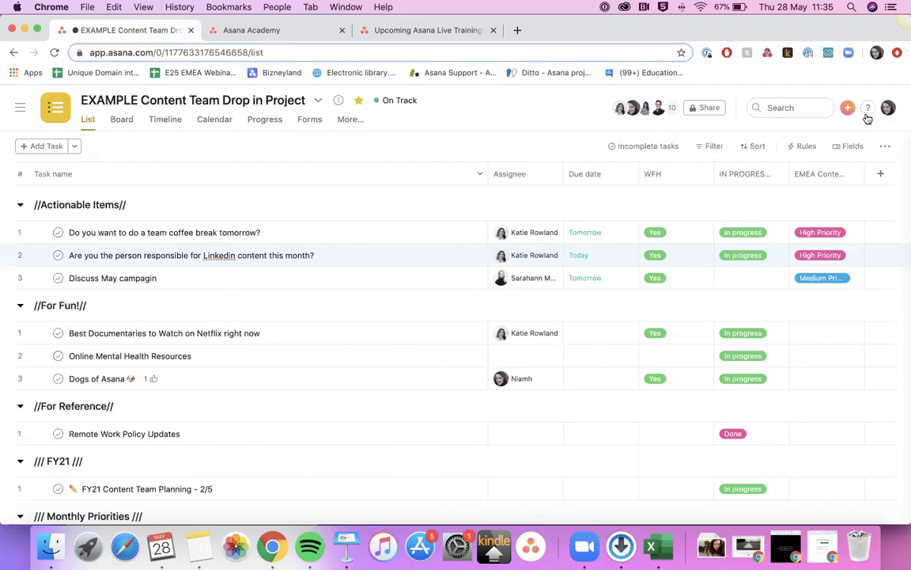
click(867, 111)
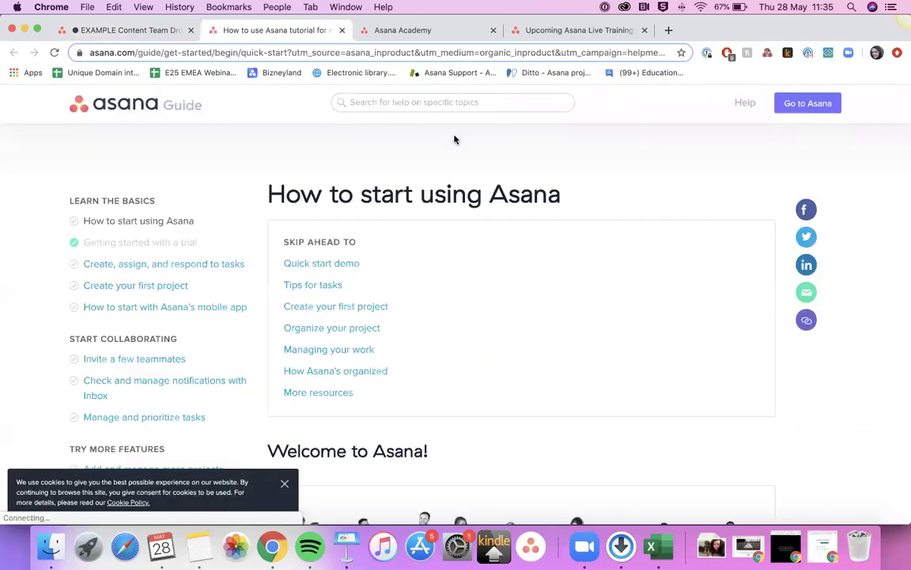
click(453, 103)
text(way of change)
key(Return)
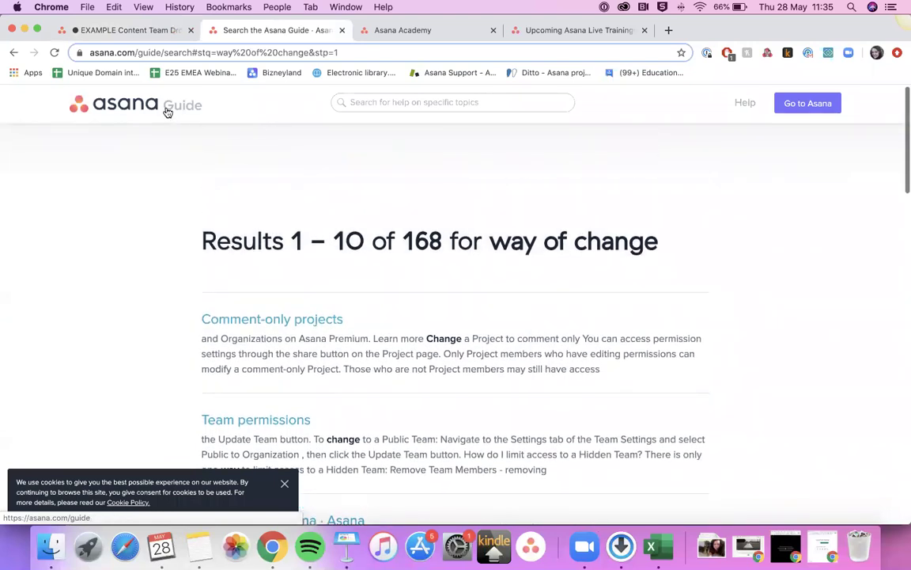
- Open the Team onboarding article from the Guide home and read the Asana Way of Change
click(168, 112)
scroll(202, 160, down, 5)
click(364, 270)
scroll(364, 270, down, 8)
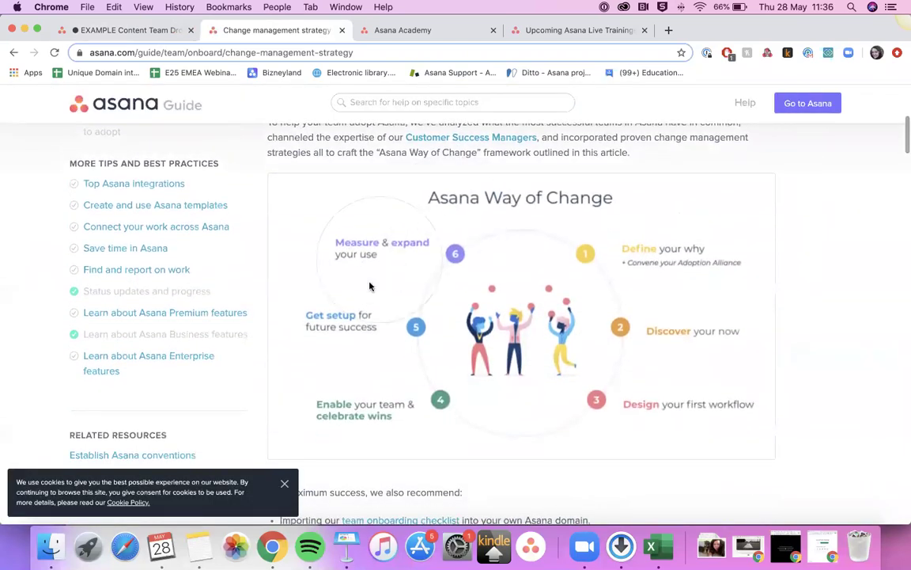
scroll(405, 421, down, 3)
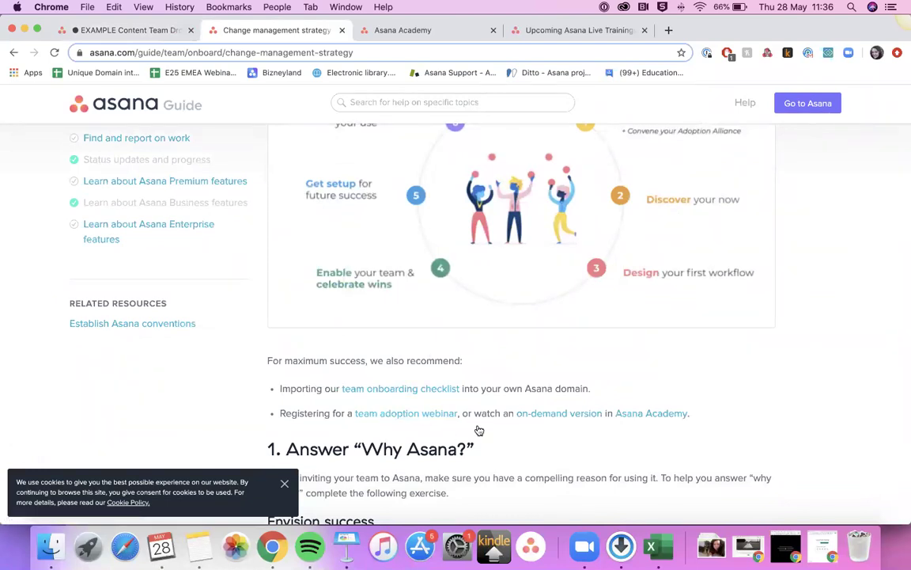
scroll(590, 425, down, 4)
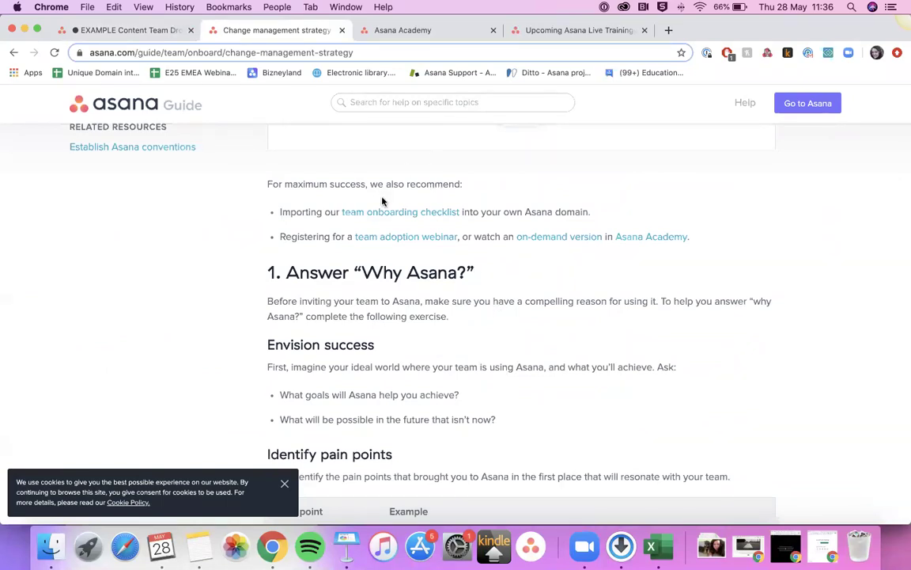
scroll(382, 201, up, 10)
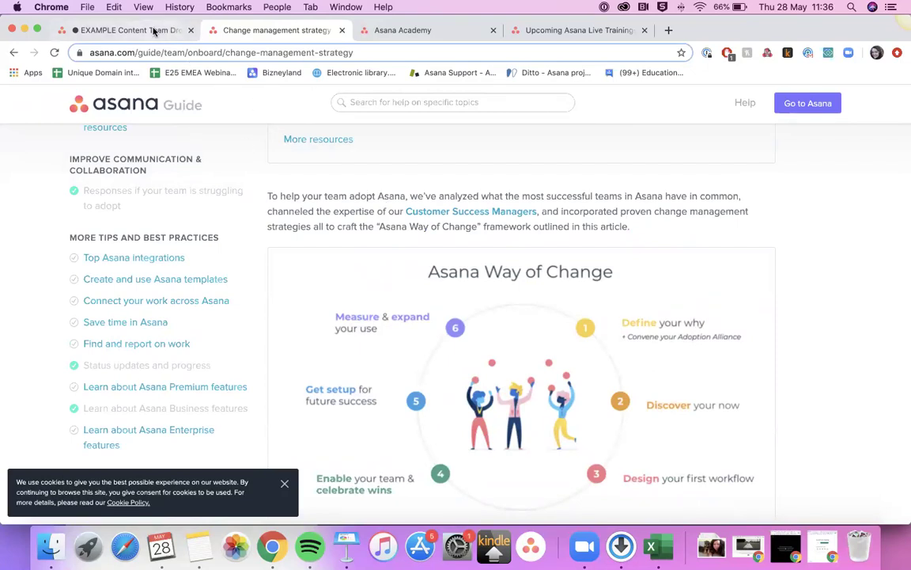
- Dismiss the cookie banner and show the EXAMPLE Content Team project as a Board
scroll(163, 50, up, 5)
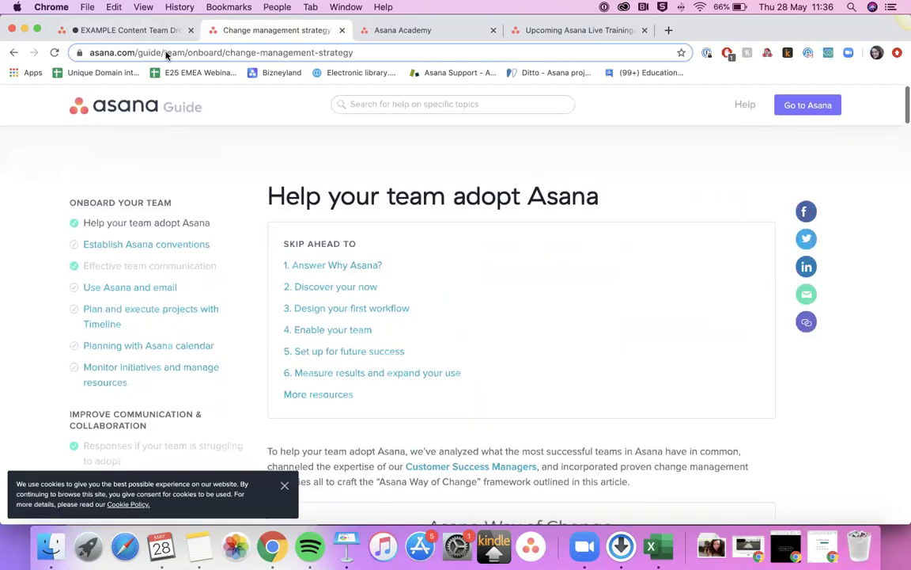
click(284, 482)
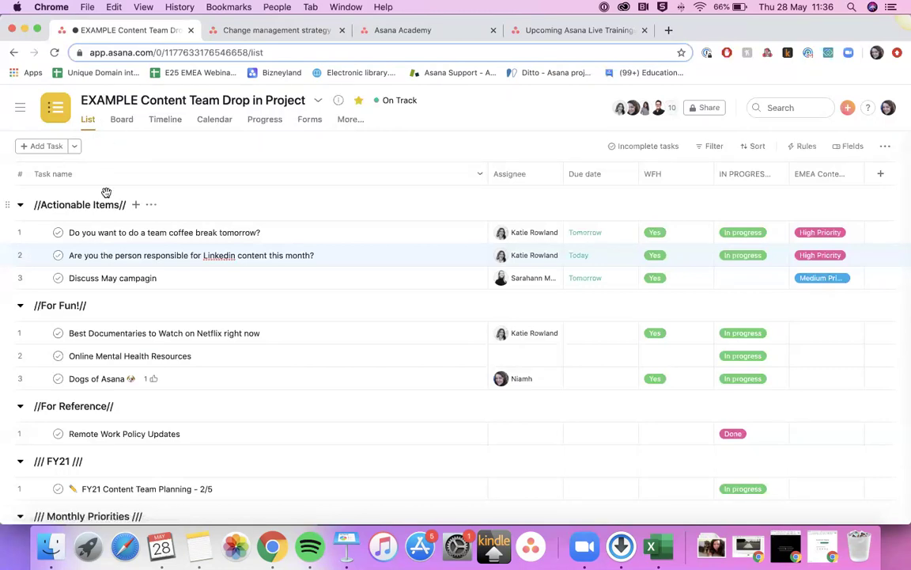
click(121, 120)
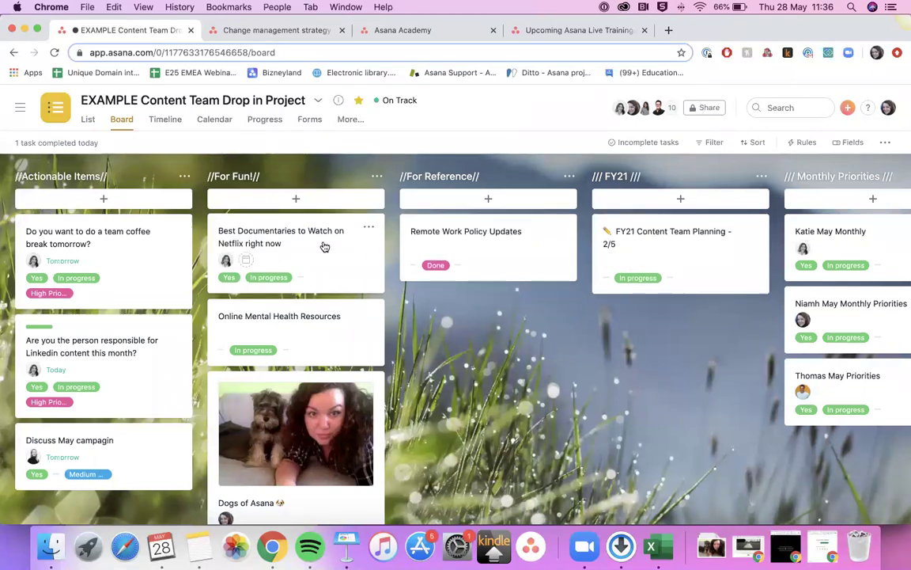
- Show the project as a timeline and lengthen the Linkedin, coffee break and Discuss May campaign bars
click(175, 126)
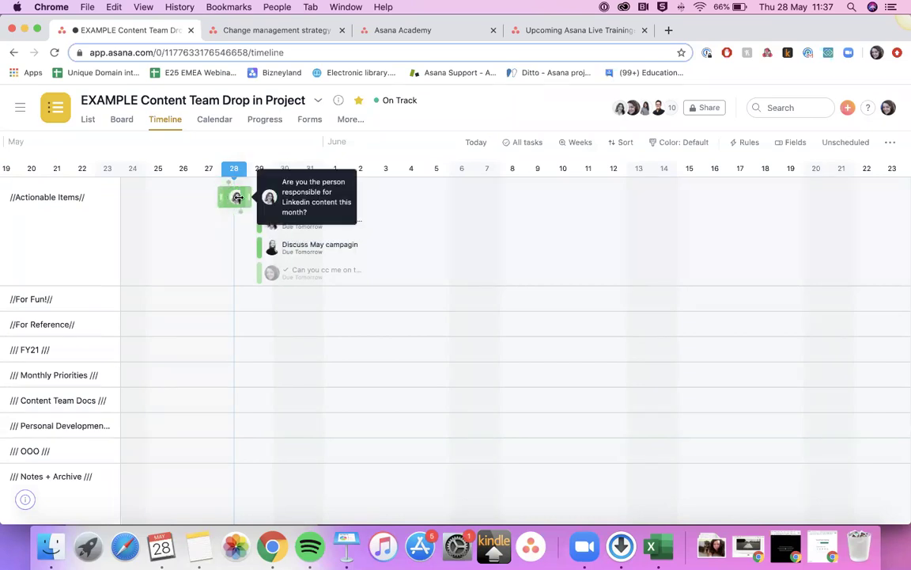
drag(249, 197, 401, 211)
drag(270, 222, 427, 222)
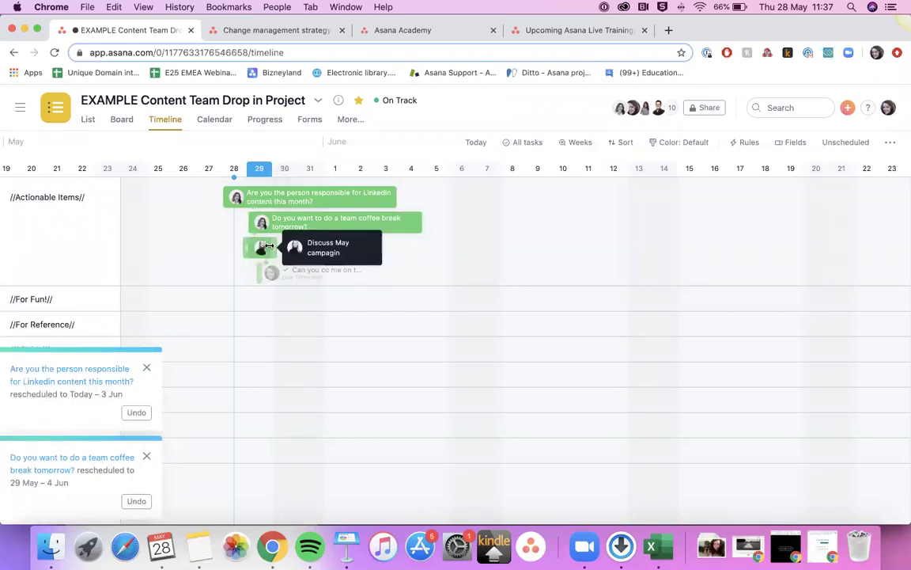
drag(261, 247, 419, 253)
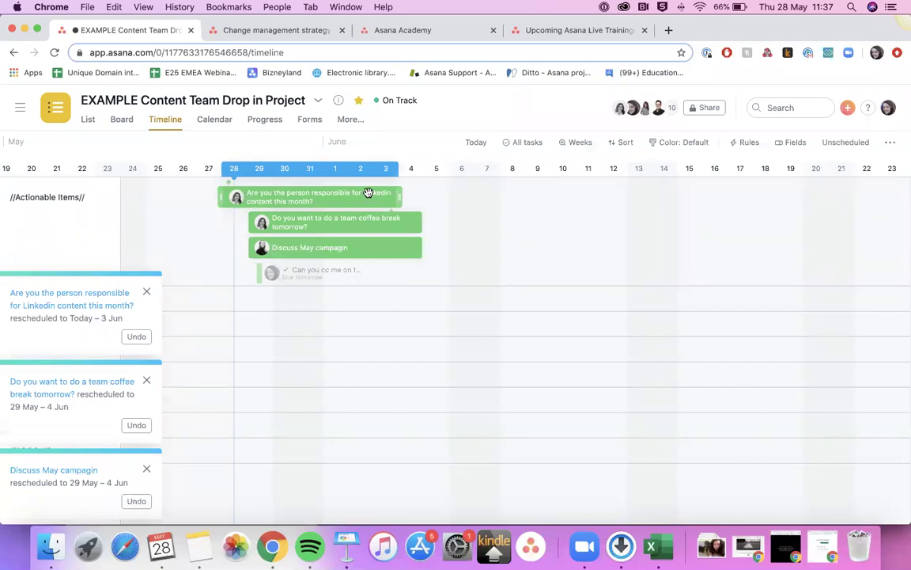
- Move Linkedin to 1–7 Jun, coffee break to 3–9 Jun and Discuss May campaign to 11–17 Jun
drag(354, 223, 454, 297)
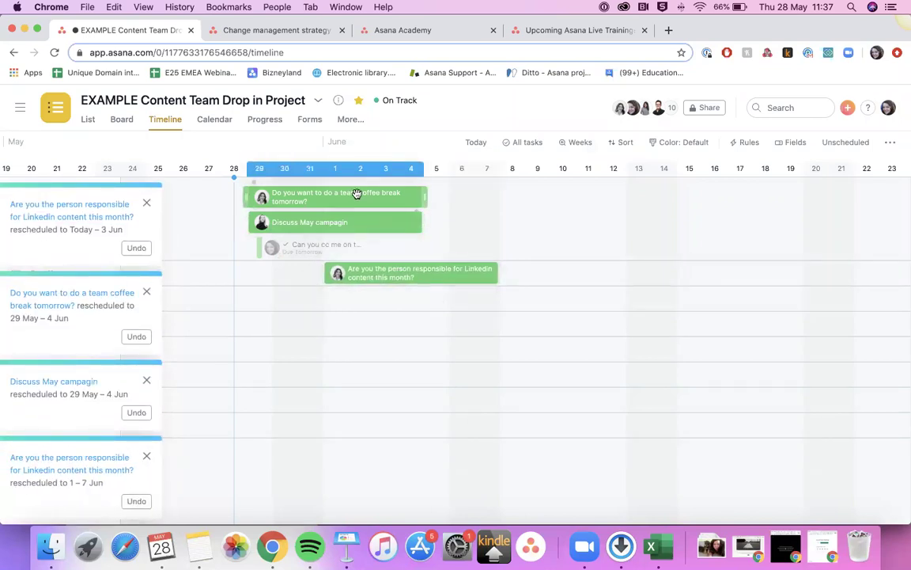
drag(356, 193, 472, 296)
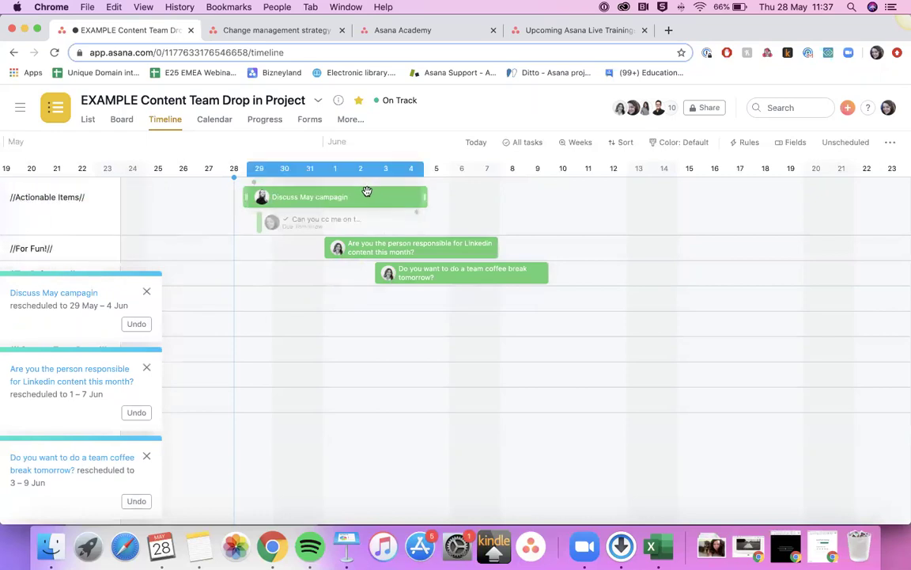
drag(367, 191, 701, 241)
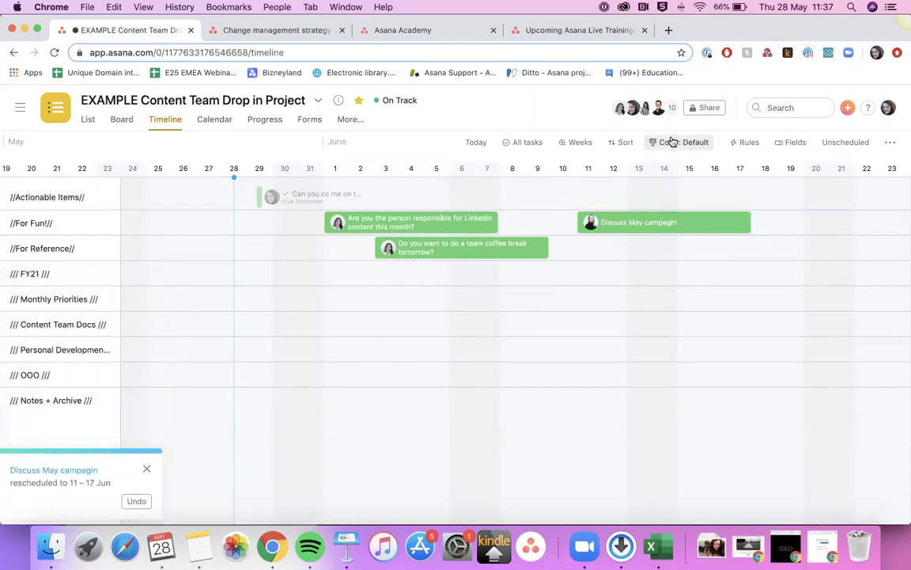
- Colour timeline tasks by EMEA Content Priority and schedule Remote Work Policy Updates for 12–16 Jun
click(672, 141)
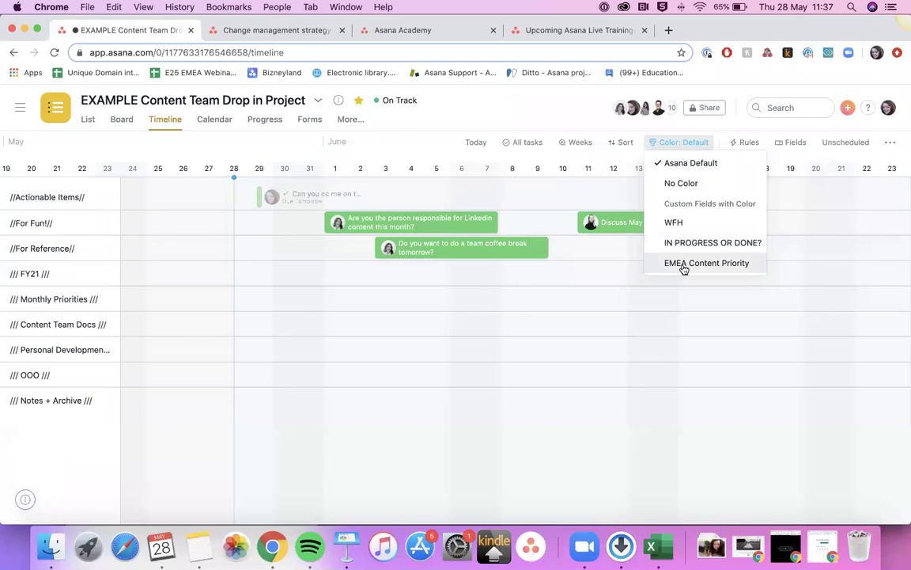
click(687, 267)
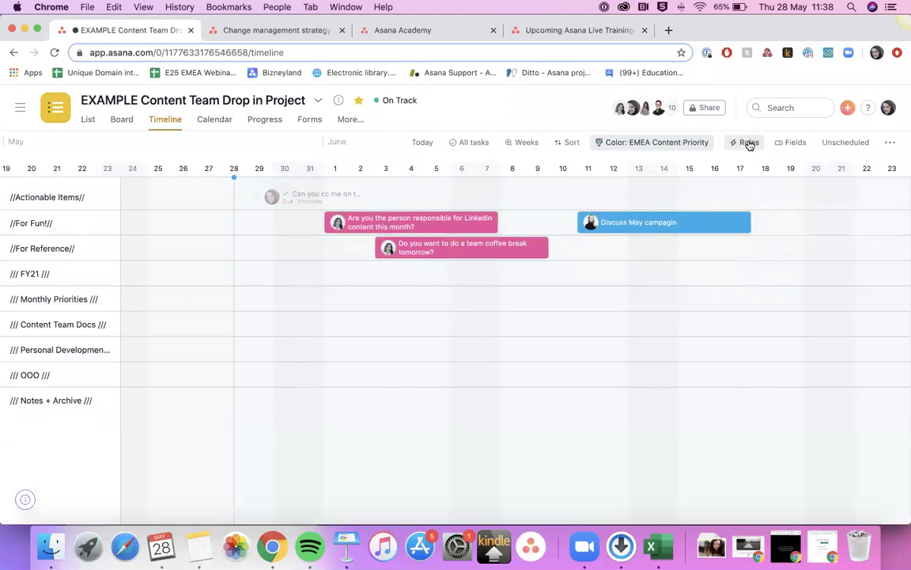
click(839, 144)
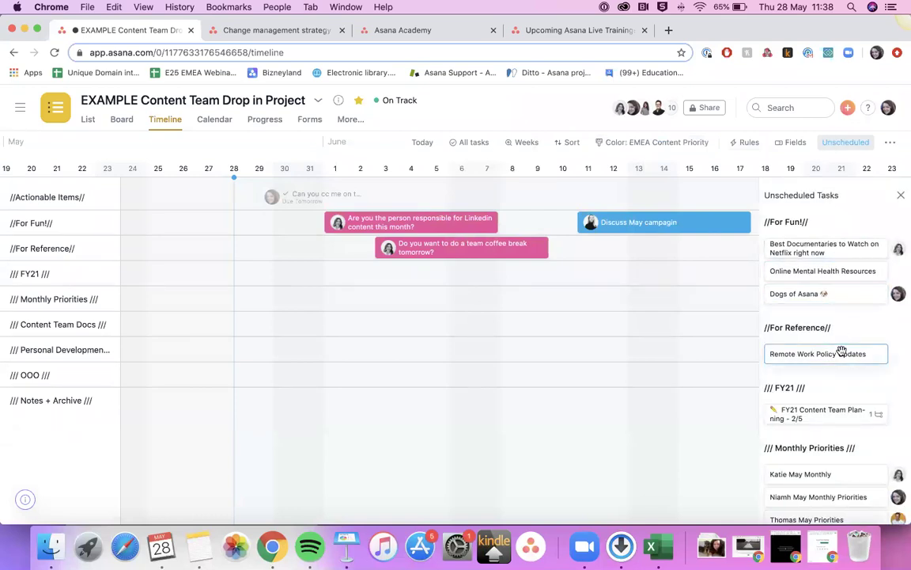
drag(844, 355, 655, 241)
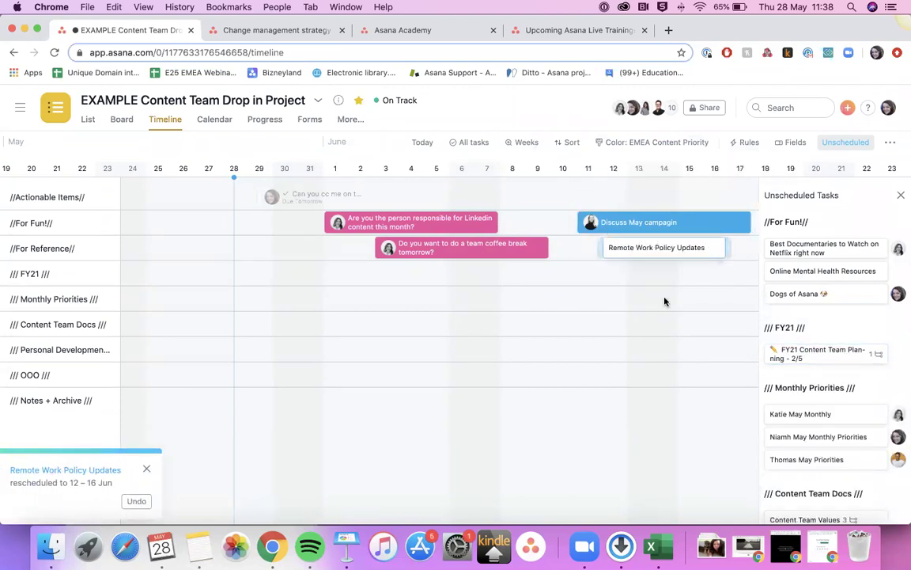
click(900, 197)
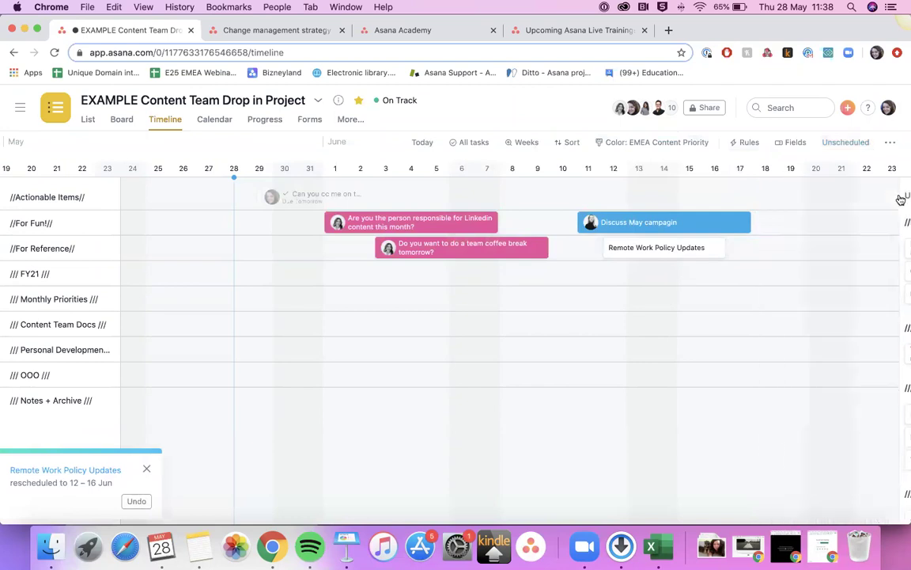
- Schedule FY21 Content Team Planning - 2/5 for 13–17 Jun from the unscheduled tasks list
click(845, 144)
drag(838, 340, 700, 294)
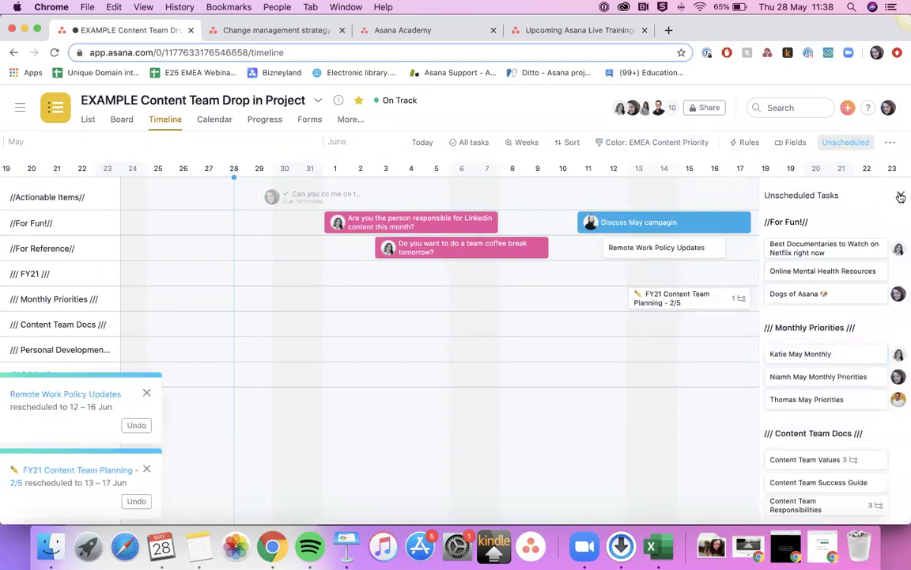
click(900, 194)
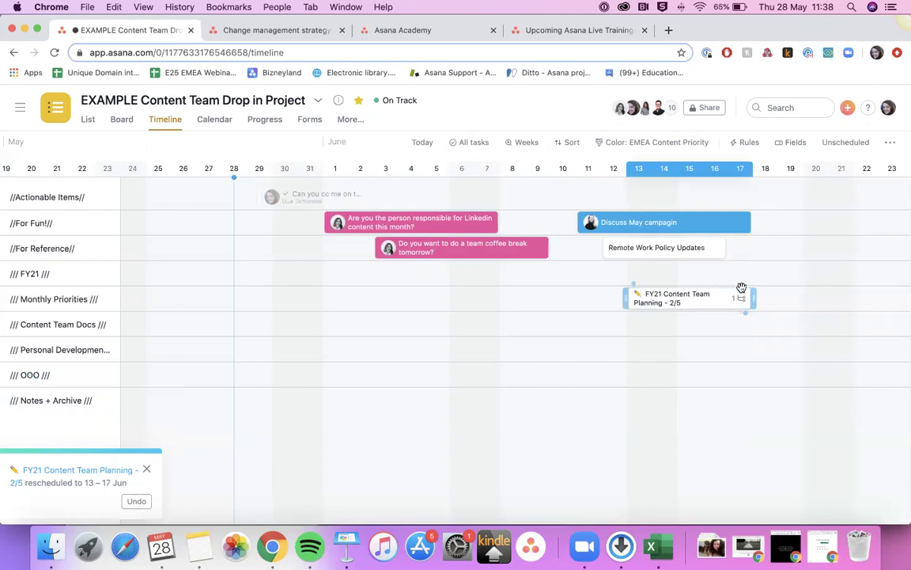
- Make FY21 Content Team Planning - 2/5 dependent on FY19 and return to the timeline
click(674, 305)
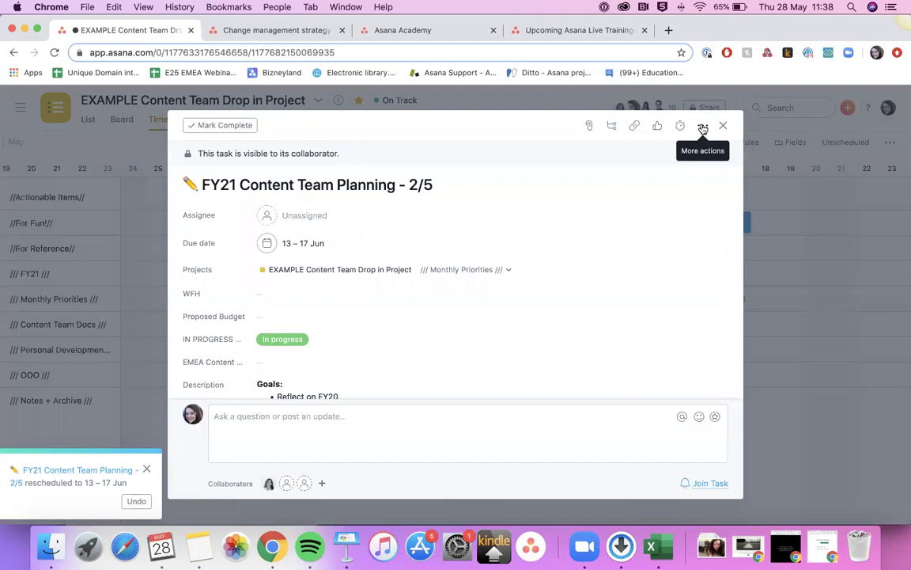
click(702, 126)
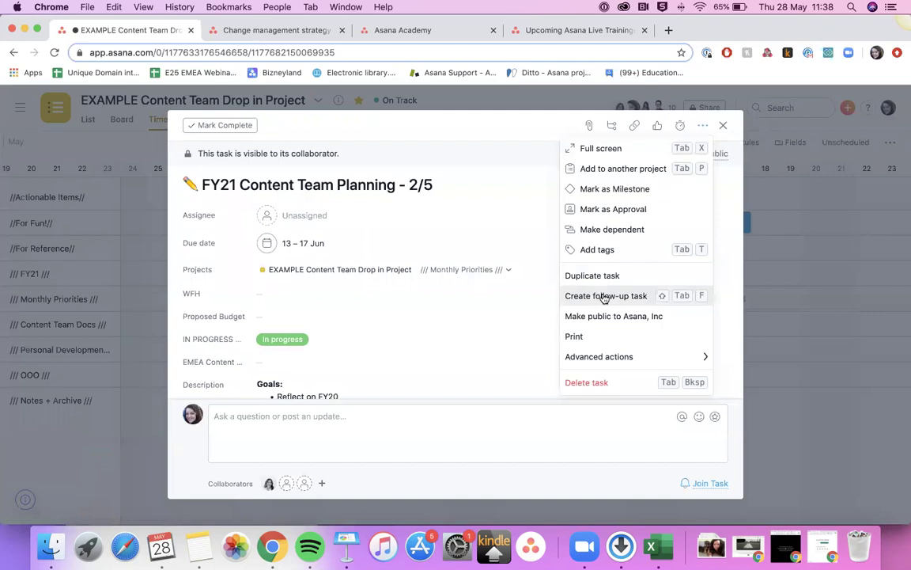
click(606, 231)
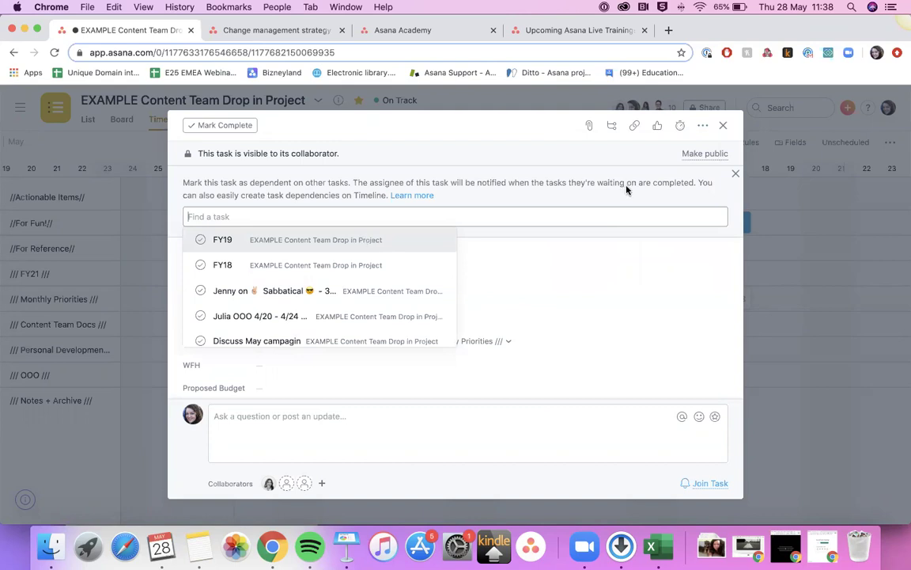
click(214, 239)
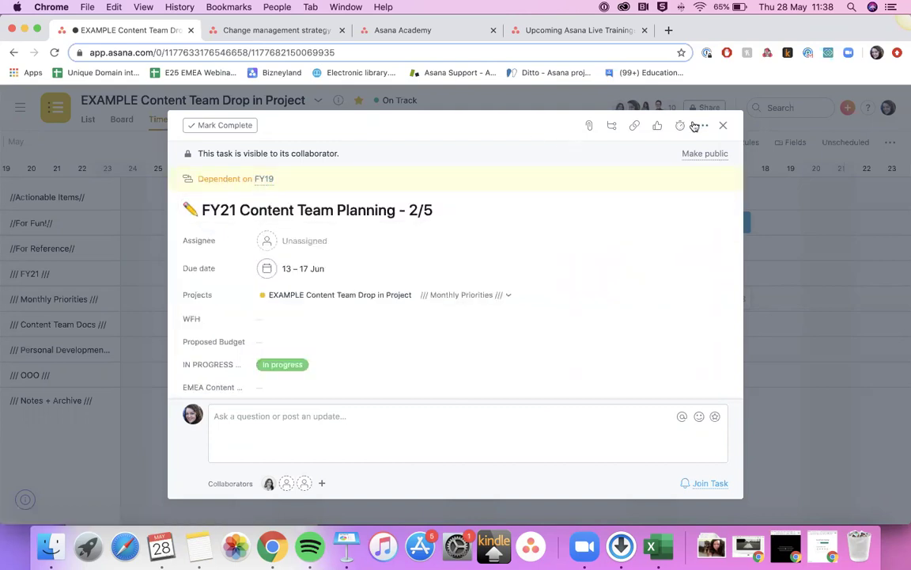
click(723, 125)
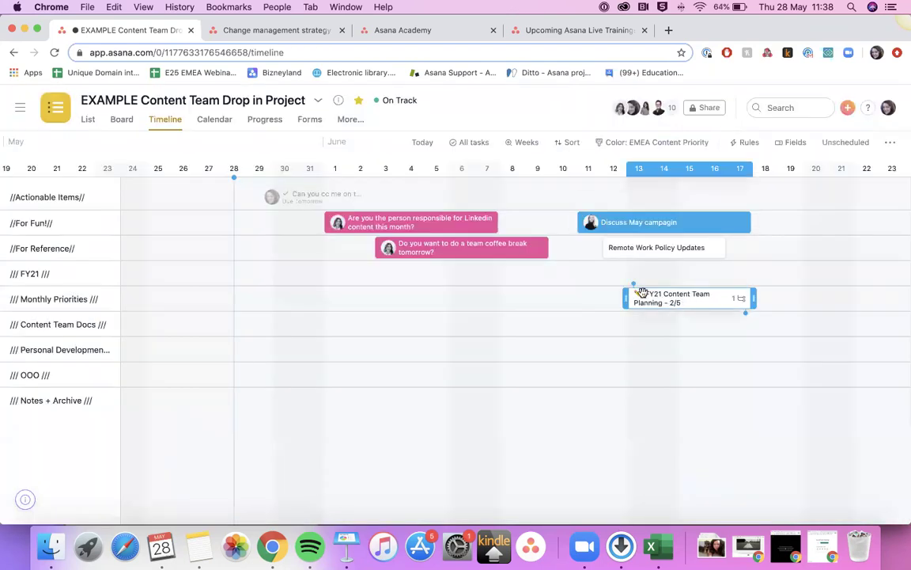
- Draw dependency links from the FY21 planning and Remote Work Policy Updates bars to the LinkedIn task
drag(633, 284, 484, 226)
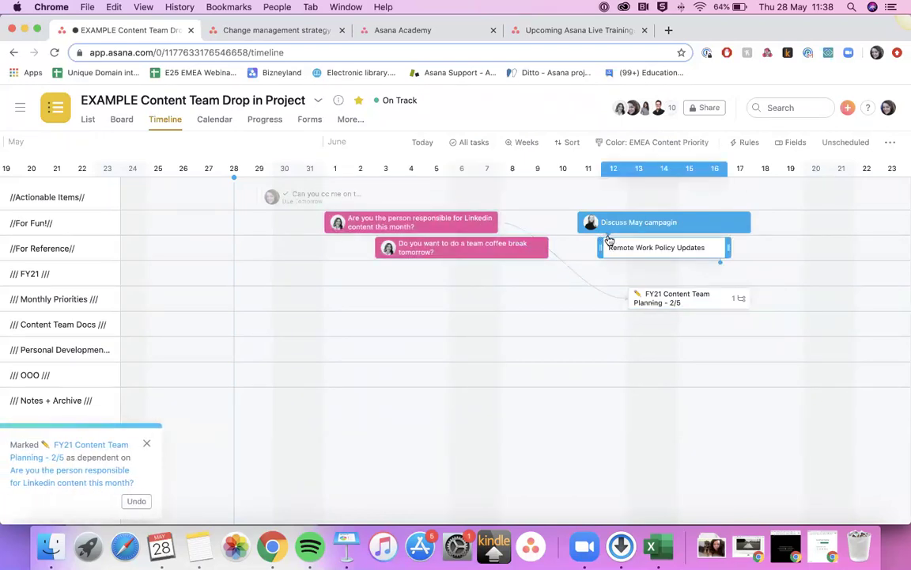
drag(603, 240, 490, 220)
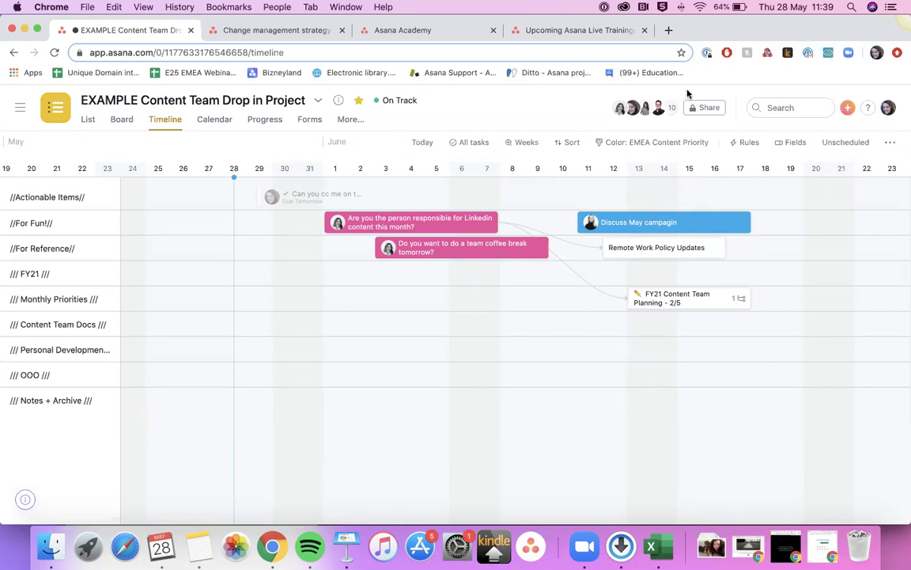
click(267, 32)
text(repo)
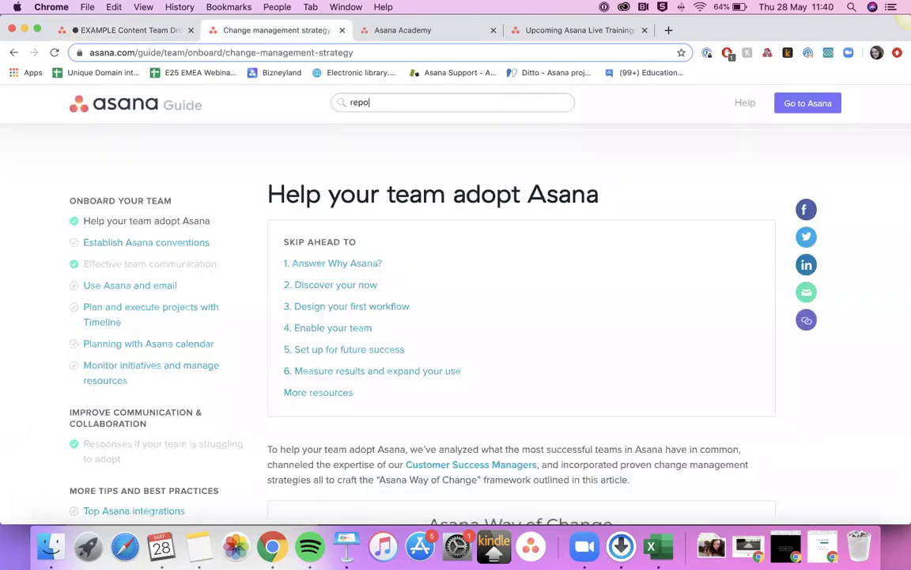
text(rts)
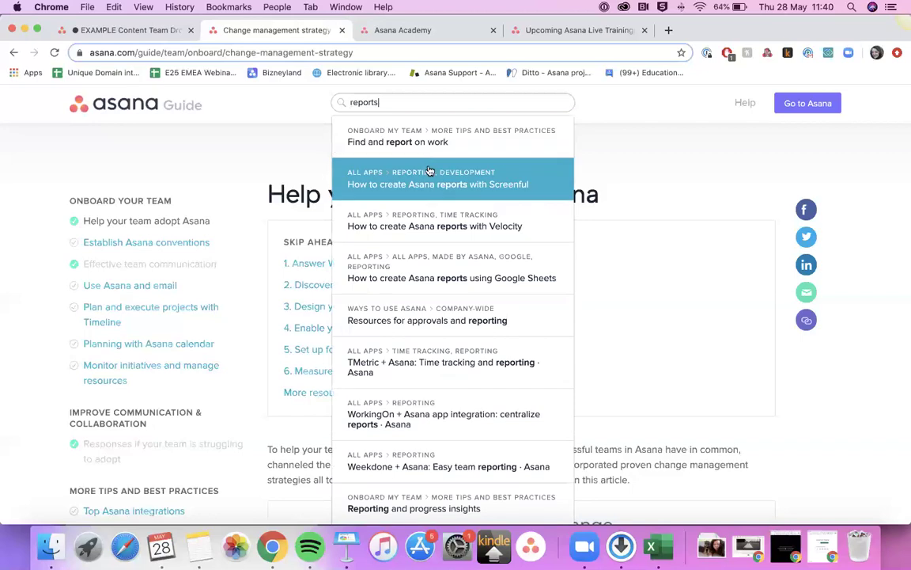
click(419, 141)
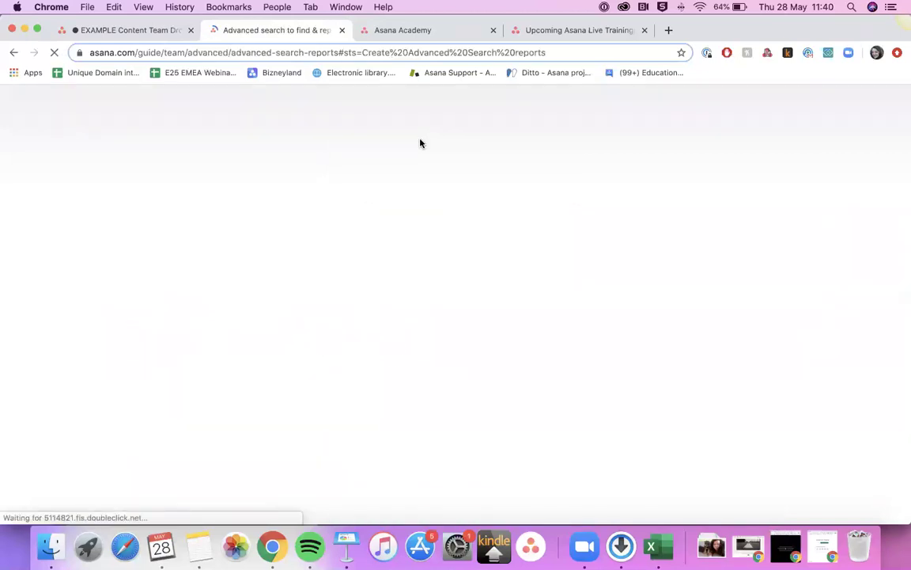
scroll(503, 338, down, 3)
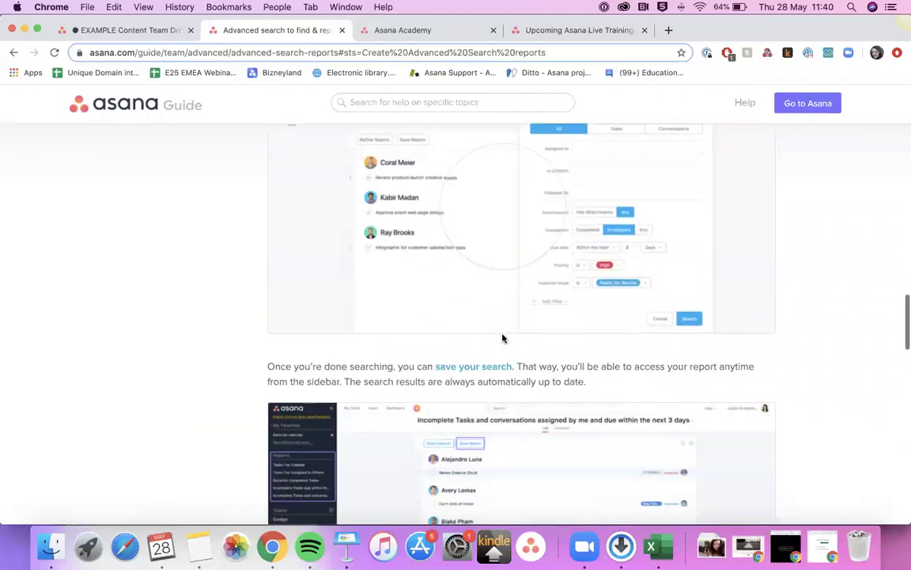
scroll(502, 338, down, 5)
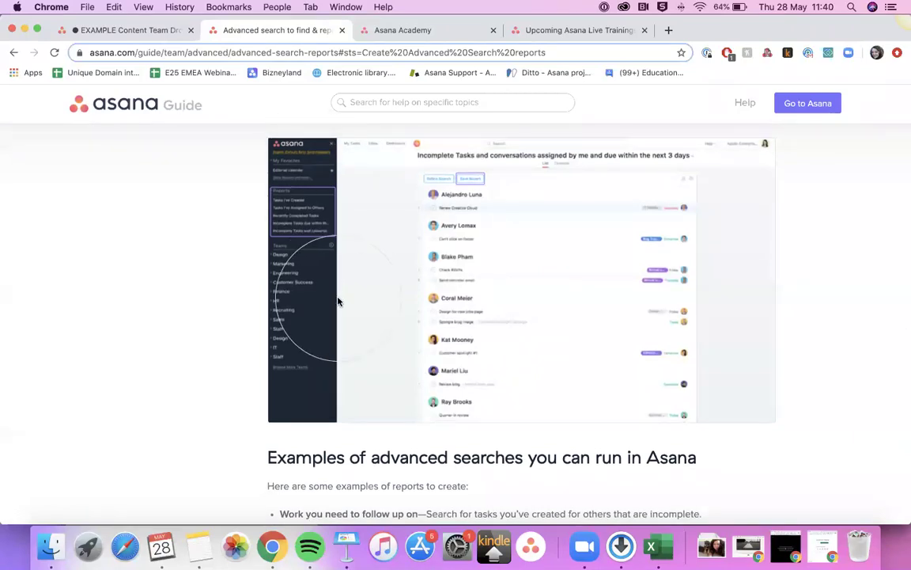
click(127, 30)
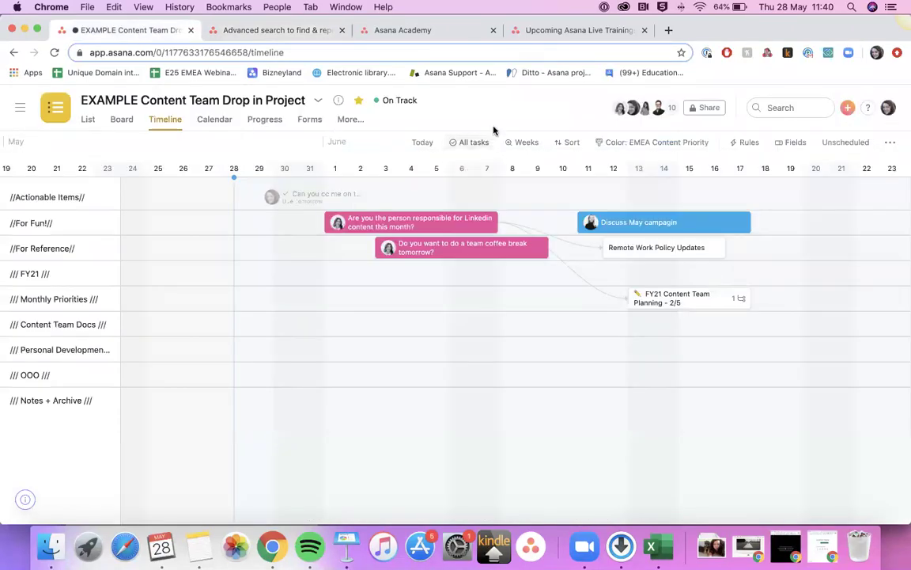
- Sort the timeline by assignee, then move Remote Work Policy Updates into a teammate's row at 8–12 Jun
click(567, 141)
click(581, 224)
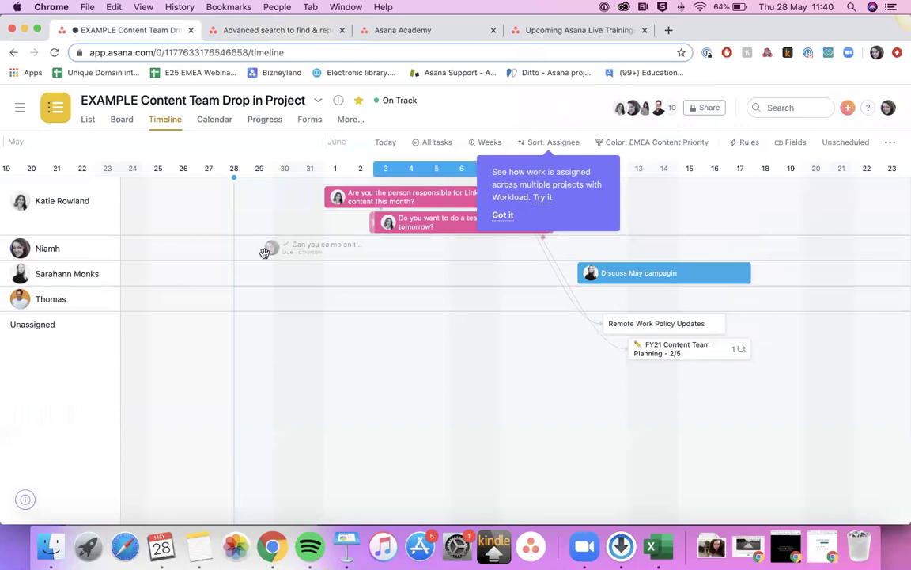
click(543, 208)
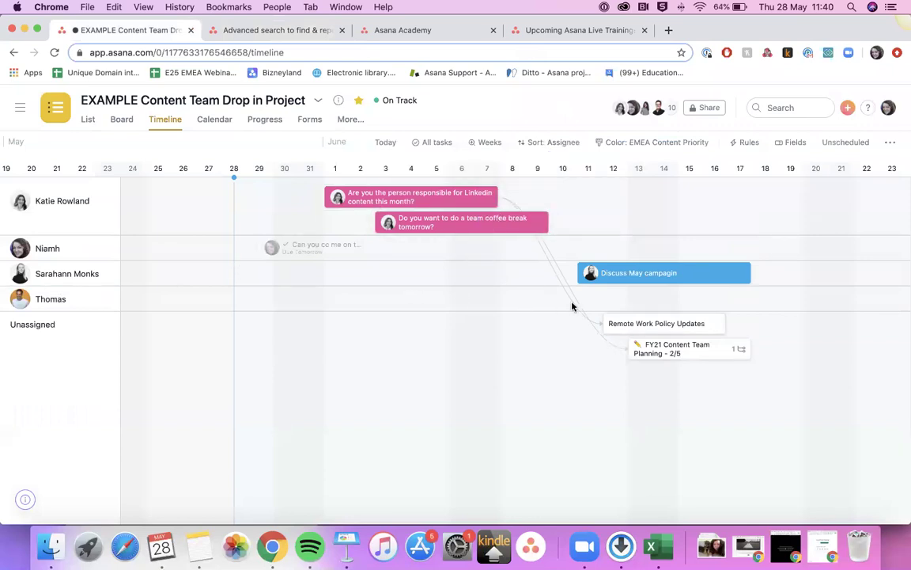
drag(668, 324, 564, 298)
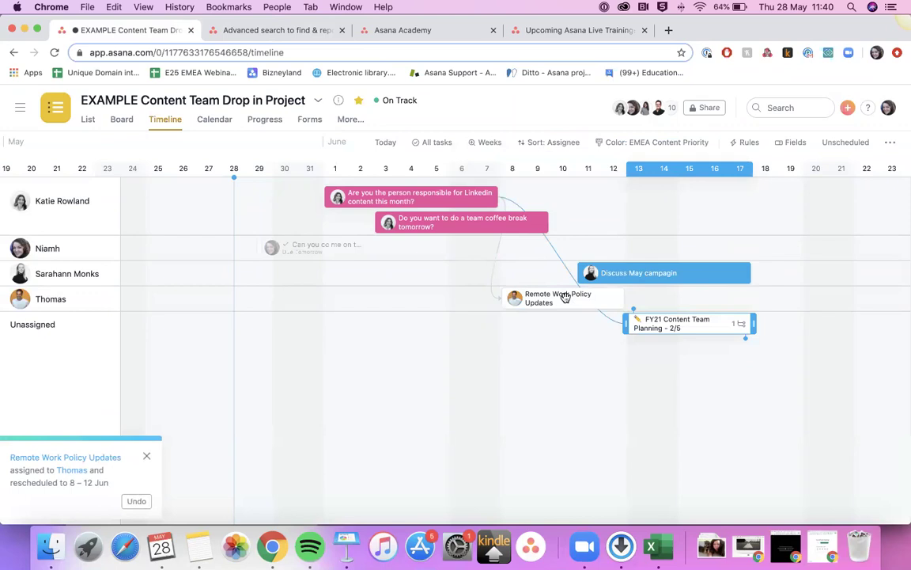